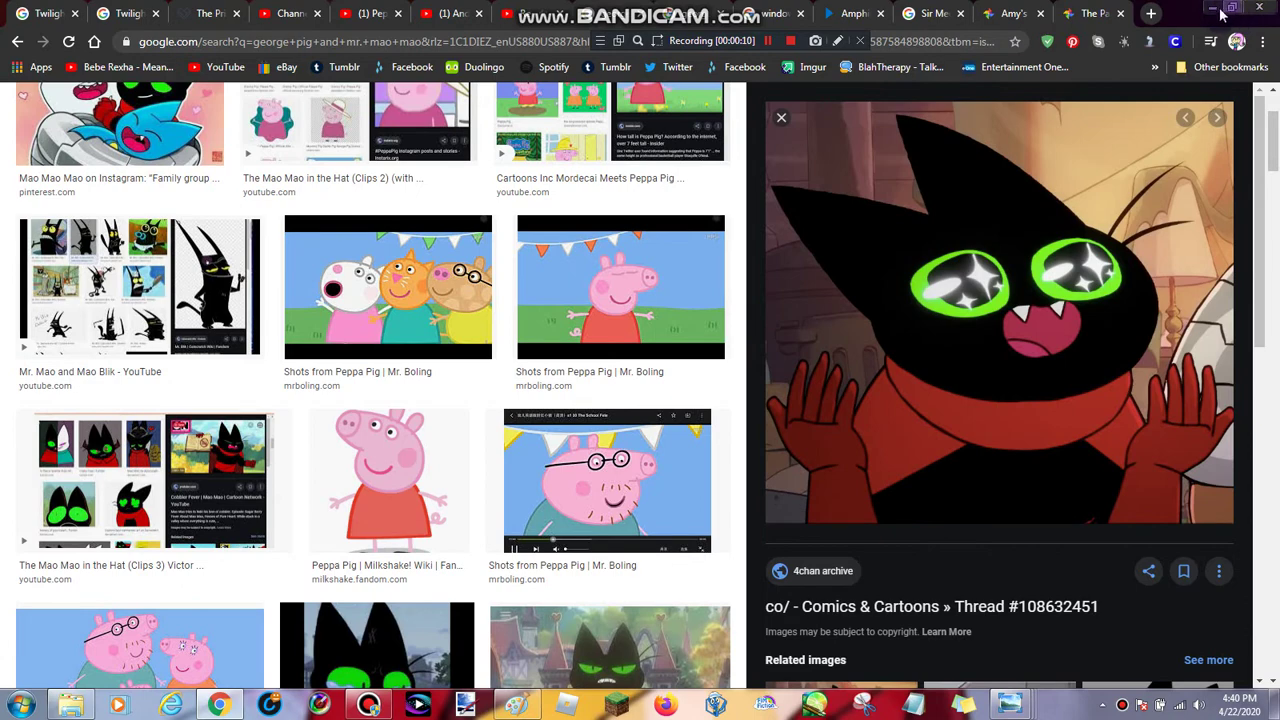
# Switch to Paint and enlarge the canvas to about 2832 × 1208 px
pyautogui.click(1214, 8)
pyautogui.rightClick(531, 325)
pyautogui.rightClick(526, 303)
pyautogui.rightClick(556, 292)
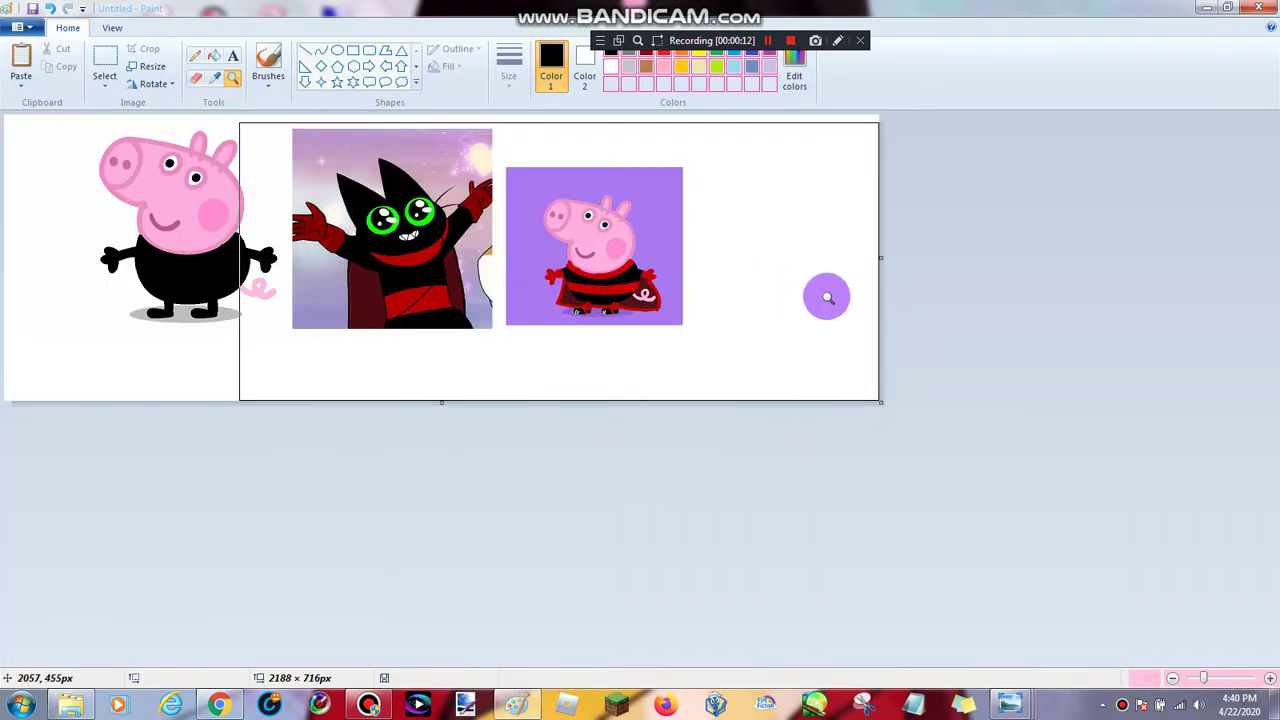
pyautogui.rightClick(666, 283)
pyautogui.moveTo(443, 258); pyautogui.dragTo(572, 356)
# Paste the copied black cat picture and place it beside the purple pig reference image
pyautogui.click(454, 240)
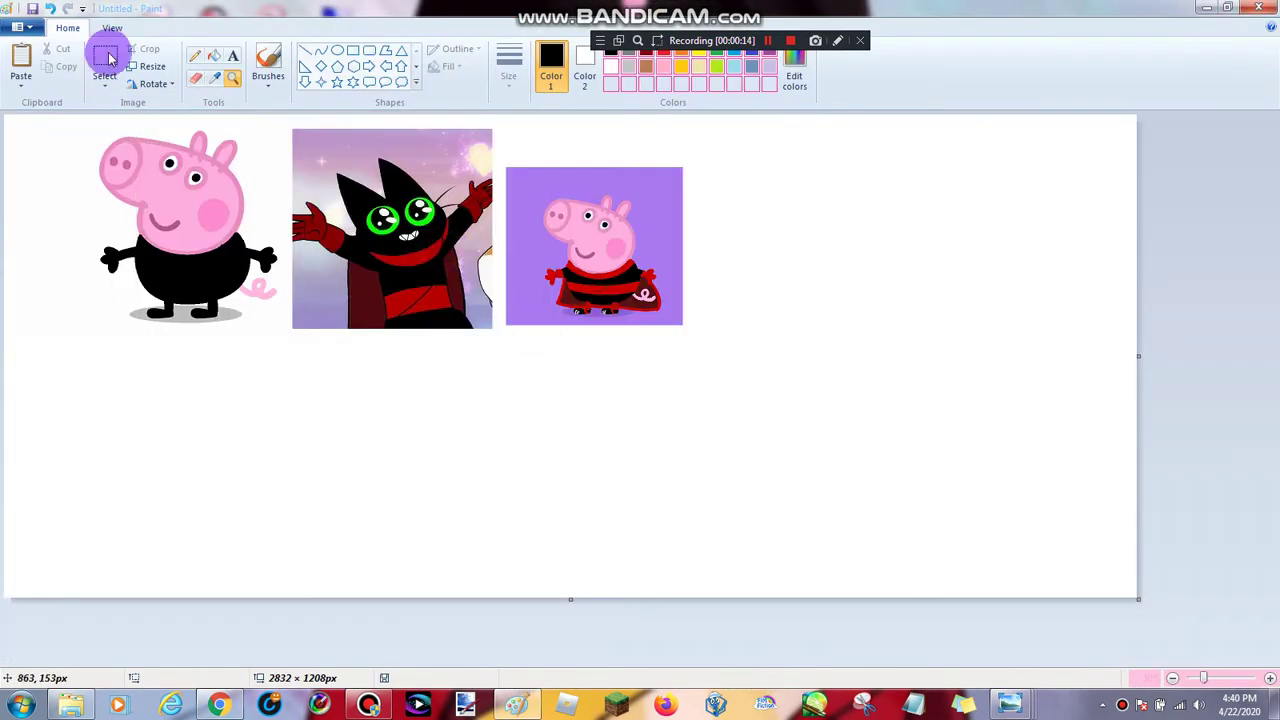
pyautogui.click(20, 58)
pyautogui.moveTo(323, 280); pyautogui.dragTo(921, 300)
# Sample the red of the costume on the small pig reference with the purple background as Color 1
pyautogui.click(230, 77)
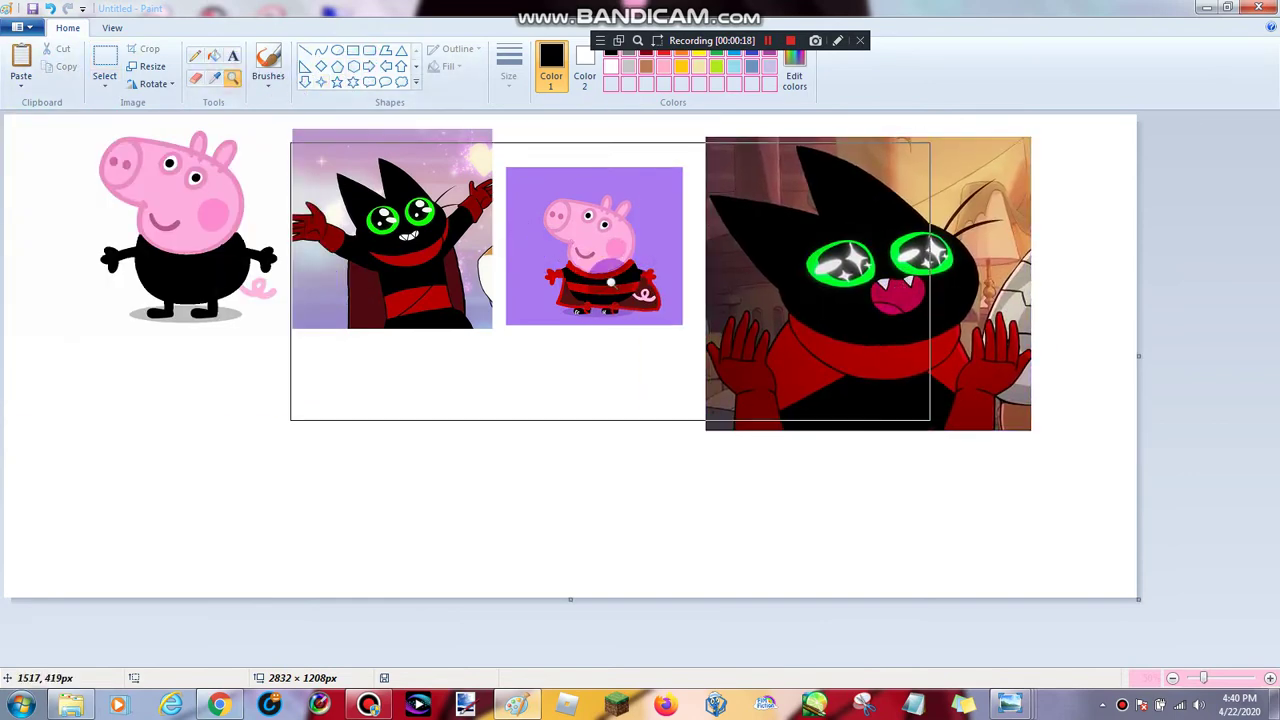
pyautogui.click(610, 283)
pyautogui.click(620, 287)
pyautogui.click(564, 408)
pyautogui.click(386, 286)
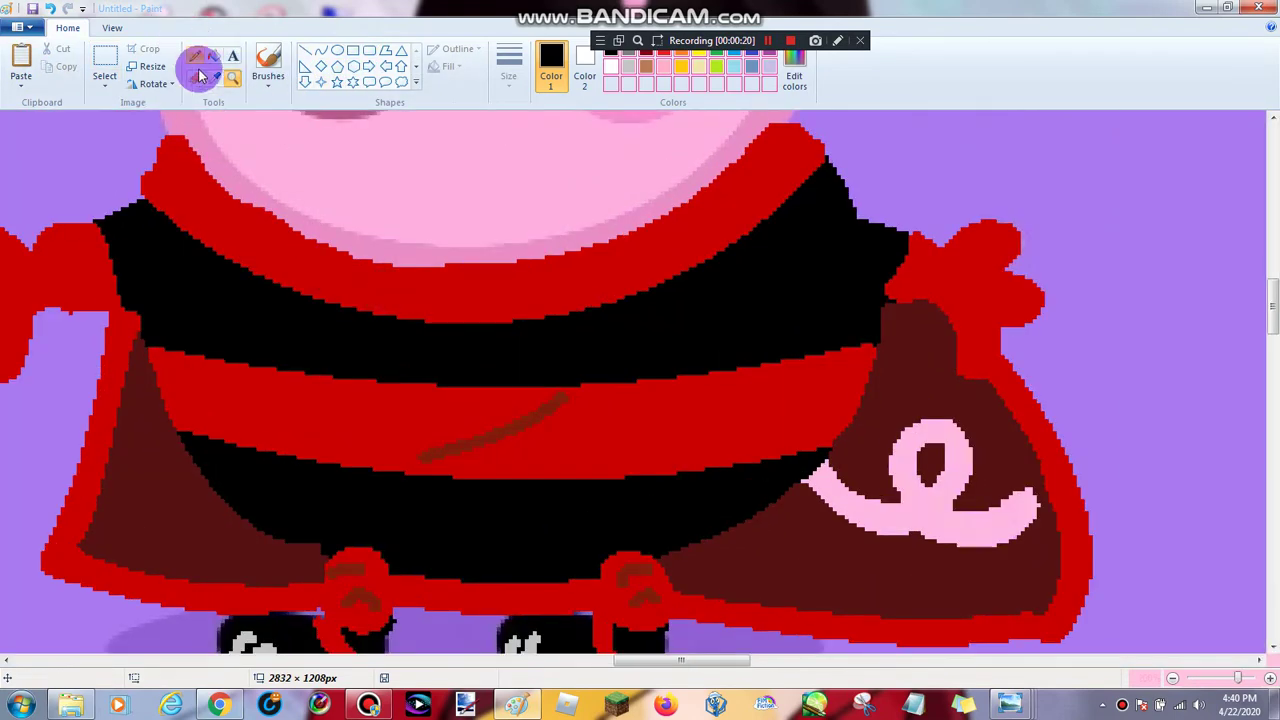
# Draw a thick red curve across the large pig's black body below the head and fill the area above it red as a scarf
pyautogui.rightClick(300, 214)
pyautogui.rightClick(278, 220)
pyautogui.rightClick(290, 262)
pyautogui.click(290, 262)
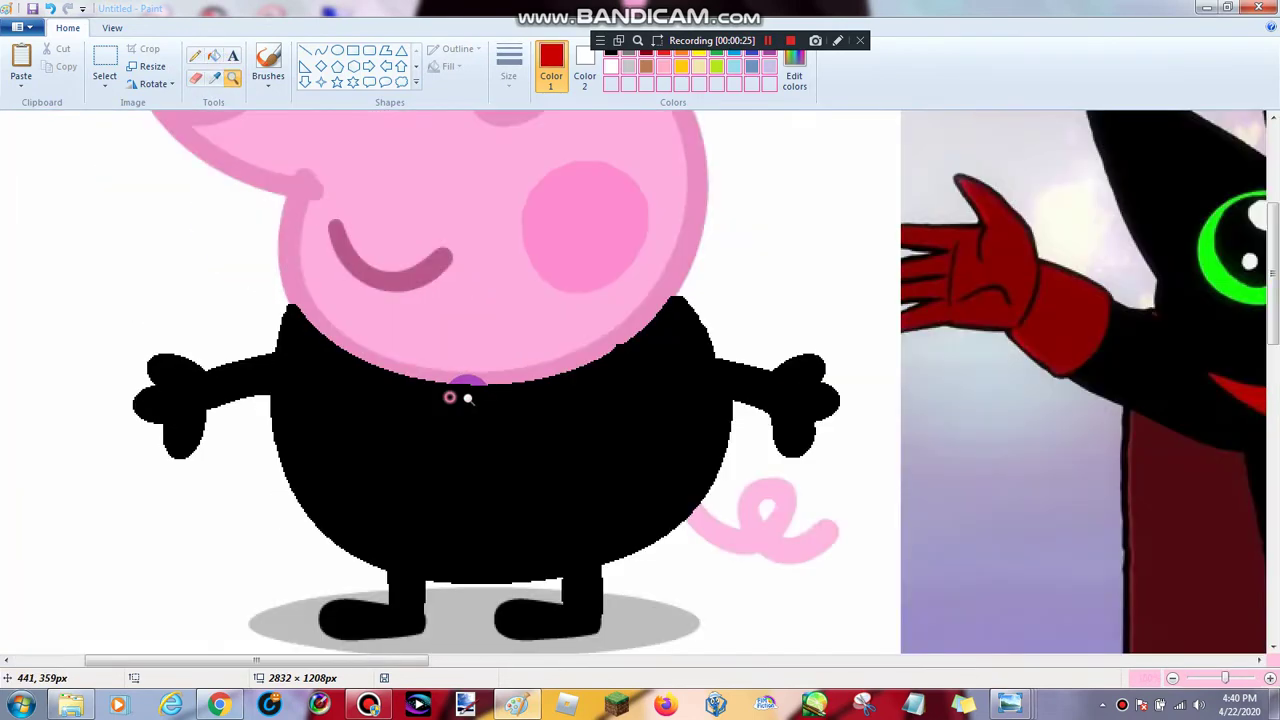
pyautogui.click(451, 397)
pyautogui.scroll(3, 373, 200)
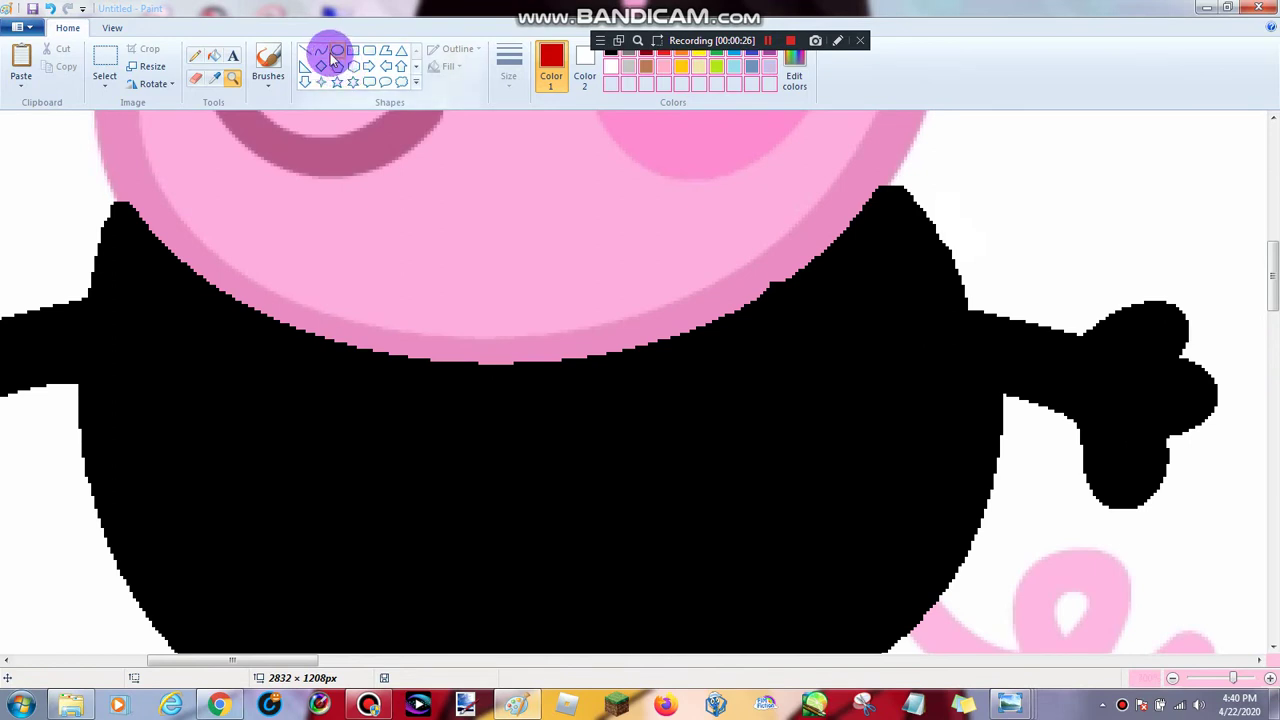
pyautogui.click(327, 54)
pyautogui.click(512, 80)
pyautogui.click(537, 200)
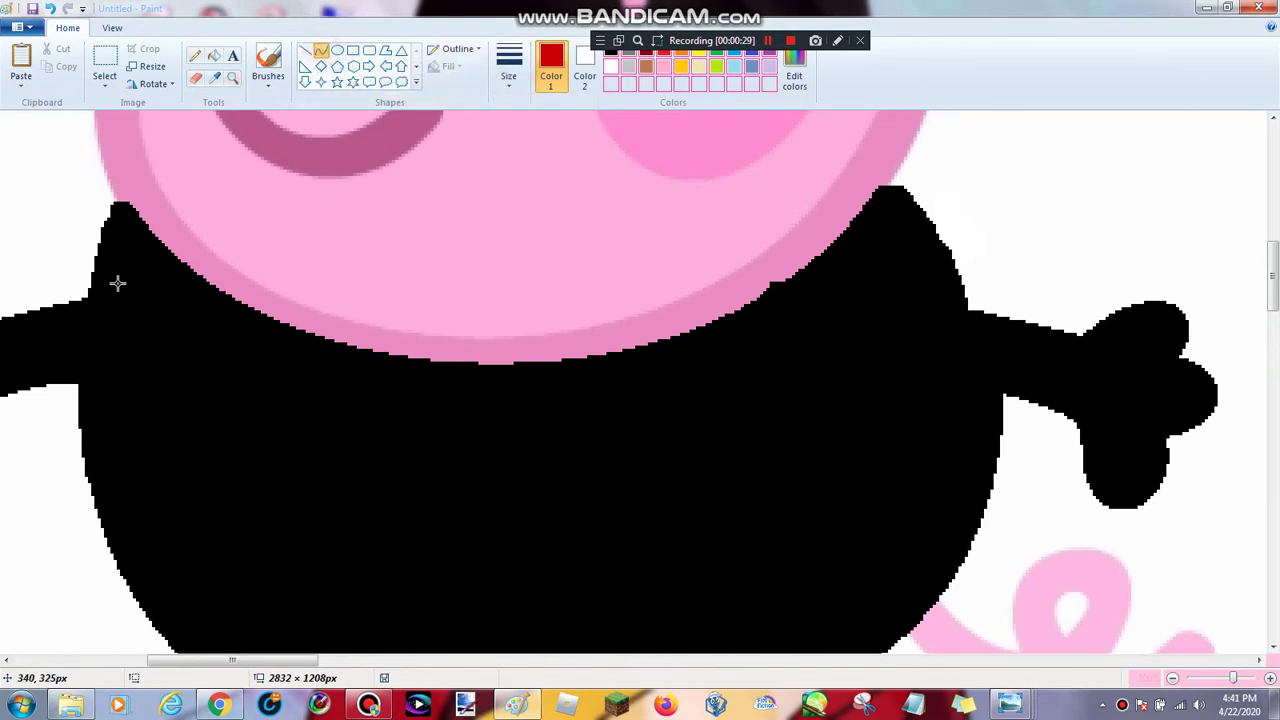
pyautogui.moveTo(88, 286); pyautogui.dragTo(913, 229)
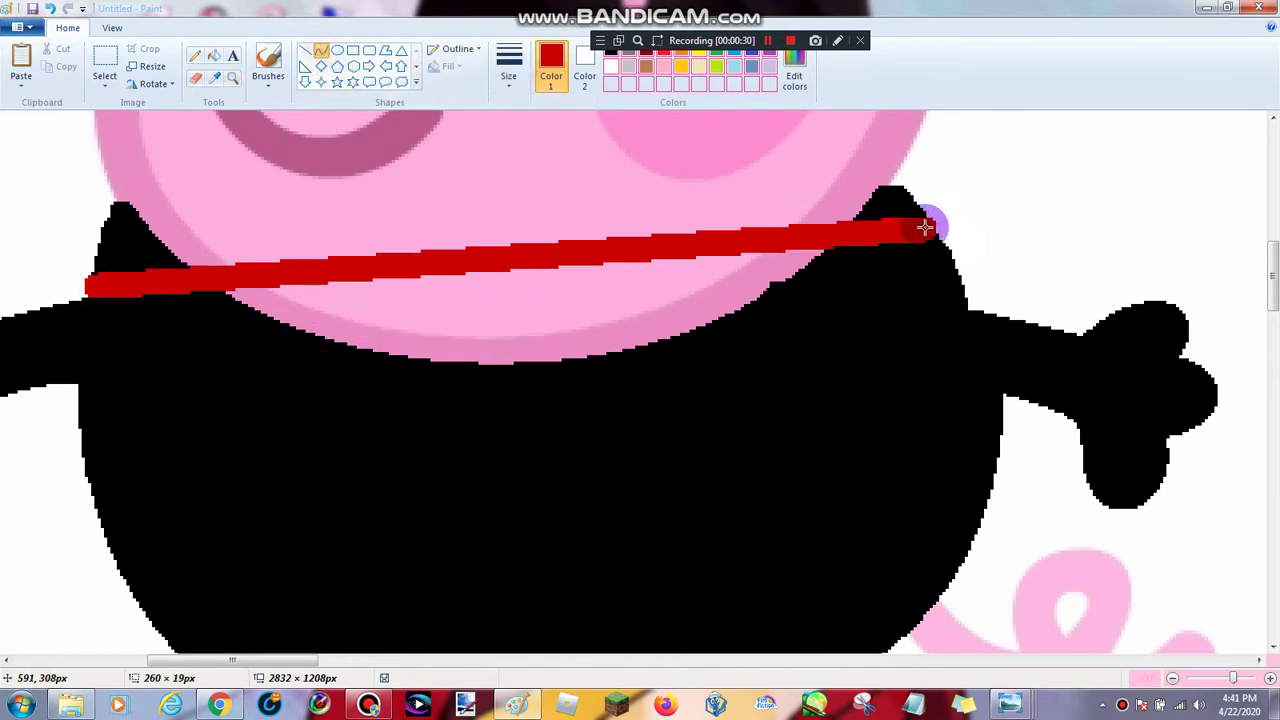
pyautogui.moveTo(677, 354); pyautogui.dragTo(428, 459)
pyautogui.moveTo(426, 460); pyautogui.dragTo(791, 487)
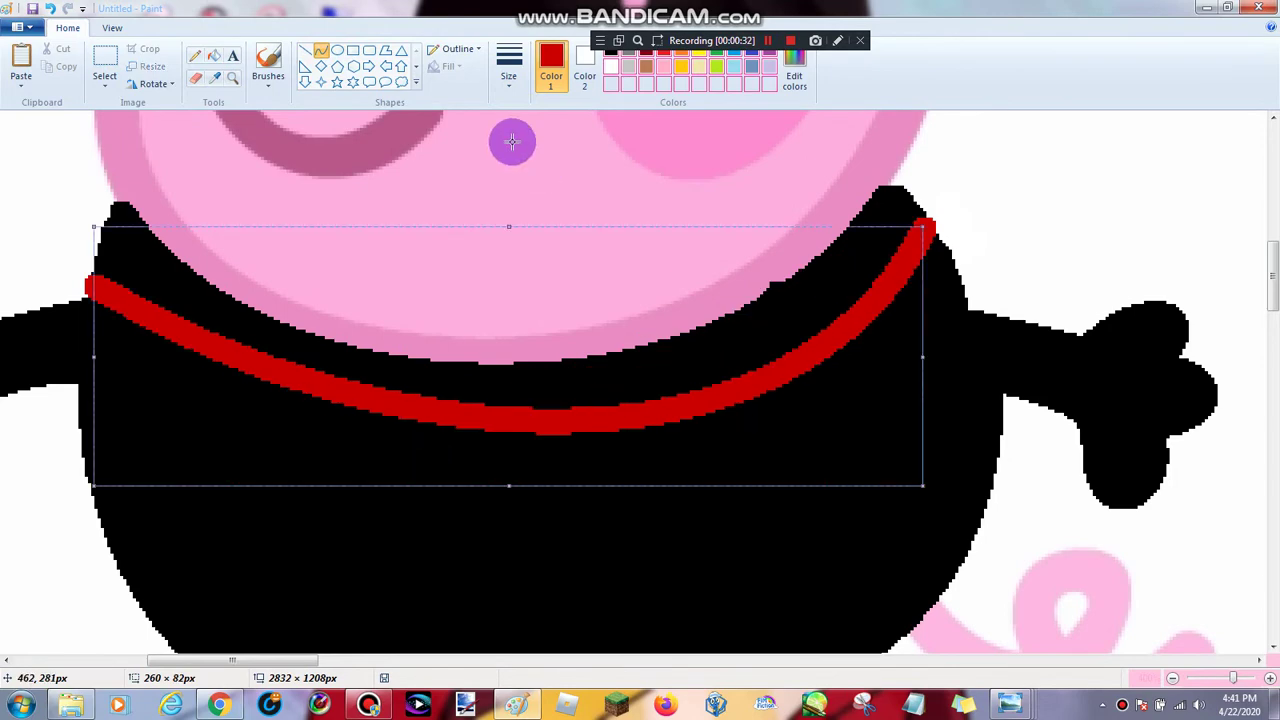
pyautogui.click(512, 141)
pyautogui.click(172, 272)
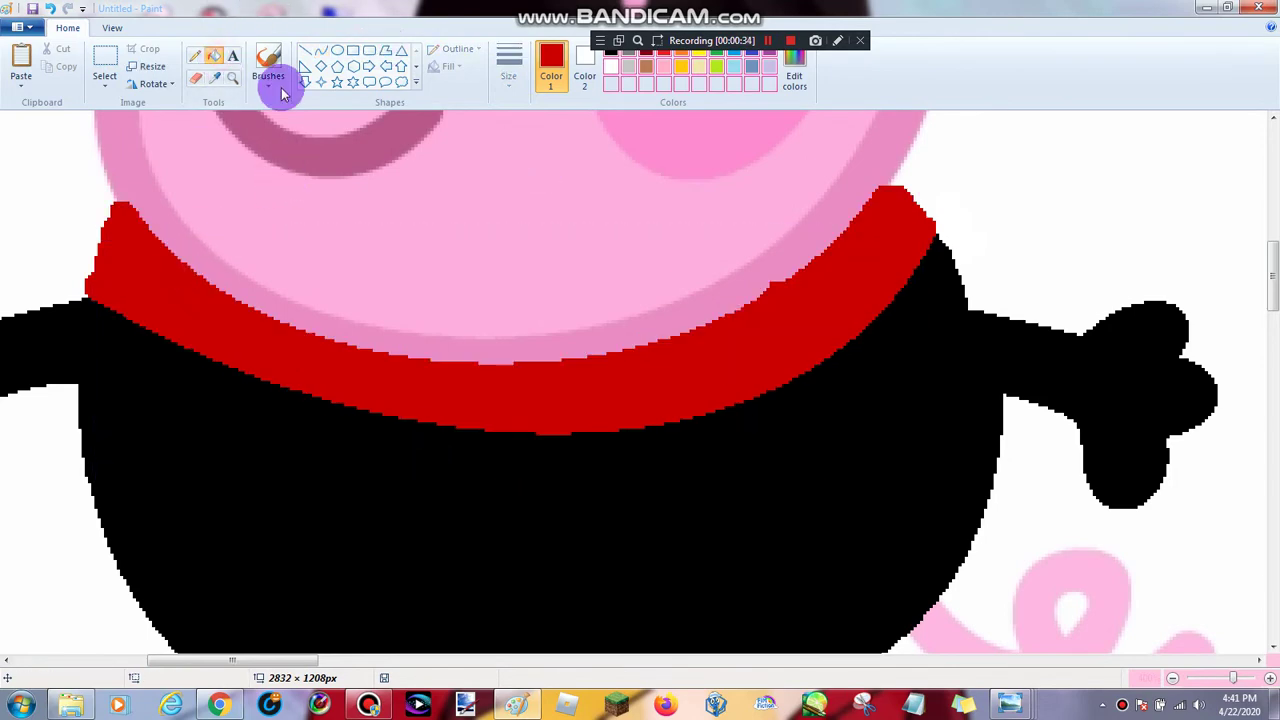
# Draw a thick red curve across the large pig's left-hand wrist as the glove's cuff
pyautogui.click(235, 82)
pyautogui.rightClick(364, 258)
pyautogui.rightClick(364, 258)
pyautogui.rightClick(364, 258)
pyautogui.click(242, 246)
pyautogui.click(285, 256)
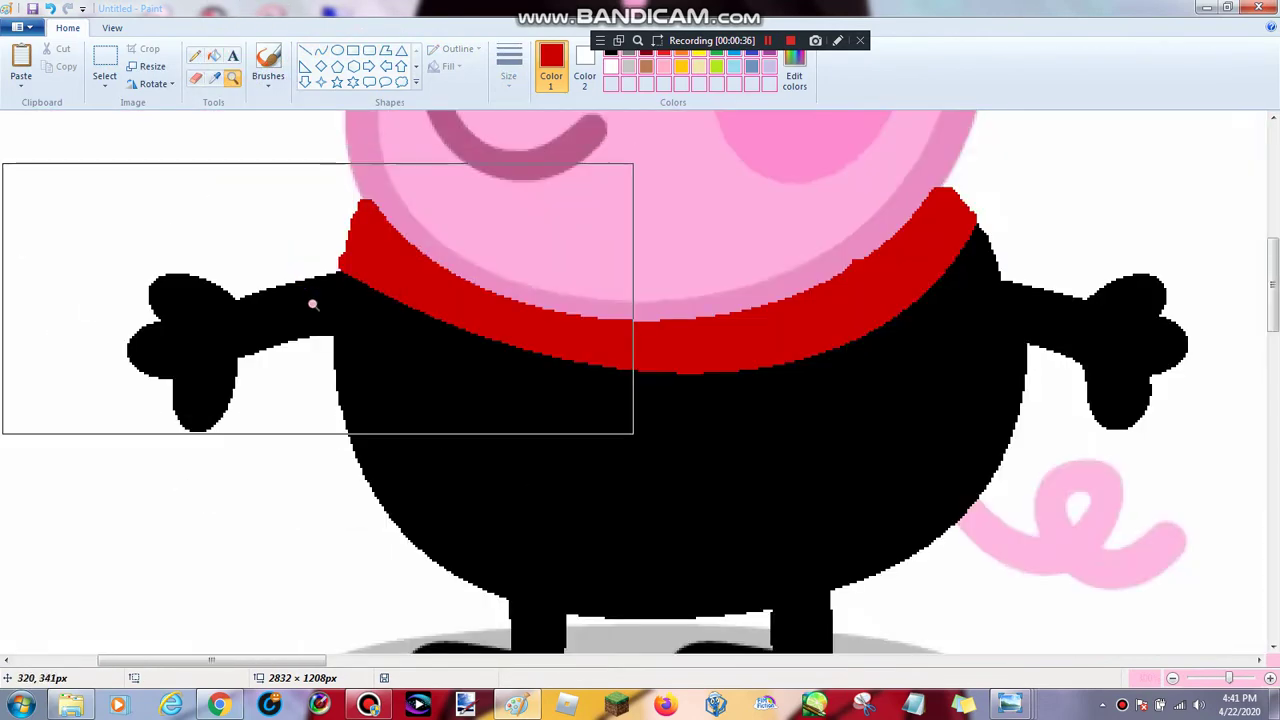
pyautogui.doubleClick(322, 298)
pyautogui.click(327, 293)
pyautogui.click(350, 272)
pyautogui.click(338, 52)
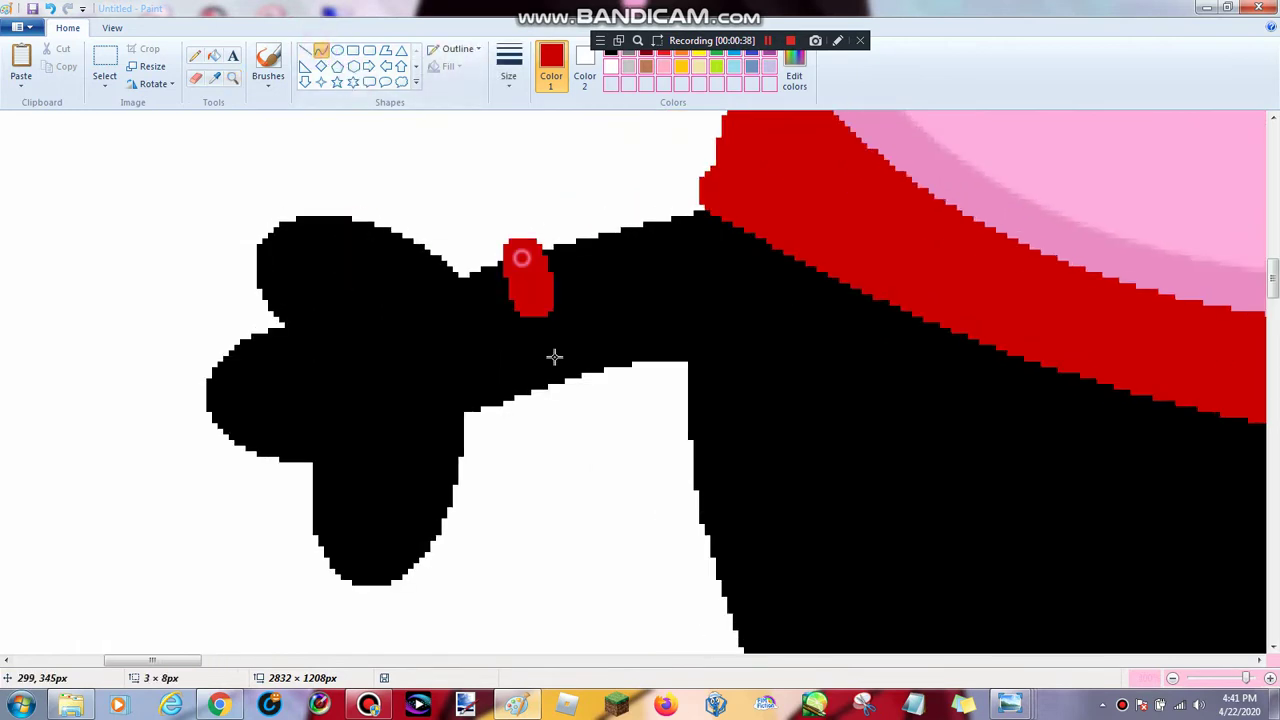
pyautogui.moveTo(556, 378); pyautogui.dragTo(472, 402)
# Outline the fingers of the large pig's left-hand glove with red curves and fill the glove red
pyautogui.moveTo(512, 261); pyautogui.dragTo(290, 322)
pyautogui.click(434, 204)
pyautogui.moveTo(320, 191)
pyautogui.mouseDown()
pyautogui.moveTo(114, 146)
pyautogui.moveTo(144, 177)
pyautogui.mouseUp()
pyautogui.click(482, 174)
pyautogui.moveTo(274, 318)
pyautogui.mouseDown()
pyautogui.moveTo(313, 460)
pyautogui.moveTo(467, 437)
pyautogui.mouseUp()
pyautogui.click(196, 333)
pyautogui.click(169, 432)
pyautogui.click(410, 337)
pyautogui.moveTo(374, 469)
pyautogui.mouseDown()
pyautogui.moveTo(283, 577)
pyautogui.moveTo(300, 606)
pyautogui.mouseUp()
pyautogui.moveTo(300, 608); pyautogui.dragTo(443, 651)
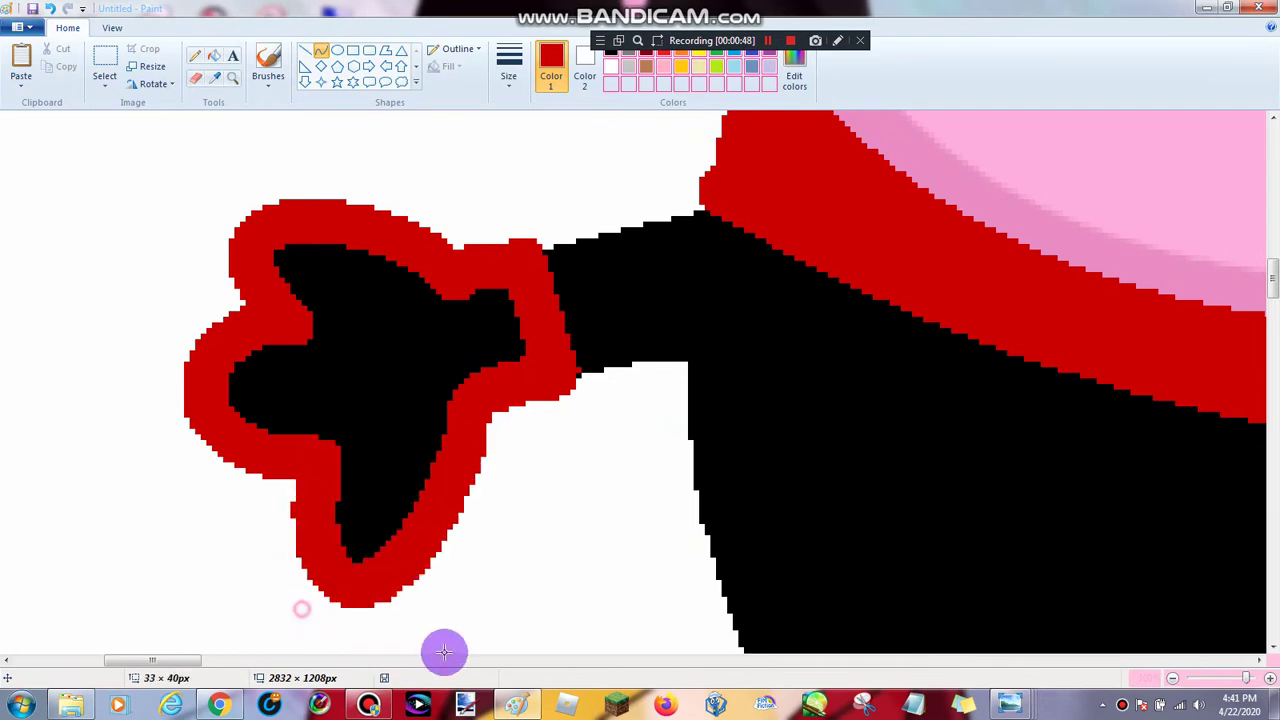
pyautogui.click(497, 354)
pyautogui.click(208, 57)
pyautogui.click(380, 300)
# Draw a thick, bent red curve across the large pig's right-hand wrist as the other glove's cuff
pyautogui.click(232, 78)
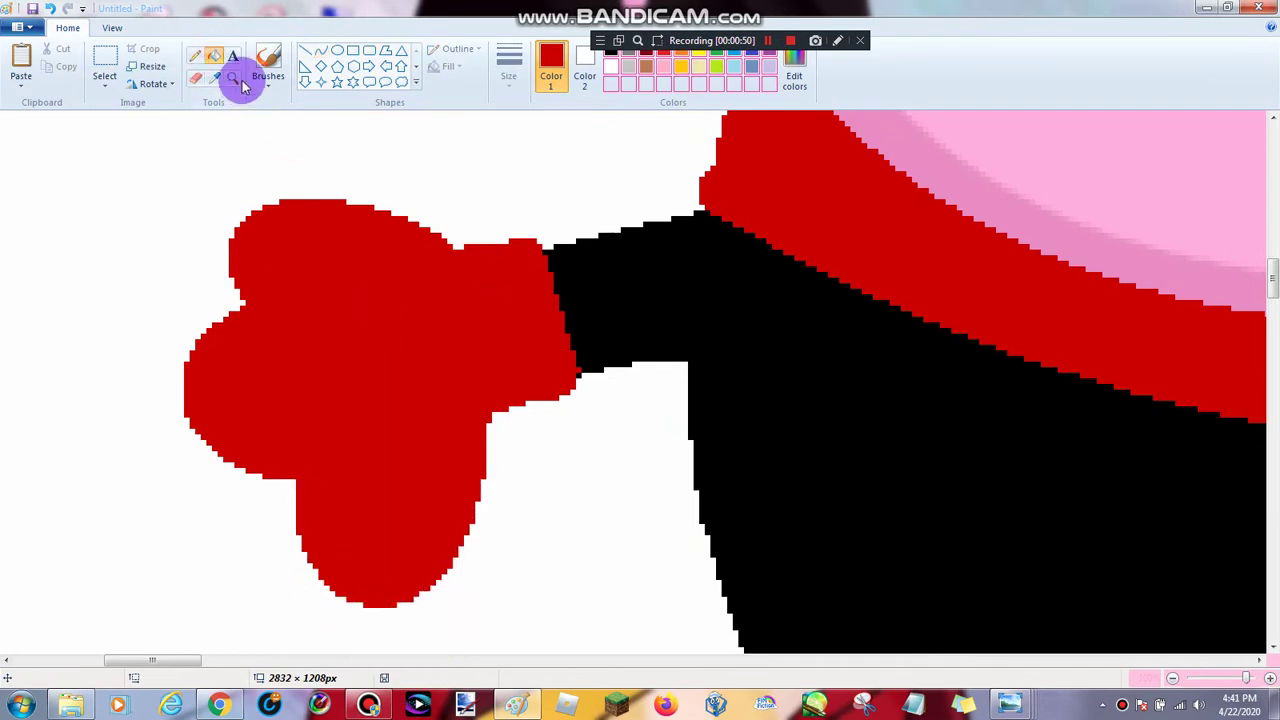
pyautogui.rightClick(408, 214)
pyautogui.rightClick(408, 220)
pyautogui.rightClick(408, 220)
pyautogui.rightClick(408, 220)
pyautogui.click(497, 217)
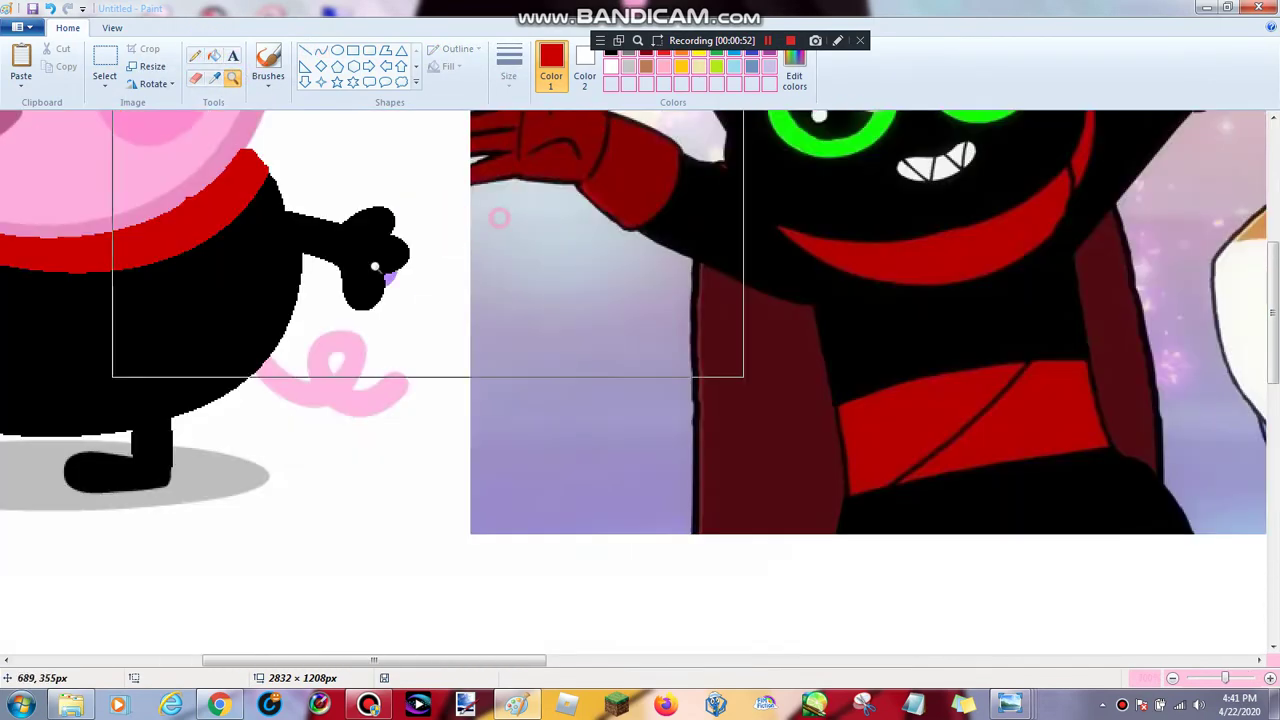
pyautogui.click(388, 270)
pyautogui.click(410, 270)
pyautogui.click(412, 270)
pyautogui.click(413, 267)
pyautogui.click(413, 267)
pyautogui.click(336, 53)
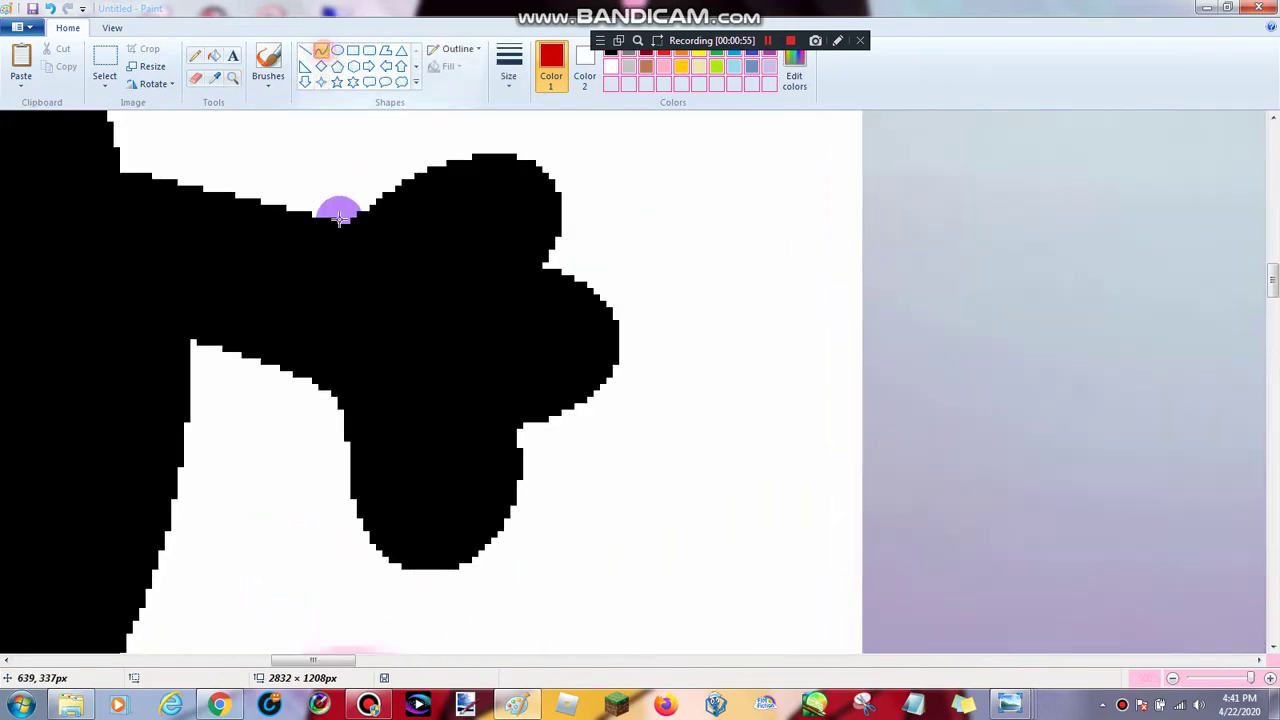
pyautogui.moveTo(312, 215); pyautogui.dragTo(295, 367)
pyautogui.moveTo(290, 280); pyautogui.dragTo(269, 259)
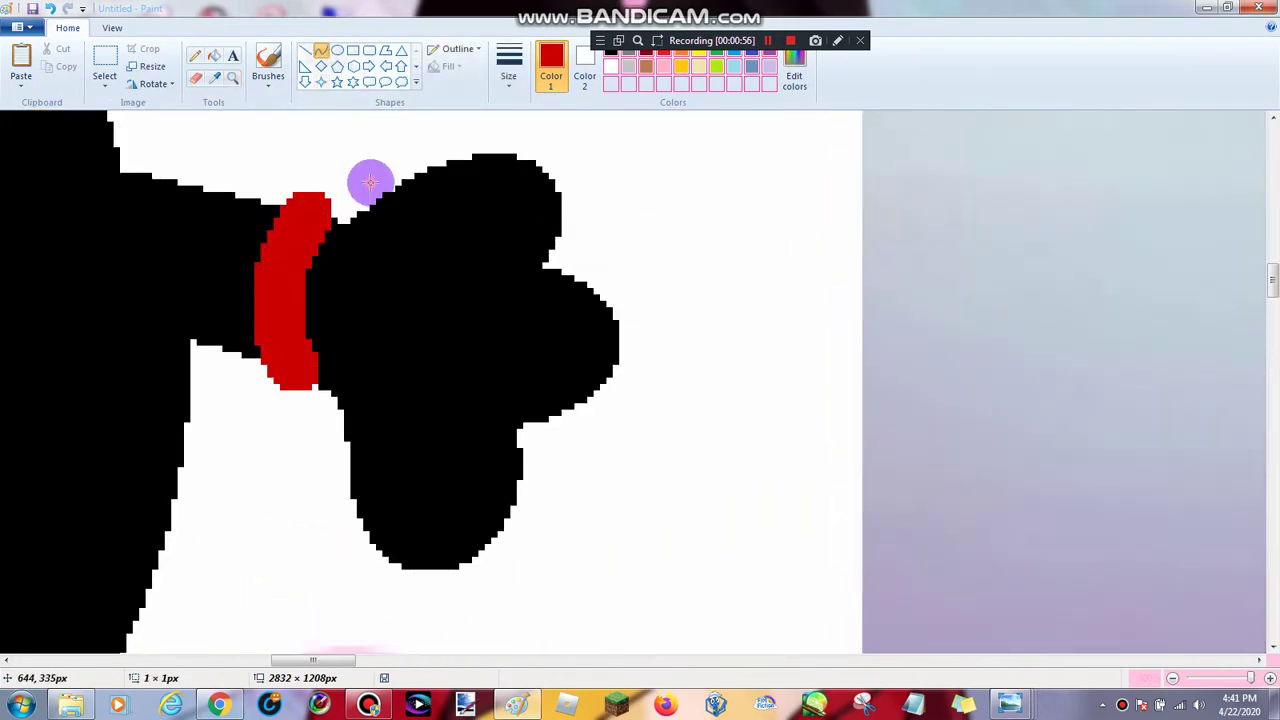
# Outline the fingers of the large pig's right-hand glove with red curves and fill the glove red
pyautogui.moveTo(360, 217); pyautogui.dragTo(541, 256)
pyautogui.moveTo(509, 206); pyautogui.dragTo(561, 135)
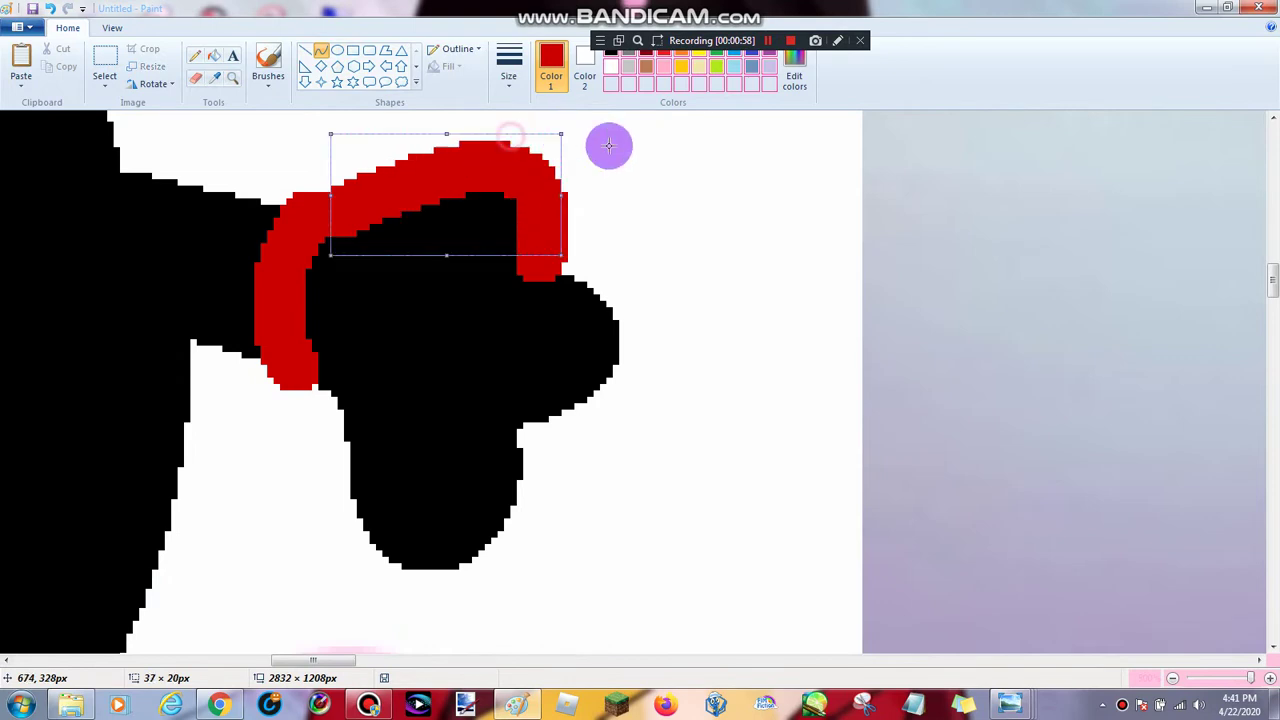
pyautogui.click(646, 153)
pyautogui.moveTo(546, 265); pyautogui.dragTo(530, 417)
pyautogui.moveTo(558, 346); pyautogui.dragTo(623, 280)
pyautogui.moveTo(637, 363); pyautogui.dragTo(645, 382)
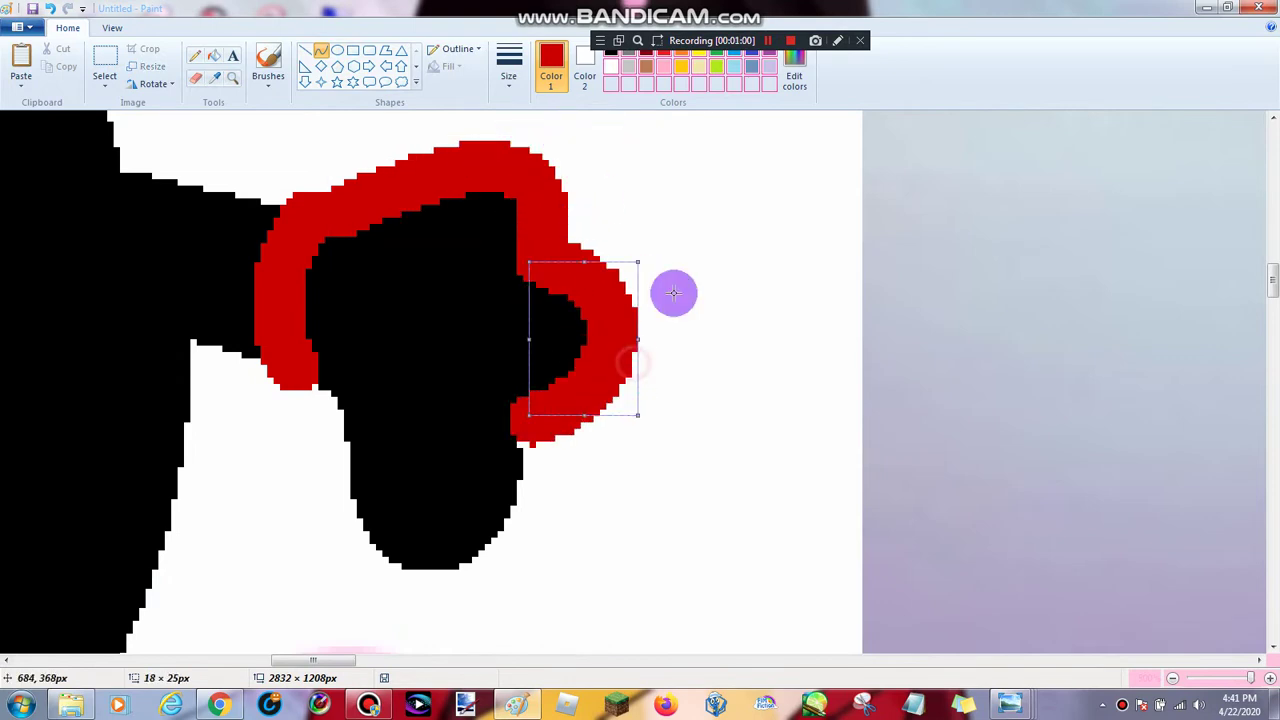
pyautogui.click(698, 260)
pyautogui.moveTo(310, 368); pyautogui.dragTo(518, 418)
pyautogui.moveTo(354, 457); pyautogui.dragTo(341, 560)
pyautogui.moveTo(495, 620); pyautogui.dragTo(497, 614)
pyautogui.click(604, 380)
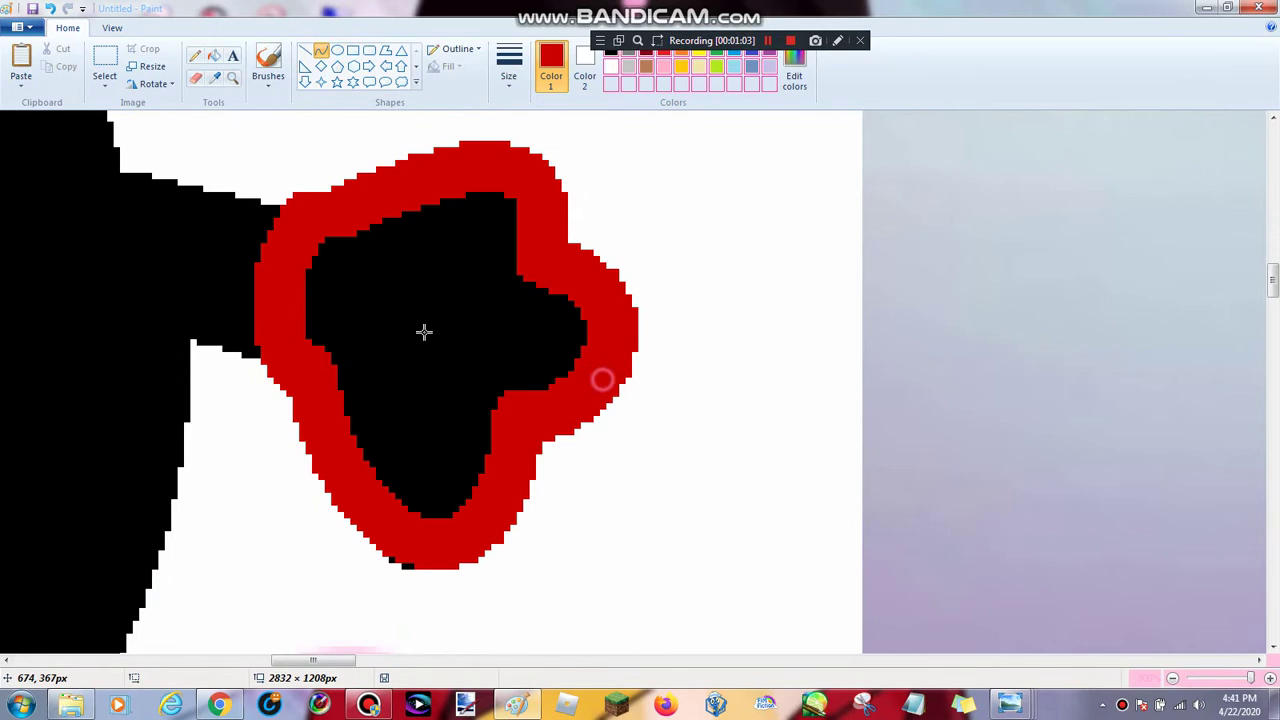
pyautogui.click(416, 490)
# Examine the belt, cape and shoes on the small costumed pig reference with the purple background
pyautogui.click(232, 77)
pyautogui.rightClick(271, 251)
pyautogui.rightClick(272, 253)
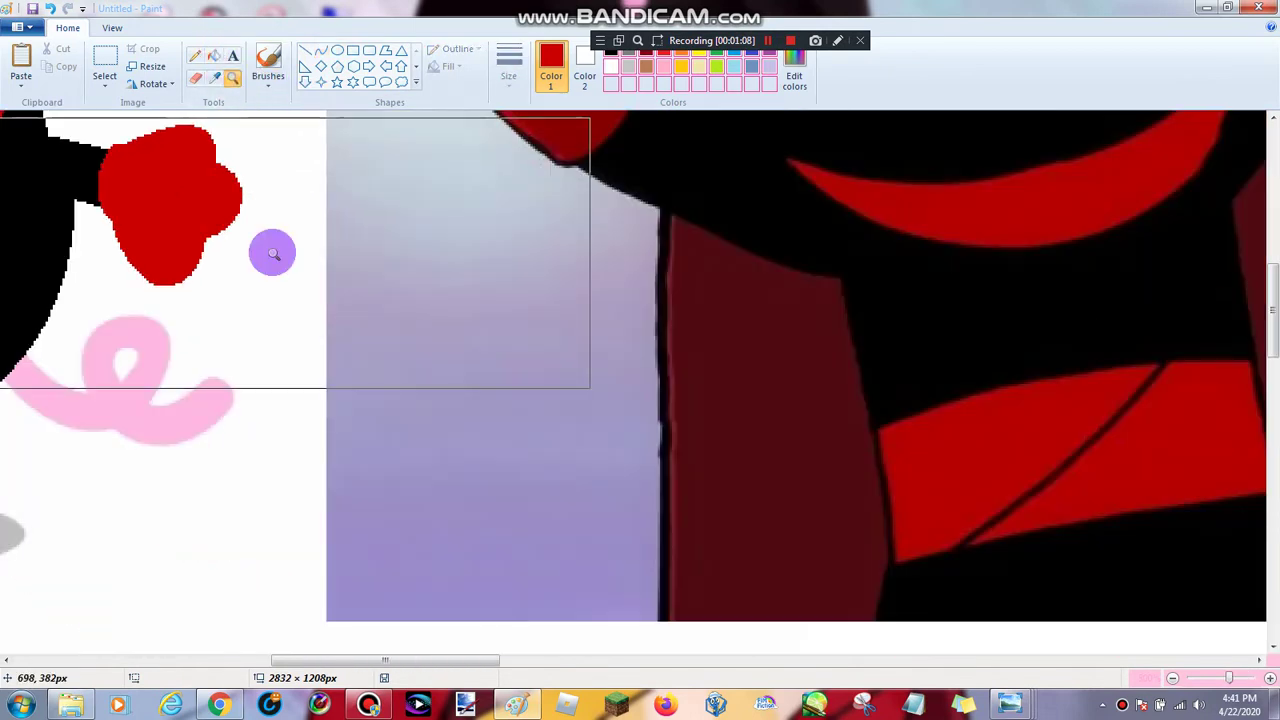
pyautogui.rightClick(272, 253)
pyautogui.rightClick(272, 252)
pyautogui.rightClick(272, 252)
pyautogui.click(279, 334)
pyautogui.click(393, 321)
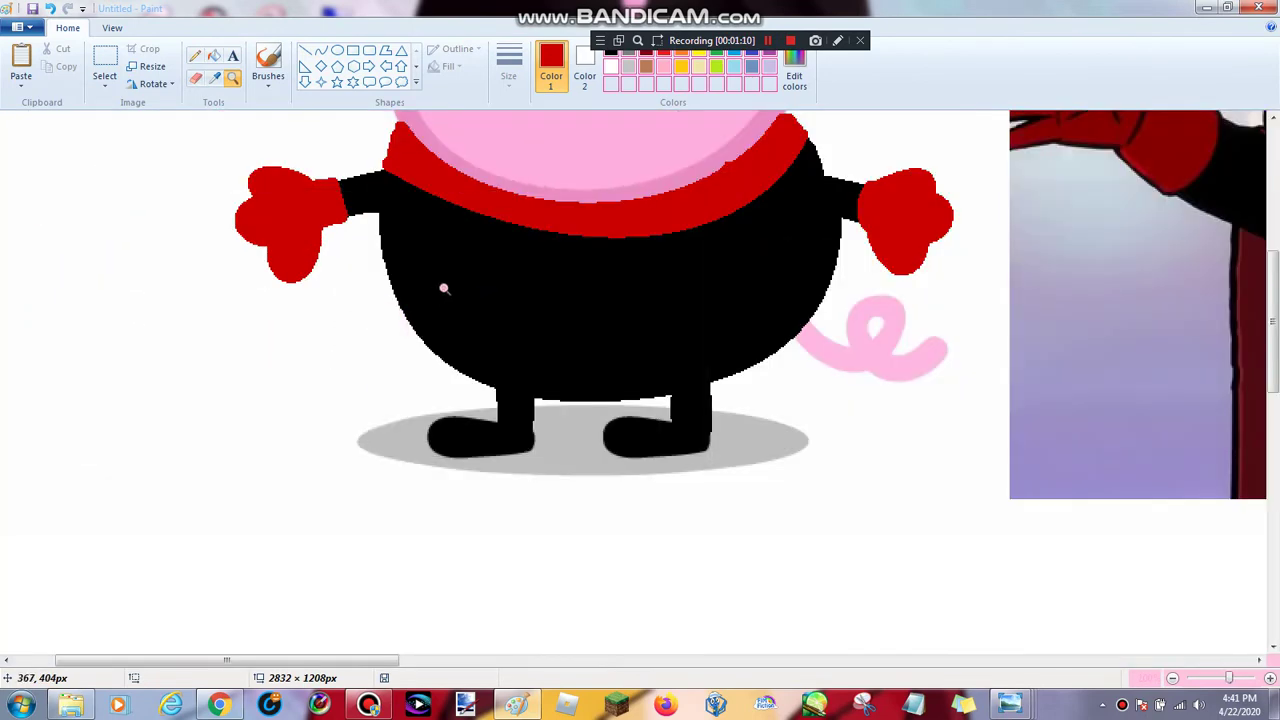
pyautogui.click(444, 288)
pyautogui.rightClick(471, 329)
pyautogui.rightClick(471, 329)
pyautogui.rightClick(471, 329)
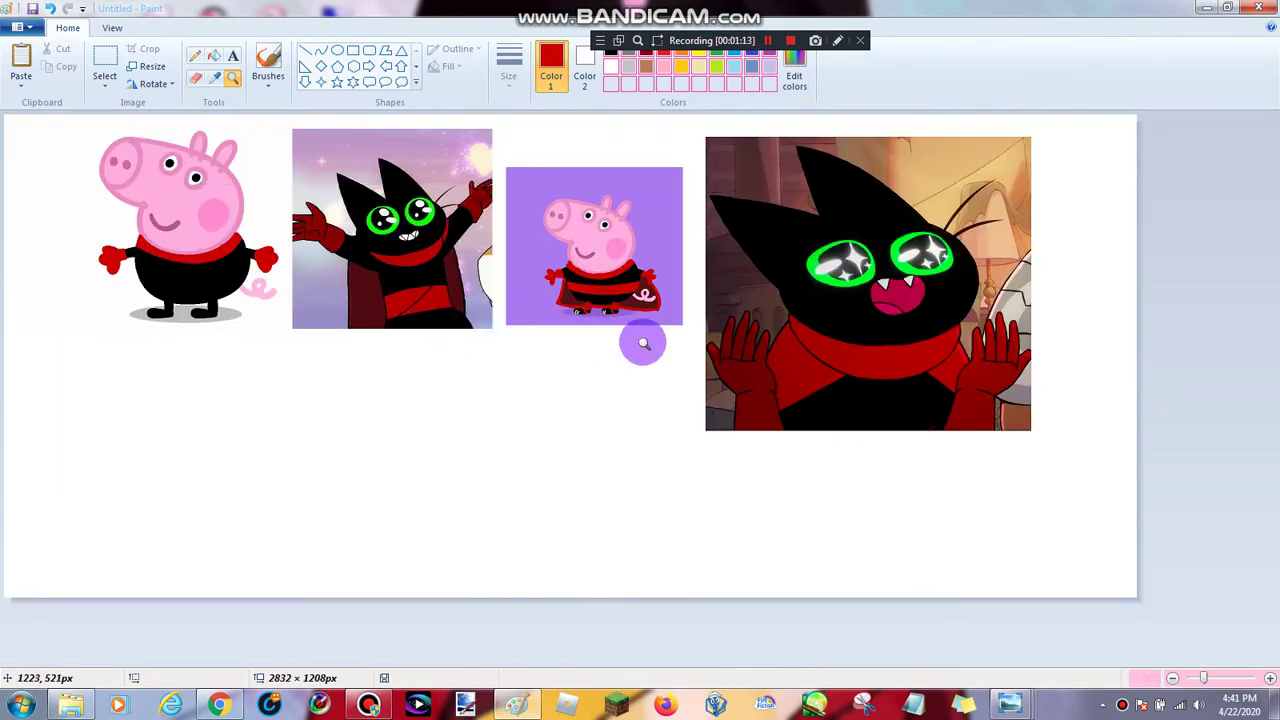
pyautogui.click(643, 343)
pyautogui.scroll(2, 523, 306)
pyautogui.click(523, 306)
pyautogui.click(623, 380)
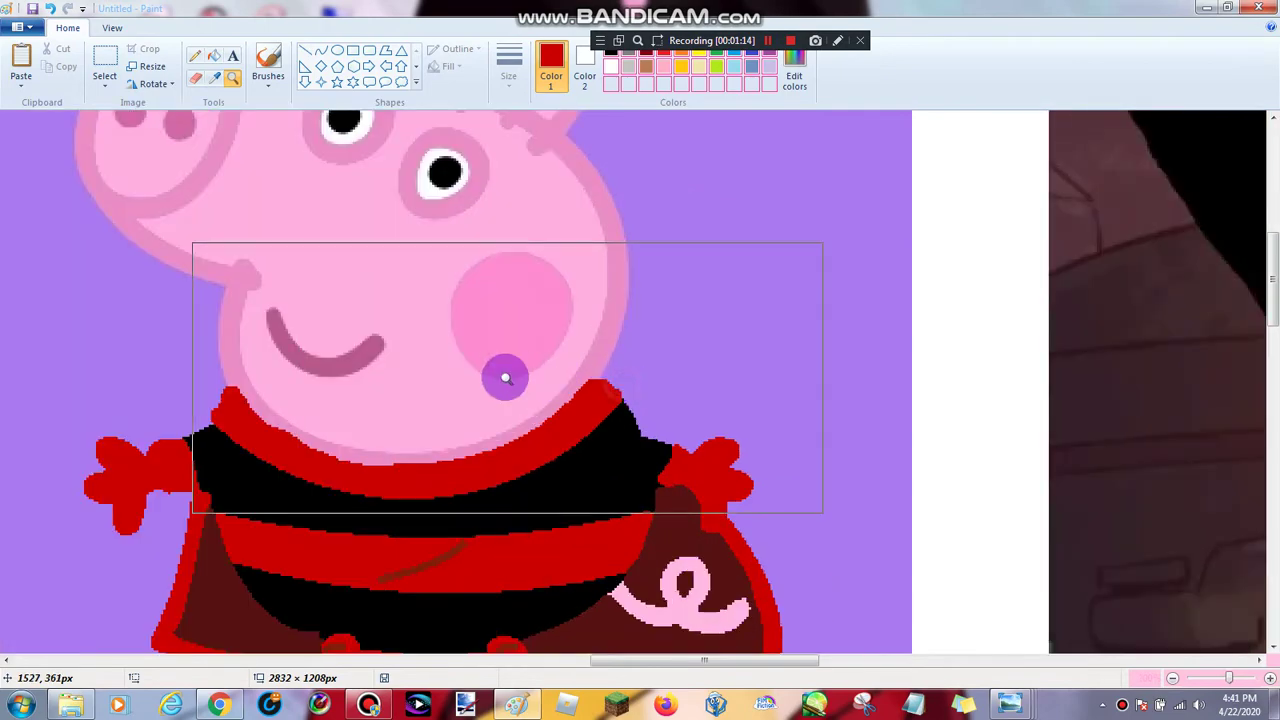
pyautogui.rightClick(505, 377)
pyautogui.click(345, 272)
pyautogui.rightClick(302, 172)
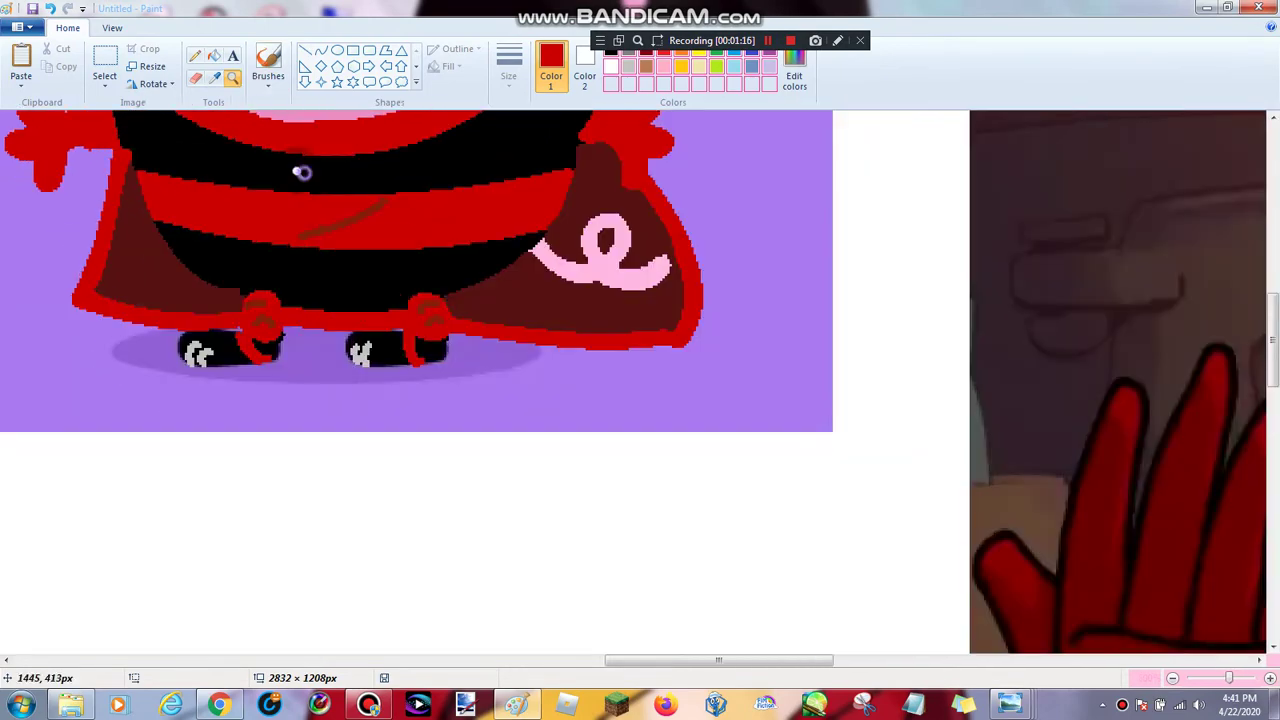
pyautogui.rightClick(302, 172)
pyautogui.rightClick(302, 175)
pyautogui.rightClick(301, 190)
pyautogui.rightClick(297, 238)
# Draw a slightly sagging thick red curve across the large pig's black body as the belt's upper edge
pyautogui.click(150, 215)
pyautogui.click(359, 350)
pyautogui.click(443, 374)
pyautogui.click(355, 362)
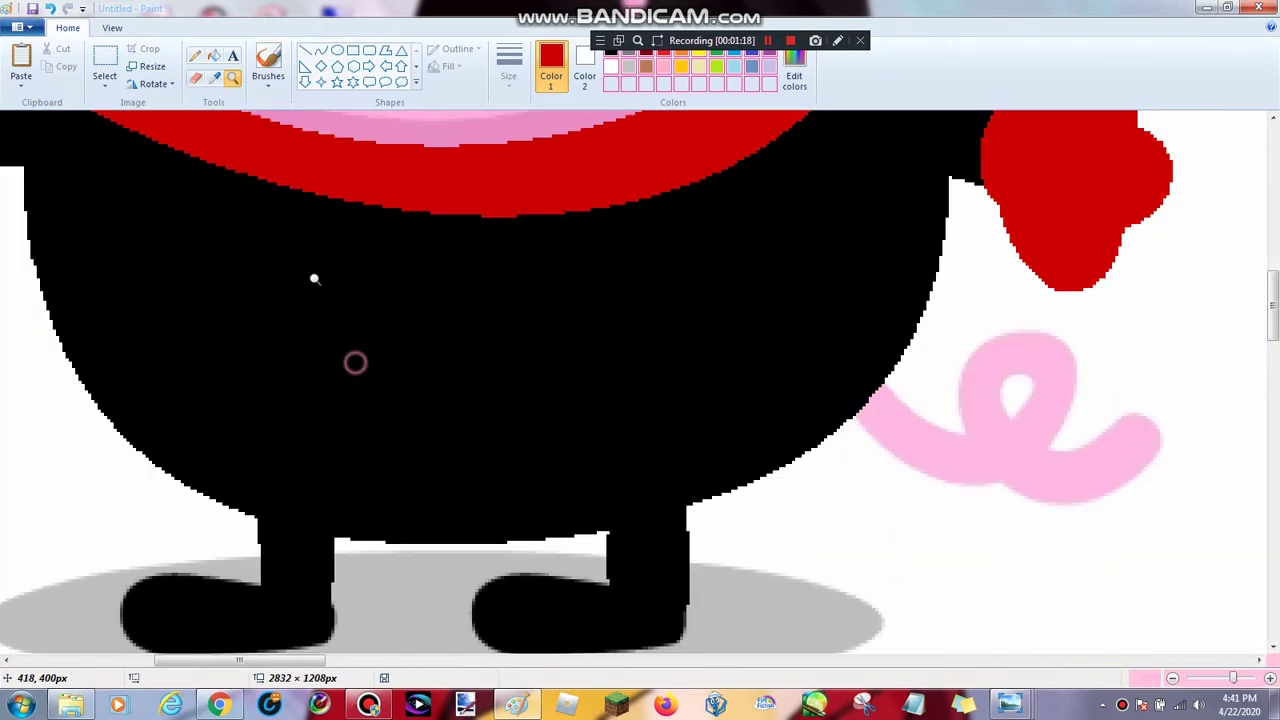
pyautogui.click(336, 58)
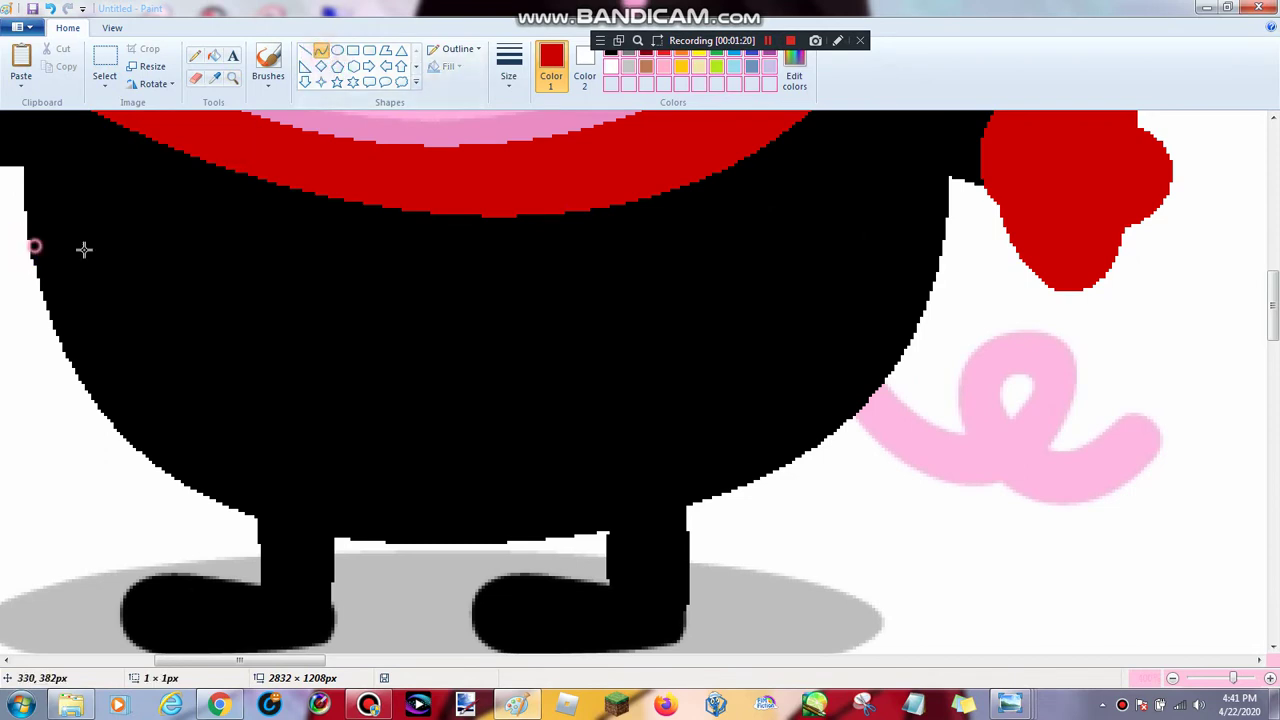
pyautogui.moveTo(34, 246); pyautogui.dragTo(930, 273)
pyautogui.moveTo(583, 276); pyautogui.dragTo(450, 301)
pyautogui.click(508, 319)
pyautogui.click(721, 131)
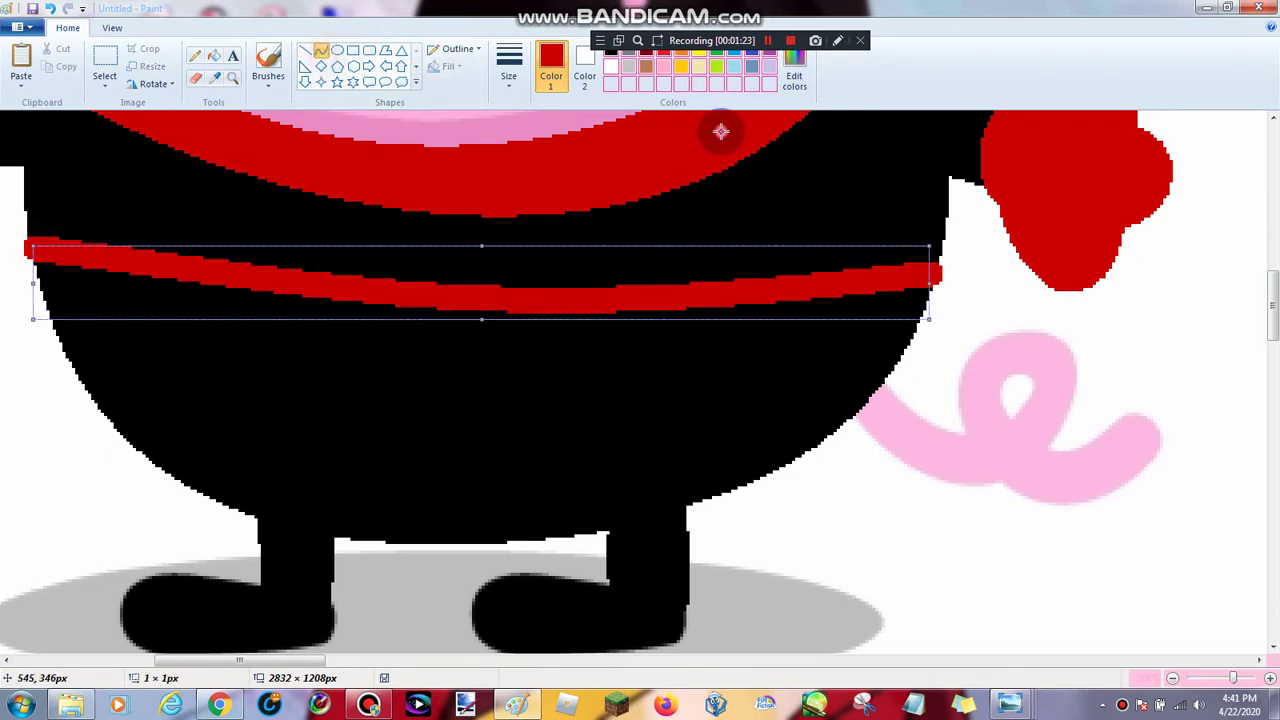
# Draw a matching red curve below it as the belt's lower edge and fit its left end to the body outline
pyautogui.moveTo(46, 334); pyautogui.dragTo(880, 363)
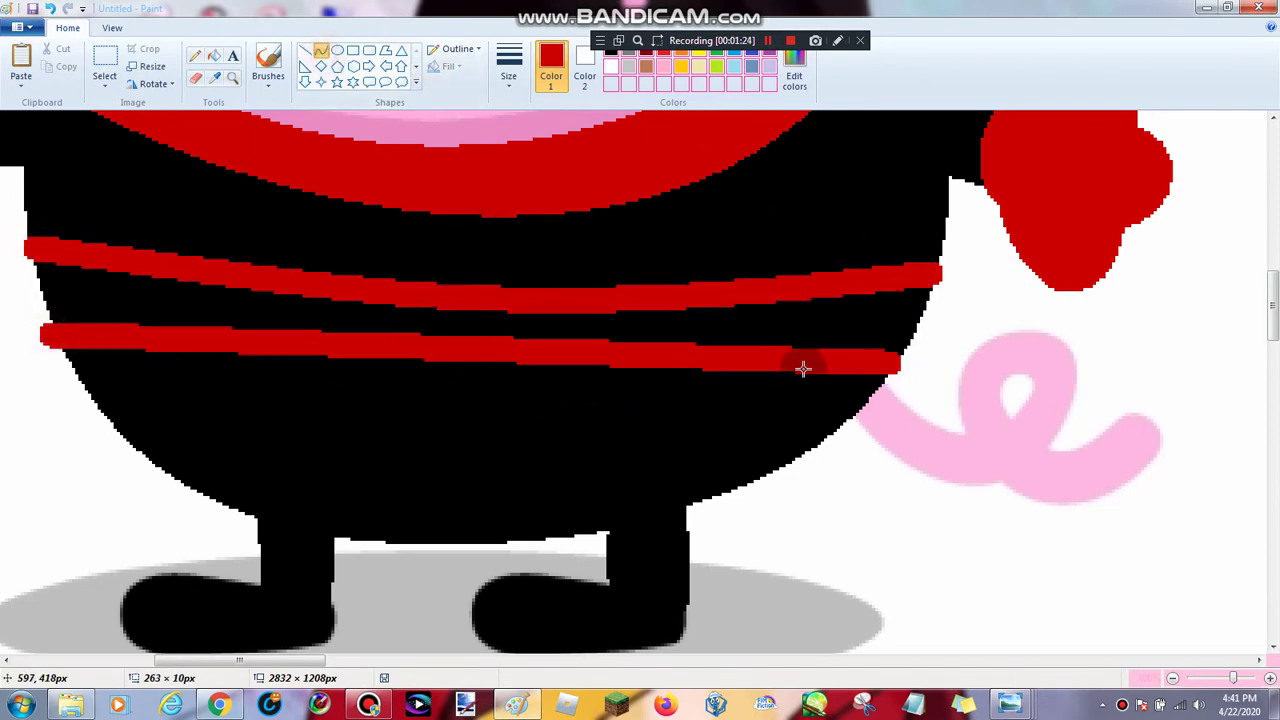
pyautogui.click(457, 403)
pyautogui.click(583, 406)
pyautogui.moveTo(49, 405)
pyautogui.mouseDown()
pyautogui.moveTo(63, 415)
pyautogui.moveTo(62, 403)
pyautogui.mouseUp()
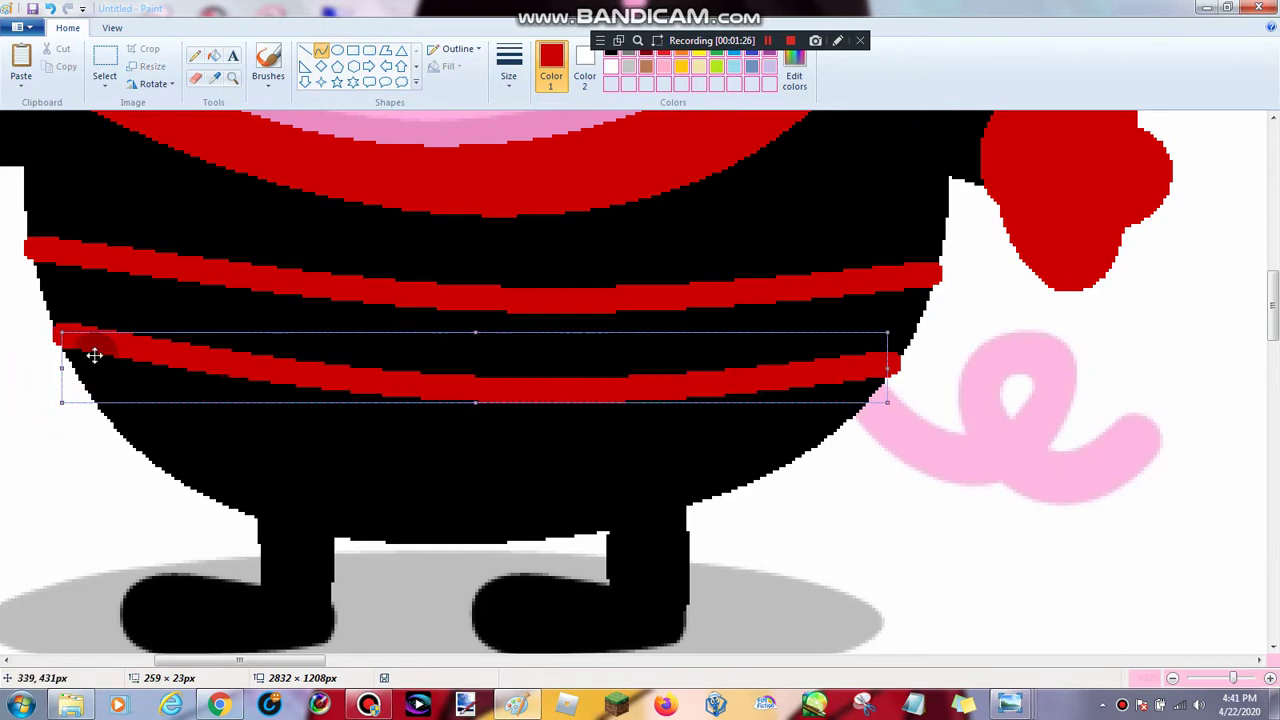
pyautogui.click(189, 178)
# Close both ends of the belt with short red curves along the body's sides and fill the belt red
pyautogui.moveTo(53, 320); pyautogui.dragTo(65, 335)
pyautogui.click(32, 288)
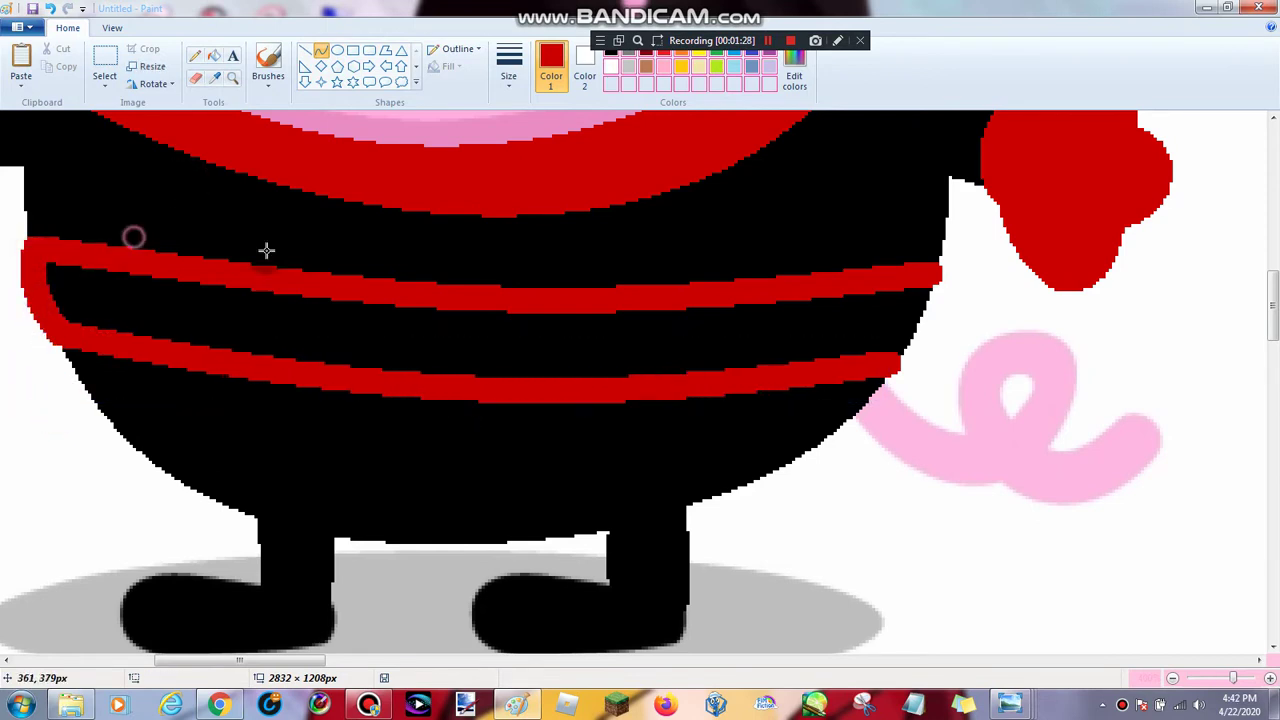
pyautogui.moveTo(920, 325); pyautogui.dragTo(892, 362)
pyautogui.click(920, 325)
pyautogui.click(915, 322)
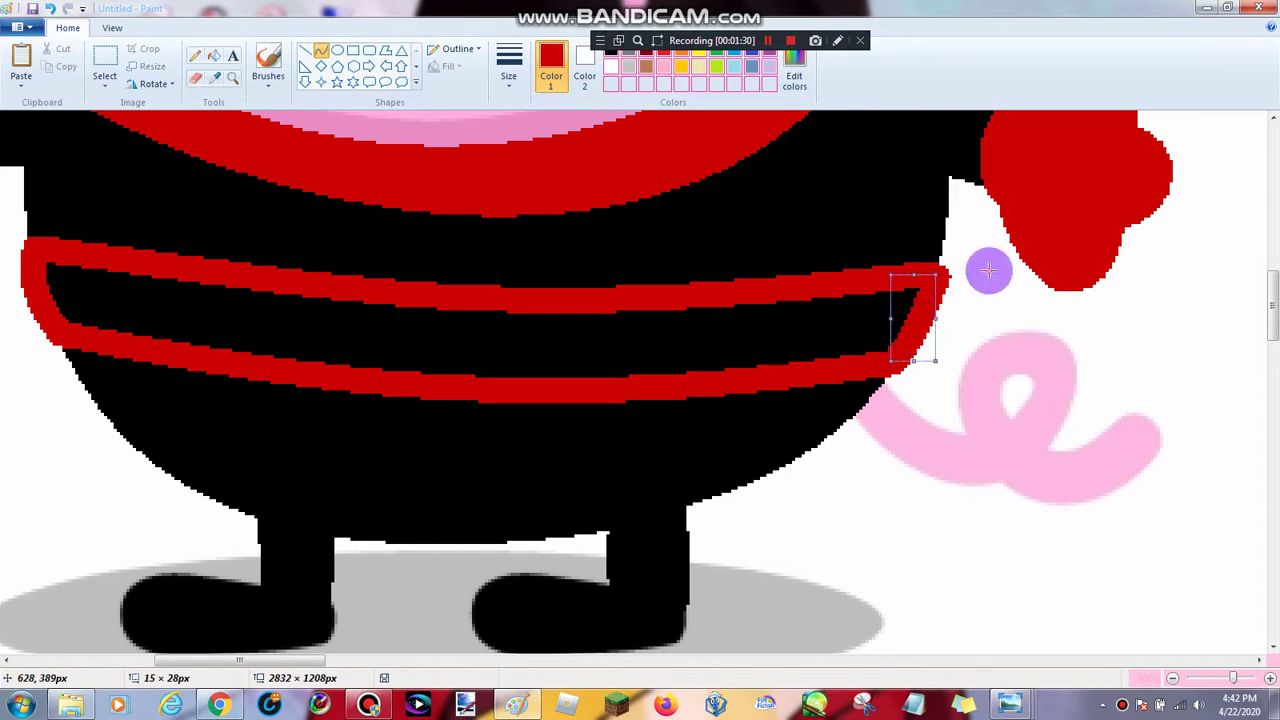
pyautogui.click(989, 271)
pyautogui.click(290, 313)
pyautogui.click(210, 60)
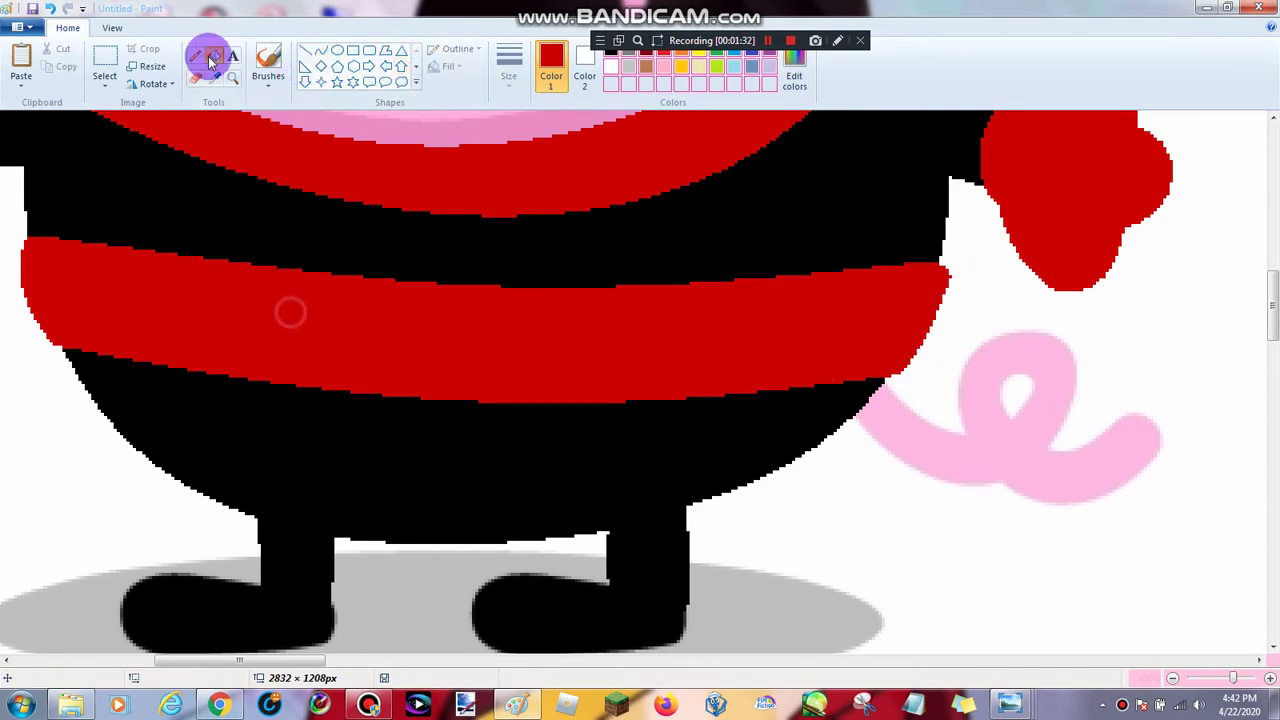
# Sample the dark brown-red of the diagonal line on the reference pig's belt as Color 1
pyautogui.click(231, 82)
pyautogui.rightClick(400, 248)
pyautogui.rightClick(403, 249)
pyautogui.rightClick(405, 248)
pyautogui.rightClick(412, 246)
pyautogui.click(537, 304)
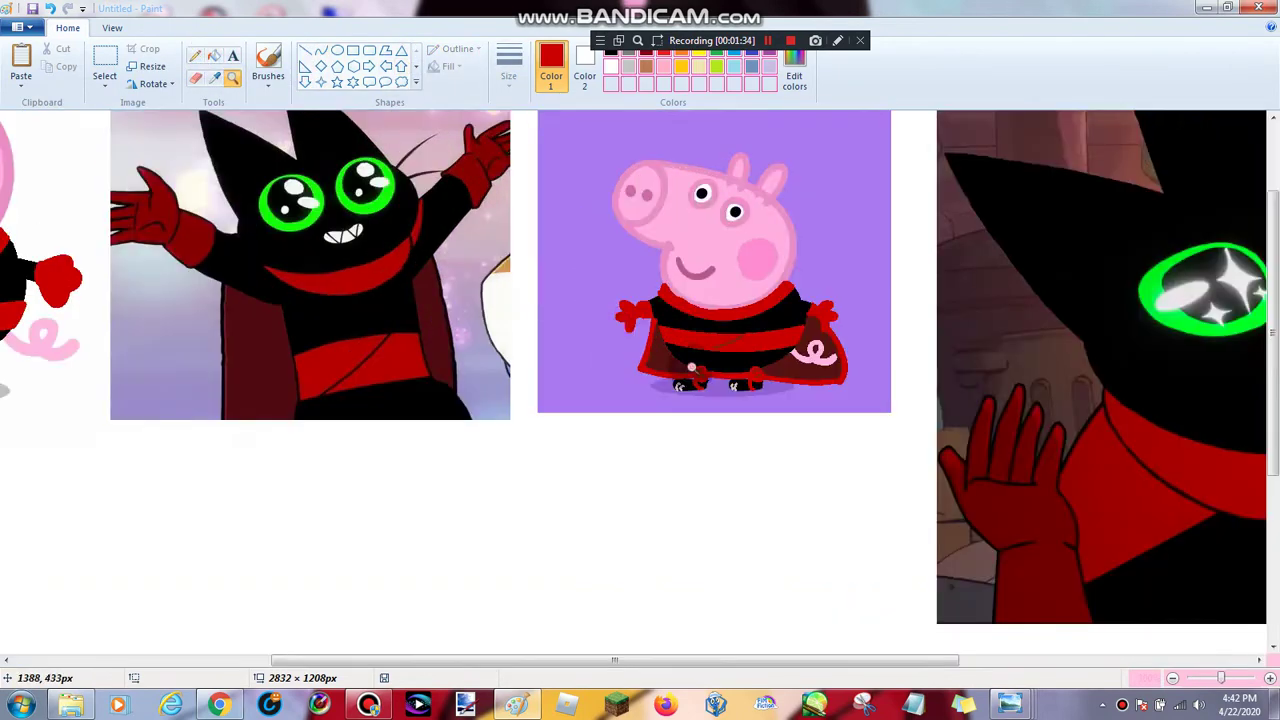
pyautogui.click(680, 340)
pyautogui.click(690, 345)
pyautogui.click(231, 57)
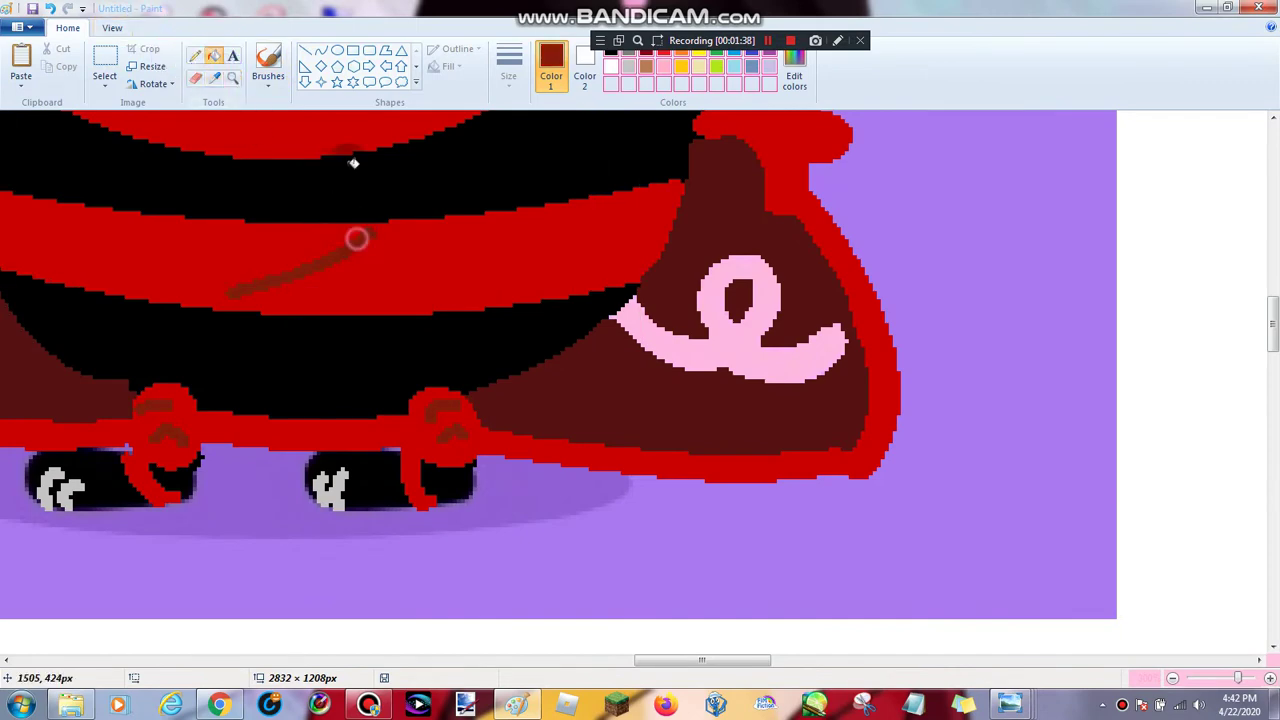
# Draw a slightly bowed dark brown-red diagonal curve across the middle of the large pig's red belt
pyautogui.click(234, 81)
pyautogui.rightClick(366, 250)
pyautogui.rightClick(366, 251)
pyautogui.rightClick(367, 251)
pyautogui.rightClick(368, 251)
pyautogui.rightClick(370, 250)
pyautogui.rightClick(376, 247)
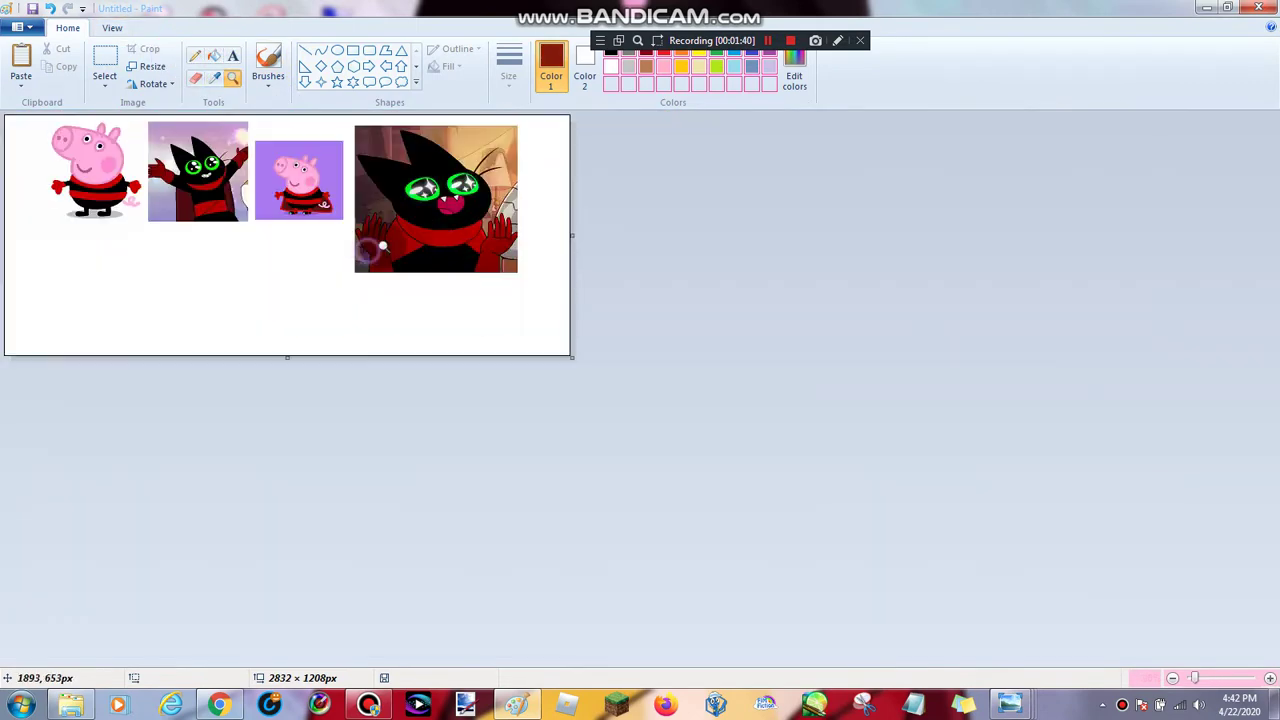
pyautogui.click(367, 266)
pyautogui.click(367, 267)
pyautogui.click(370, 288)
pyautogui.click(474, 459)
pyautogui.click(440, 440)
pyautogui.click(348, 394)
pyautogui.click(407, 313)
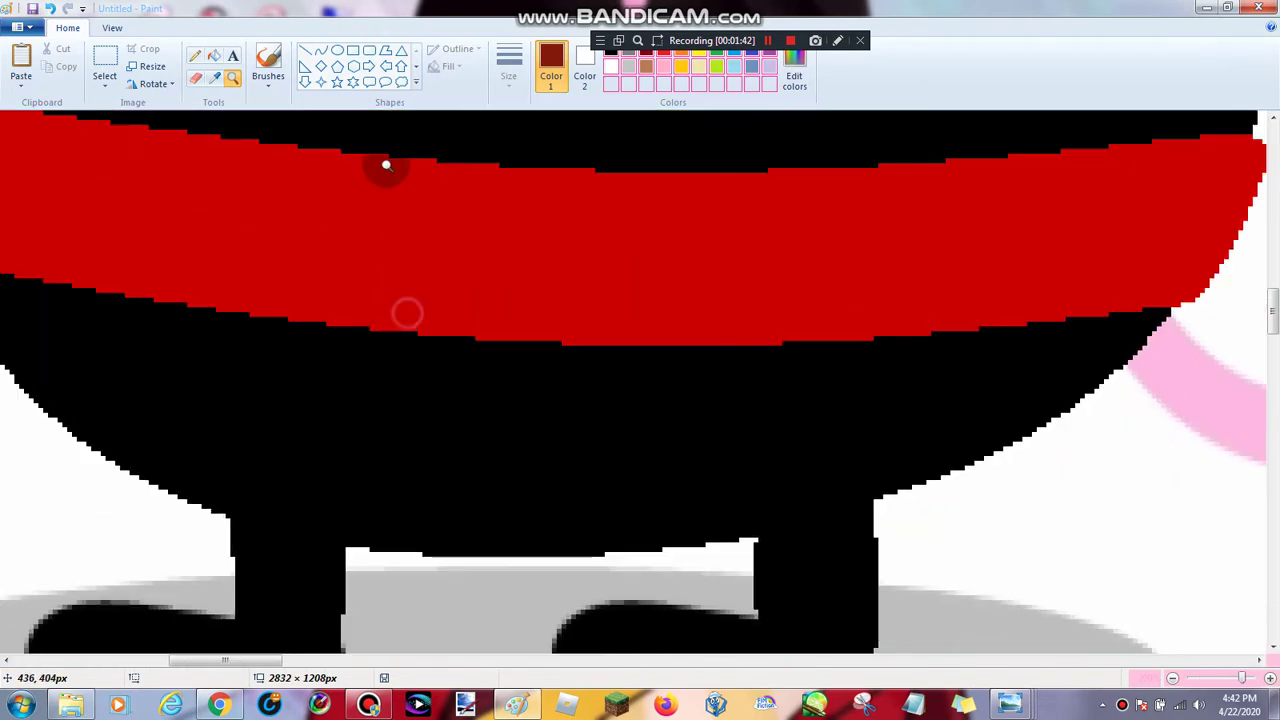
pyautogui.click(324, 53)
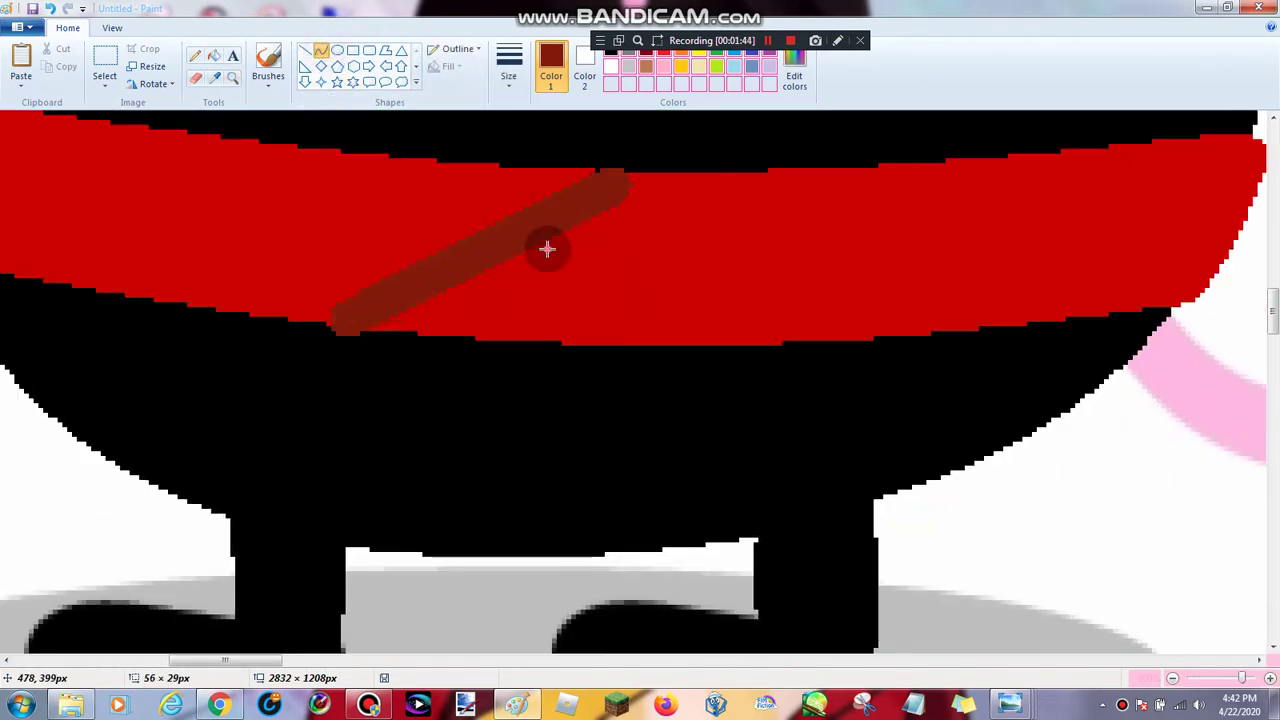
pyautogui.moveTo(547, 249); pyautogui.dragTo(529, 261)
# Sample the red of the large pig's costume as Color 1
pyautogui.click(250, 81)
pyautogui.rightClick(329, 190)
pyautogui.rightClick(330, 191)
pyautogui.rightClick(330, 191)
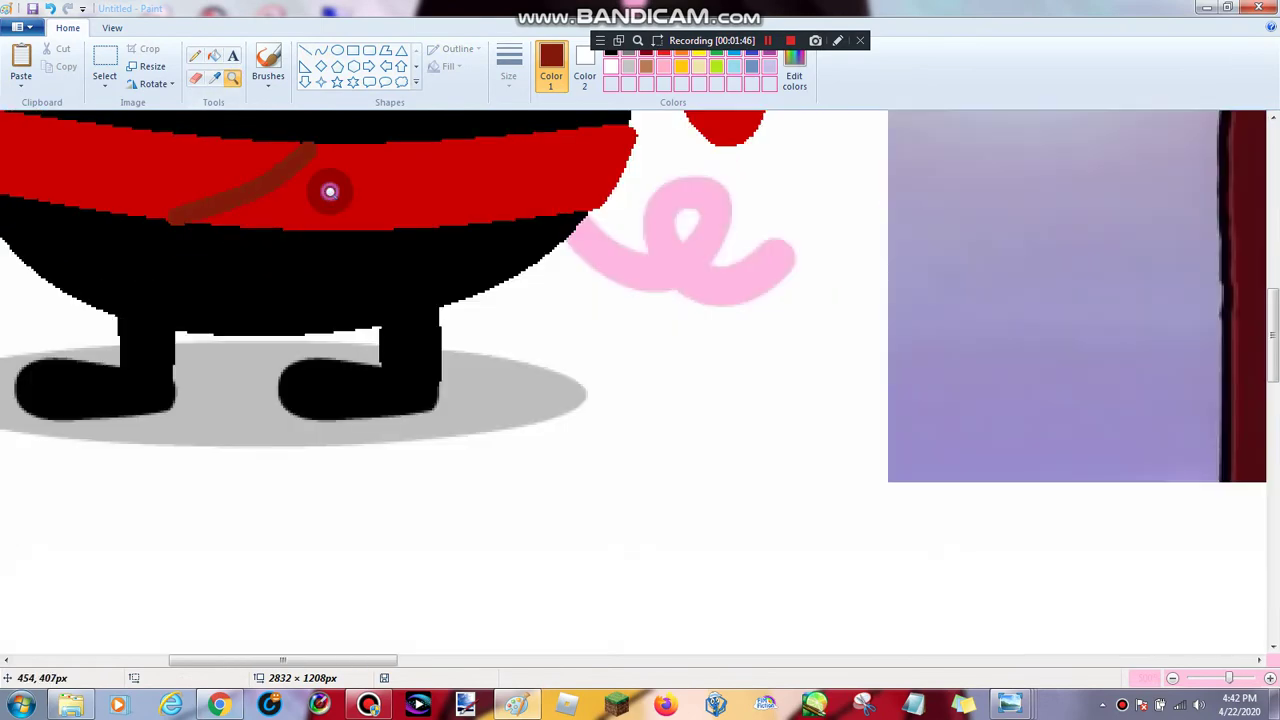
pyautogui.rightClick(329, 192)
pyautogui.rightClick(327, 194)
pyautogui.click(270, 206)
pyautogui.click(250, 206)
pyautogui.click(214, 78)
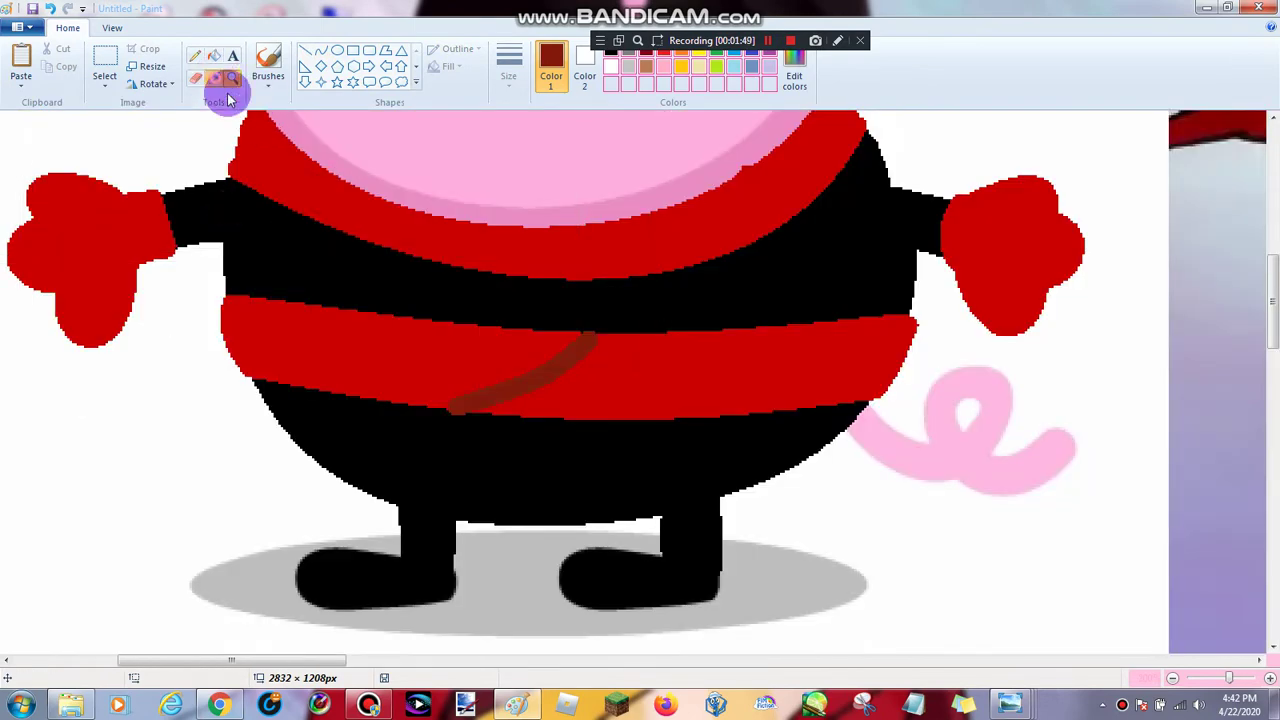
pyautogui.click(287, 162)
# Draw the cape's left edge down from the large pig's arm and its hem across to the left leg with red curves
pyautogui.moveTo(205, 247)
pyautogui.mouseDown()
pyautogui.moveTo(149, 528)
pyautogui.moveTo(387, 528)
pyautogui.mouseUp()
pyautogui.click(191, 403)
pyautogui.click(167, 468)
pyautogui.click(343, 303)
pyautogui.click(297, 540)
pyautogui.click(292, 543)
pyautogui.click(502, 513)
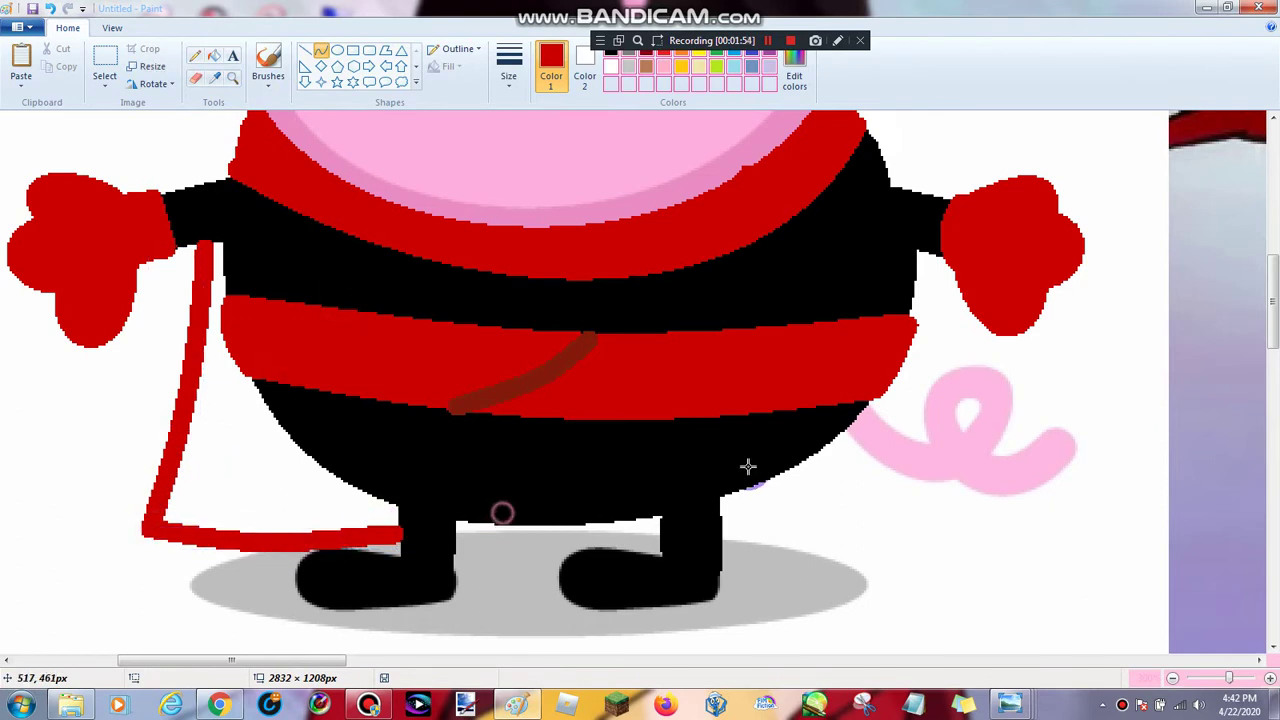
# Draw the cape's right edge as an outward-bulging red curve from the large pig's right glove down to hem level
pyautogui.moveTo(1013, 322)
pyautogui.mouseDown()
pyautogui.moveTo(1097, 520)
pyautogui.moveTo(1083, 540)
pyautogui.mouseUp()
pyautogui.click(1083, 363)
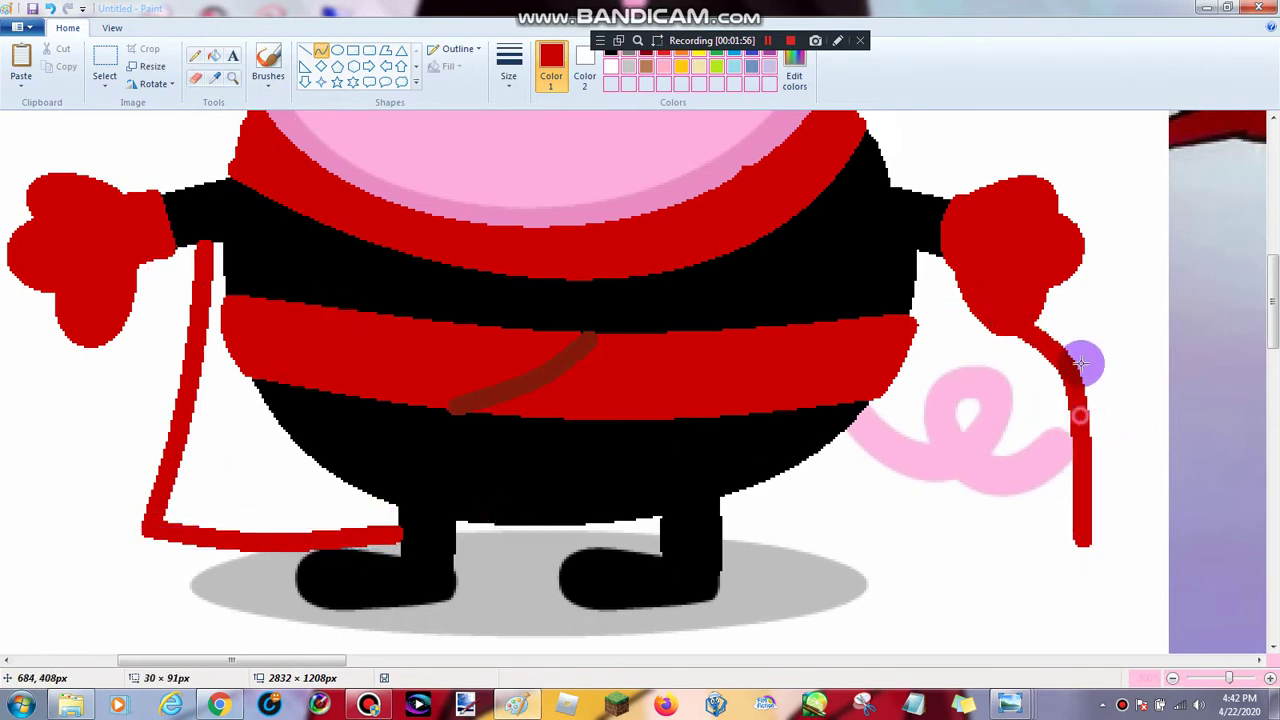
pyautogui.click(1104, 440)
pyautogui.click(1131, 369)
# Draw the cape's hem with sagging red curves from the right leg to the cape's right corner and between both legs
pyautogui.moveTo(727, 518); pyautogui.dragTo(1090, 539)
pyautogui.click(880, 560)
pyautogui.click(892, 559)
pyautogui.click(906, 440)
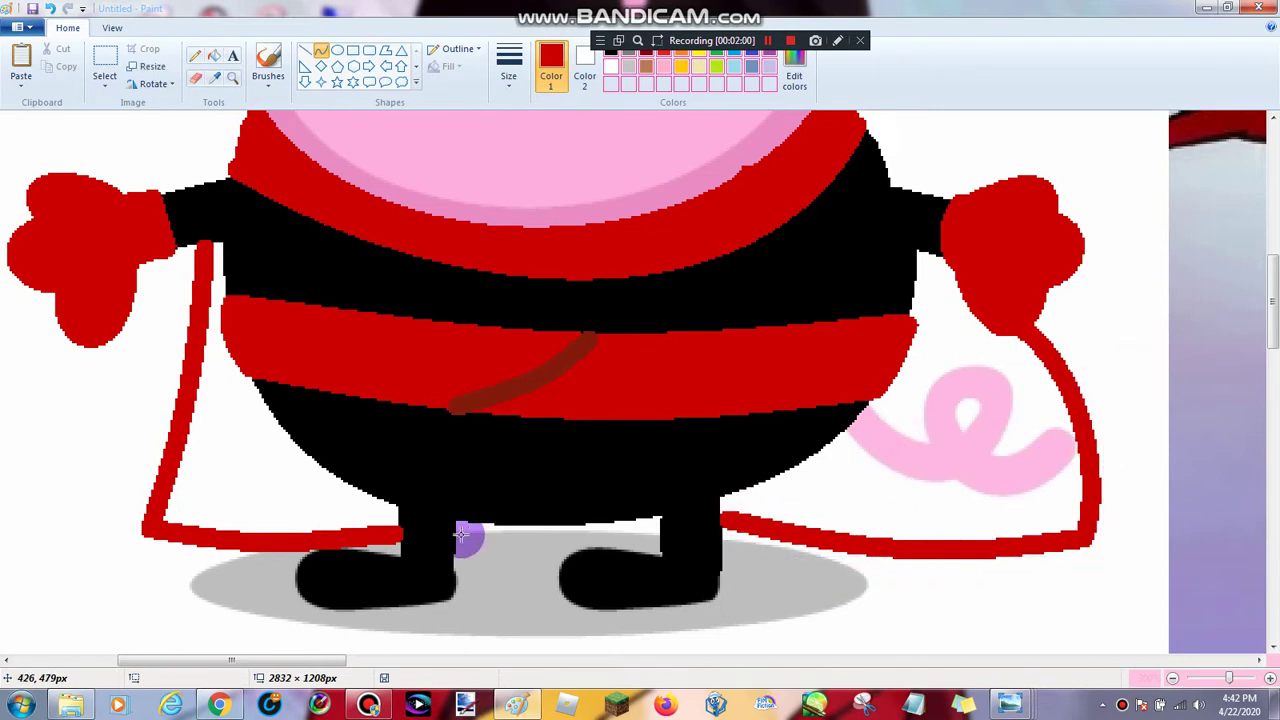
pyautogui.moveTo(458, 530); pyautogui.dragTo(662, 524)
pyautogui.moveTo(540, 538); pyautogui.dragTo(584, 548)
# Sample the dark brown-red shading on the reference pig's left leg knot as Color 1
pyautogui.click(236, 79)
pyautogui.rightClick(314, 191)
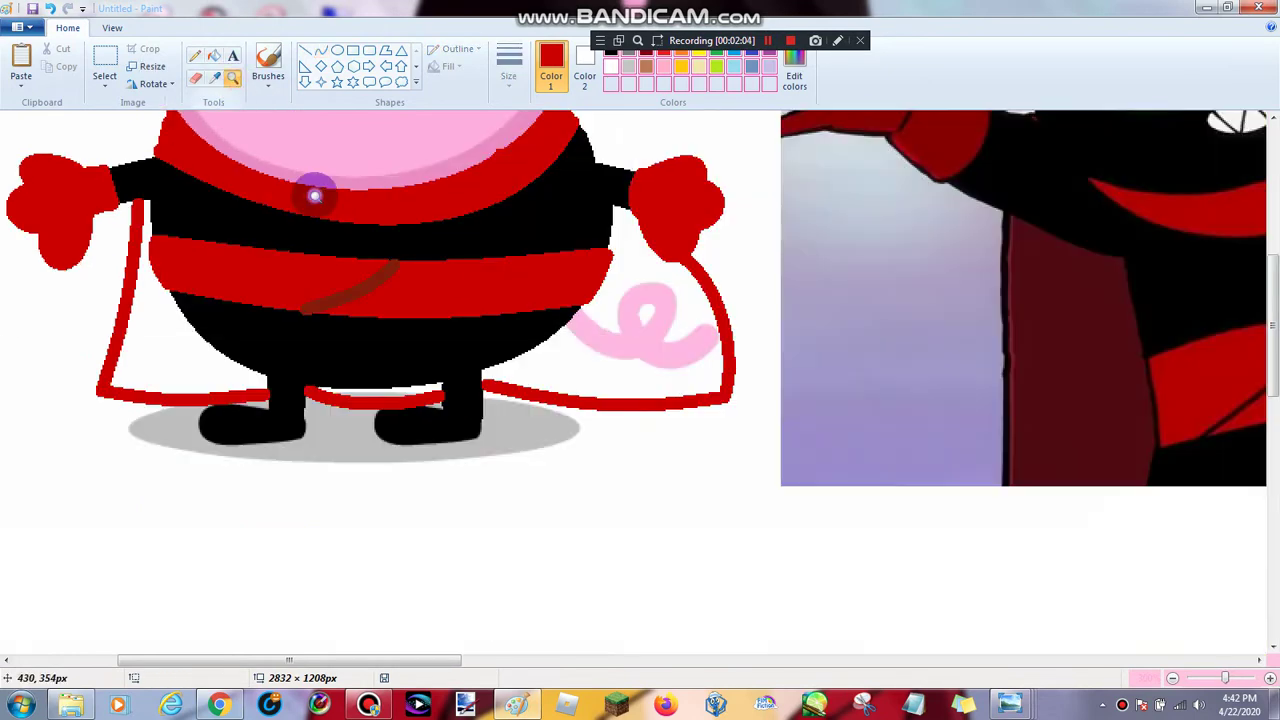
pyautogui.rightClick(291, 297)
pyautogui.rightClick(291, 297)
pyautogui.rightClick(567, 313)
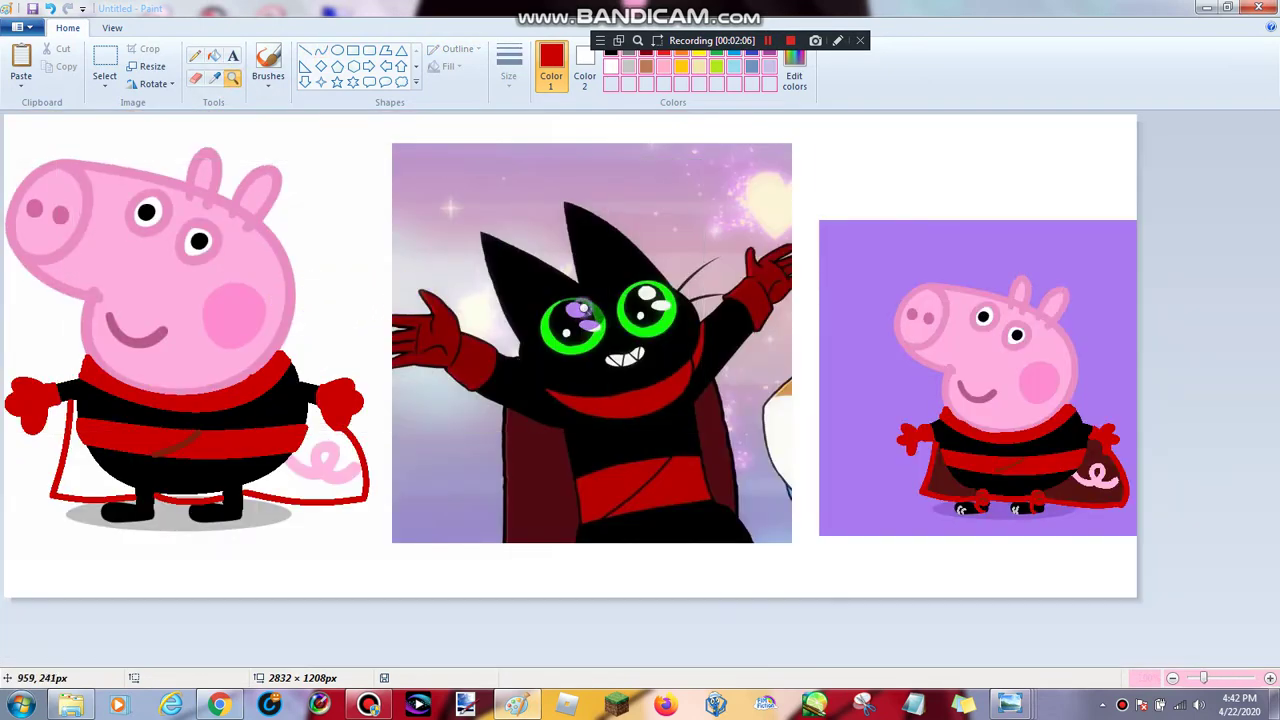
pyautogui.click(733, 313)
pyautogui.click(566, 342)
pyautogui.click(557, 348)
pyautogui.click(550, 350)
pyautogui.click(430, 405)
pyautogui.click(430, 400)
pyautogui.click(285, 350)
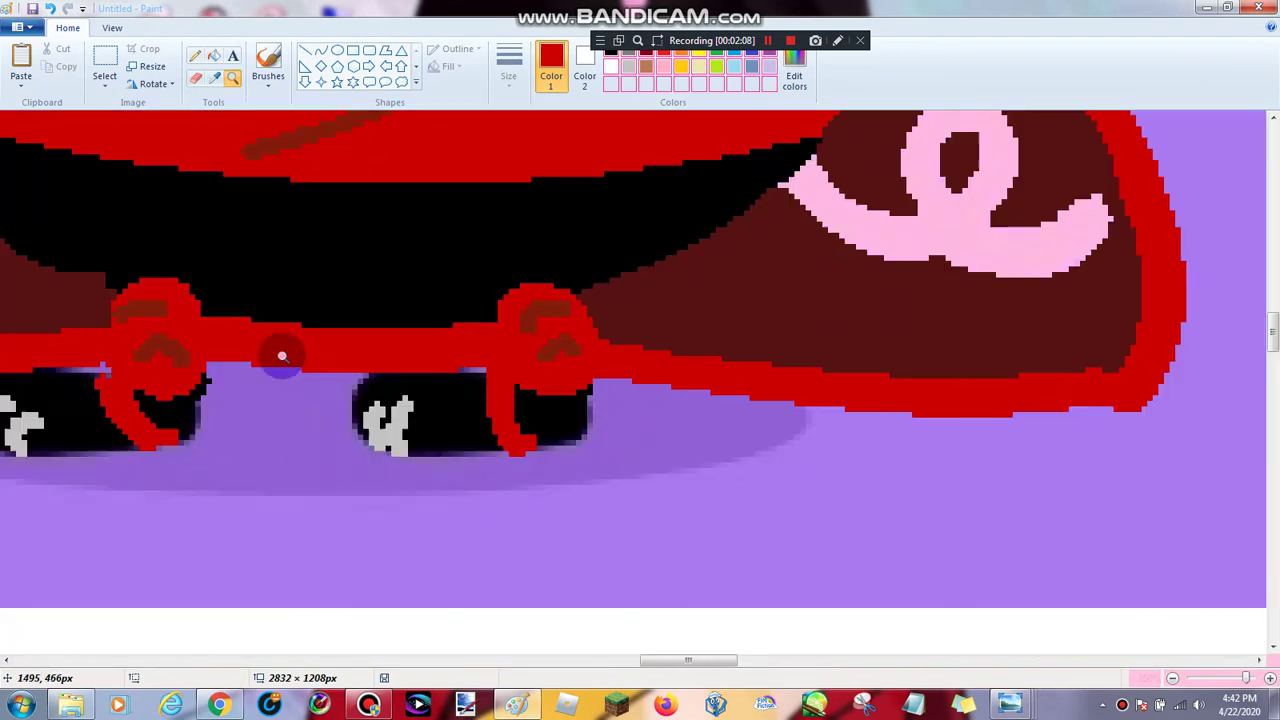
pyautogui.click(213, 82)
pyautogui.click(148, 307)
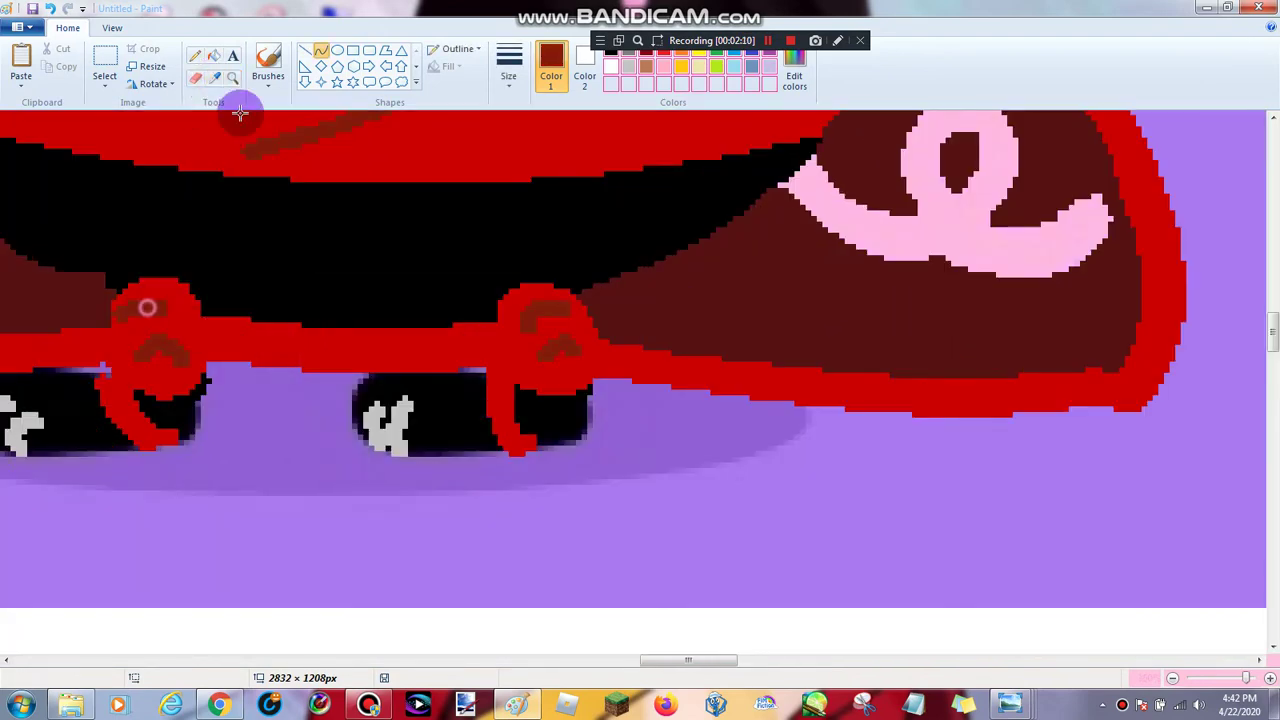
# Sample the red of the large pig's belt as Color 1
pyautogui.click(233, 79)
pyautogui.rightClick(234, 160)
pyautogui.rightClick(234, 160)
pyautogui.rightClick(232, 162)
pyautogui.rightClick(222, 172)
pyautogui.rightClick(215, 180)
pyautogui.rightClick(189, 208)
pyautogui.rightClick(165, 237)
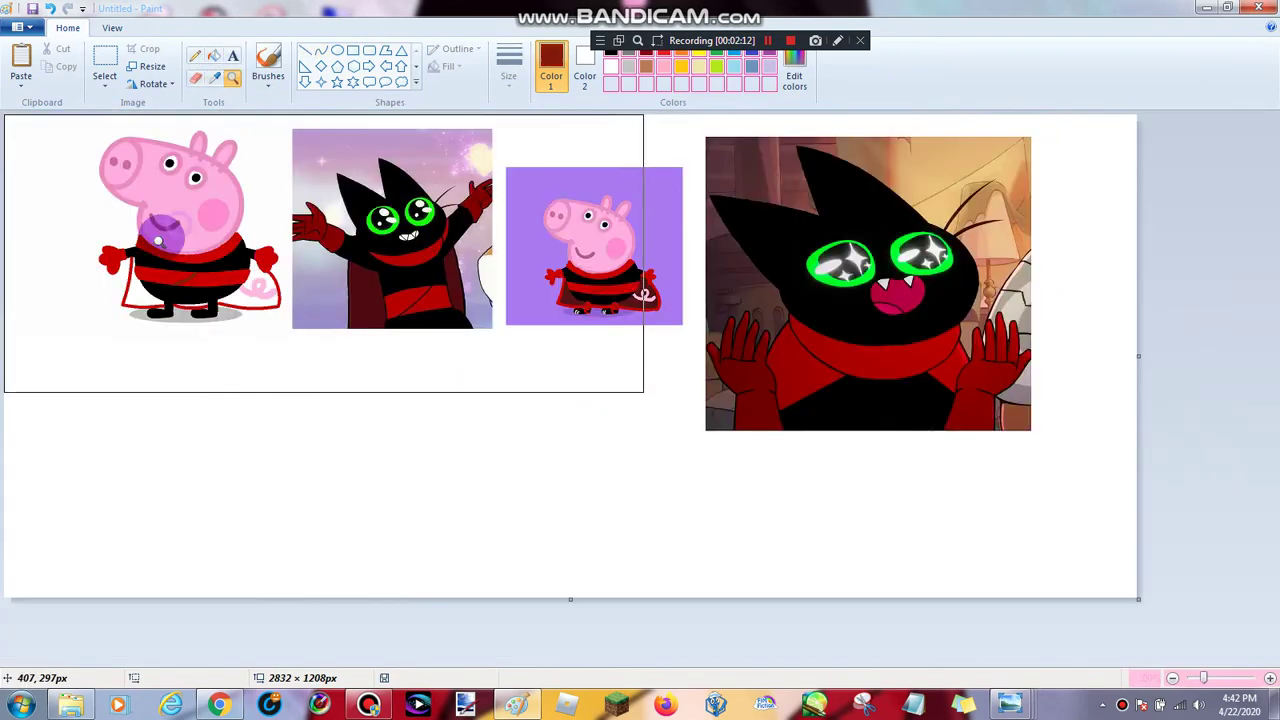
pyautogui.click(180, 255)
pyautogui.click(440, 385)
pyautogui.click(529, 374)
pyautogui.click(450, 350)
pyautogui.click(383, 334)
pyautogui.click(215, 79)
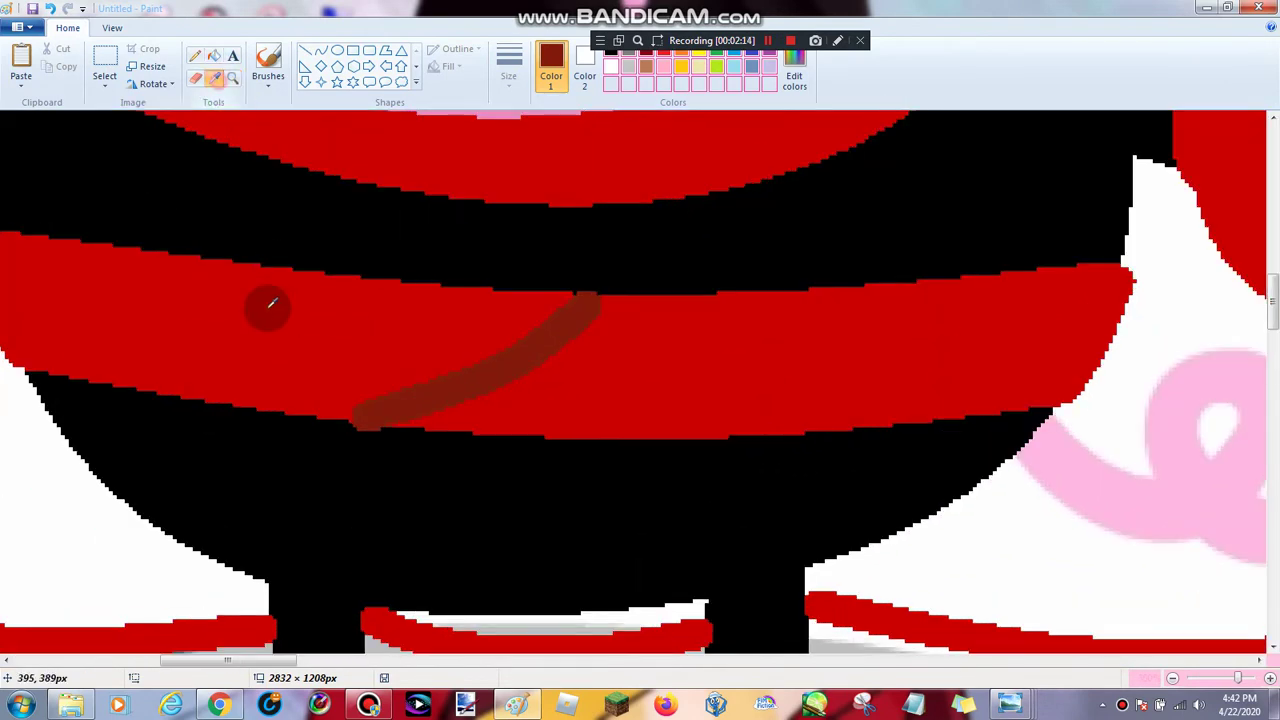
pyautogui.click(268, 309)
# Outline a round red knot over the large pig's left leg at the cape hem with upper and lower curves
pyautogui.scroll(-2, 268, 309)
pyautogui.click(347, 295)
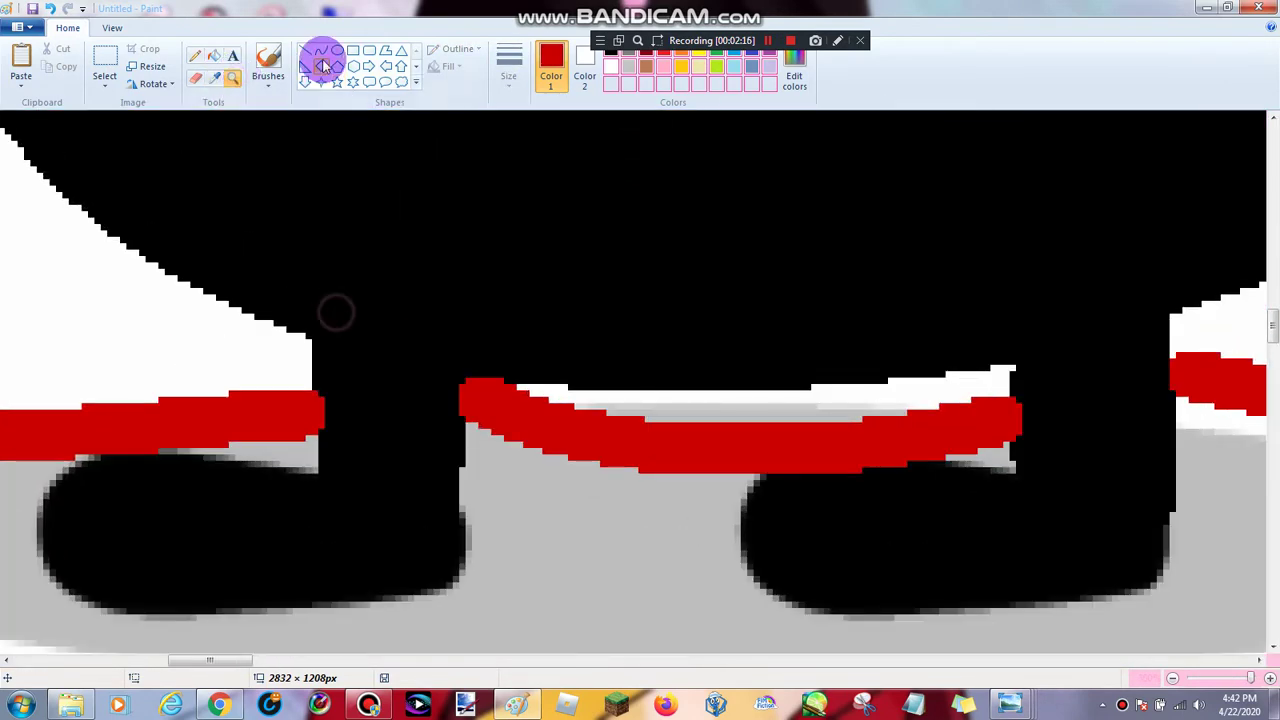
pyautogui.moveTo(317, 337)
pyautogui.mouseDown()
pyautogui.moveTo(443, 357)
pyautogui.moveTo(448, 372)
pyautogui.mouseUp()
pyautogui.moveTo(414, 349)
pyautogui.mouseDown()
pyautogui.moveTo(383, 320)
pyautogui.moveTo(391, 303)
pyautogui.mouseUp()
pyautogui.moveTo(457, 257)
pyautogui.mouseDown()
pyautogui.moveTo(354, 320)
pyautogui.moveTo(434, 494)
pyautogui.moveTo(472, 374)
pyautogui.moveTo(294, 486)
pyautogui.mouseUp()
pyautogui.moveTo(294, 486); pyautogui.dragTo(460, 540)
pyautogui.click(514, 337)
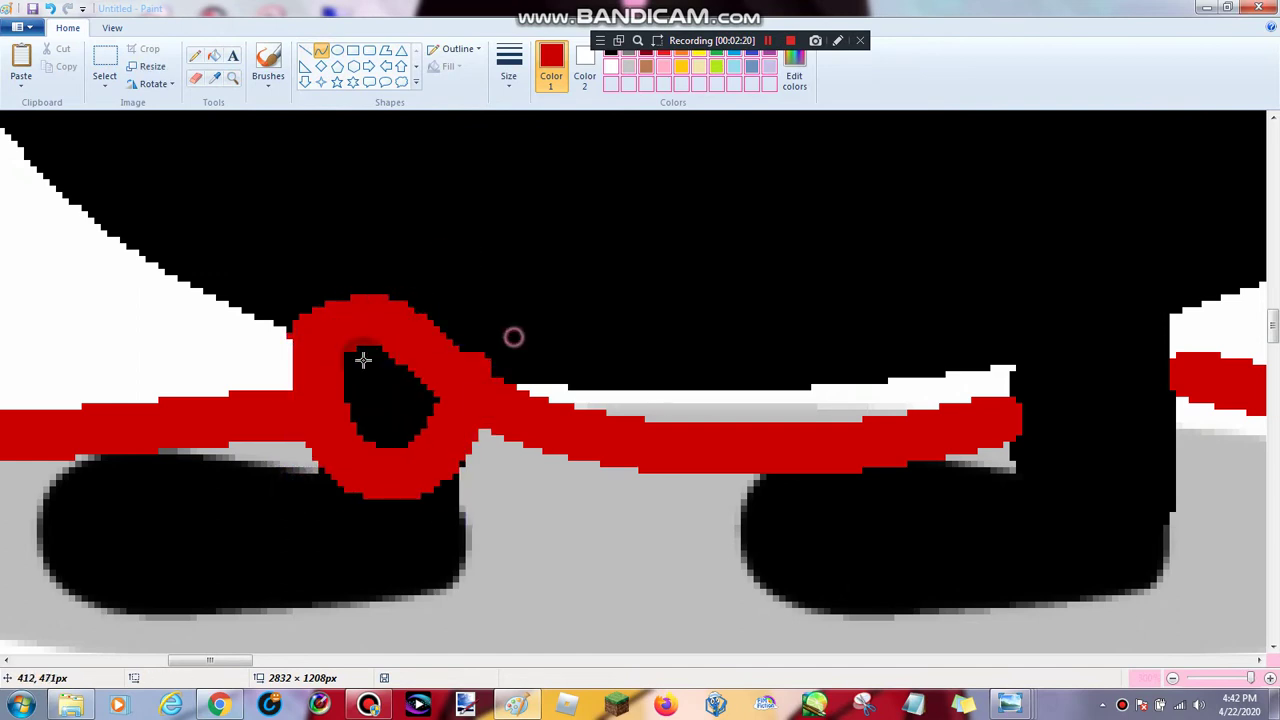
pyautogui.moveTo(375, 402); pyautogui.dragTo(456, 418)
pyautogui.moveTo(414, 383); pyautogui.dragTo(346, 398)
pyautogui.moveTo(400, 397); pyautogui.dragTo(531, 368)
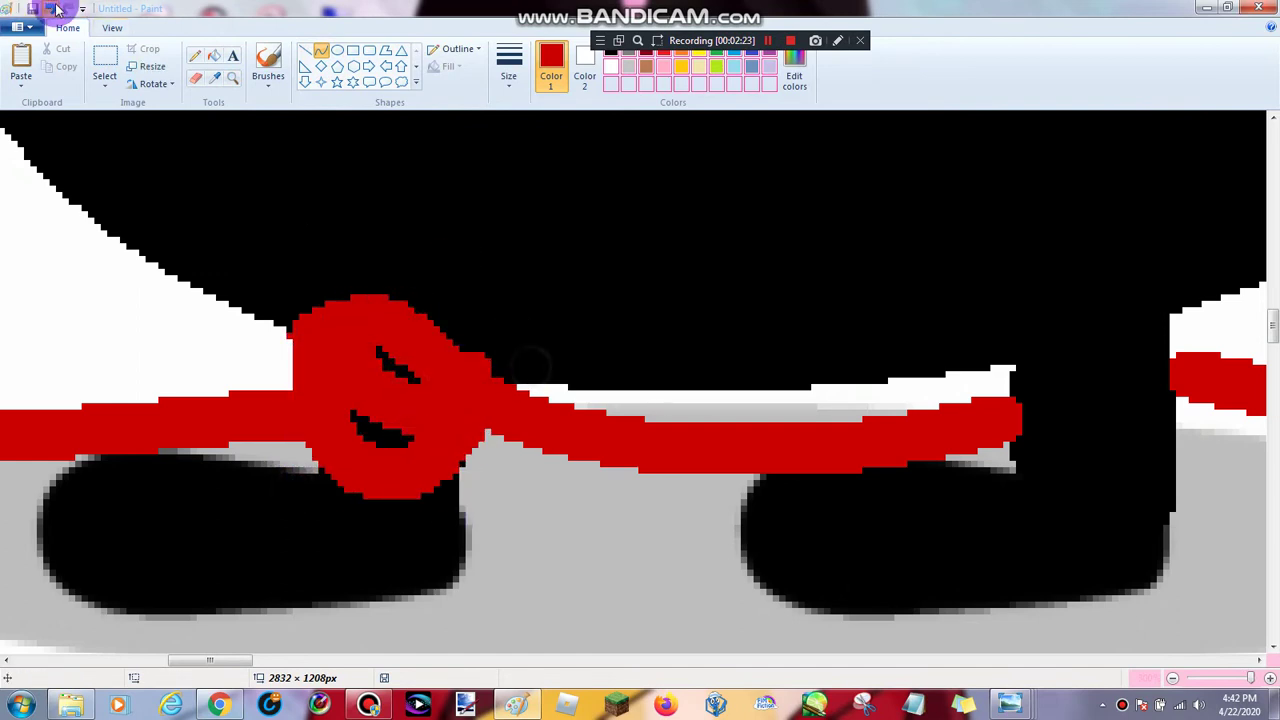
pyautogui.click(57, 9)
# Sample the knot's red as Color 2 and fill the inside of the left leg's knot red
pyautogui.click(212, 78)
pyautogui.rightClick(335, 298)
pyautogui.click(222, 82)
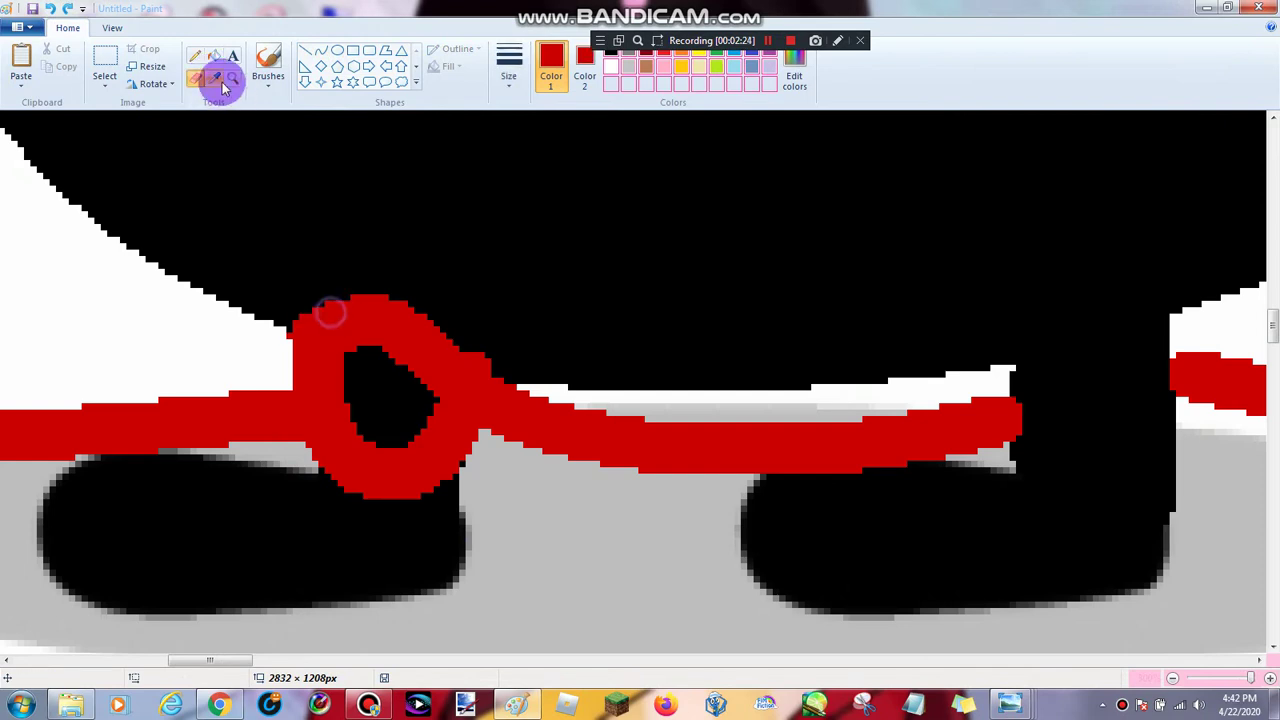
pyautogui.click(361, 374)
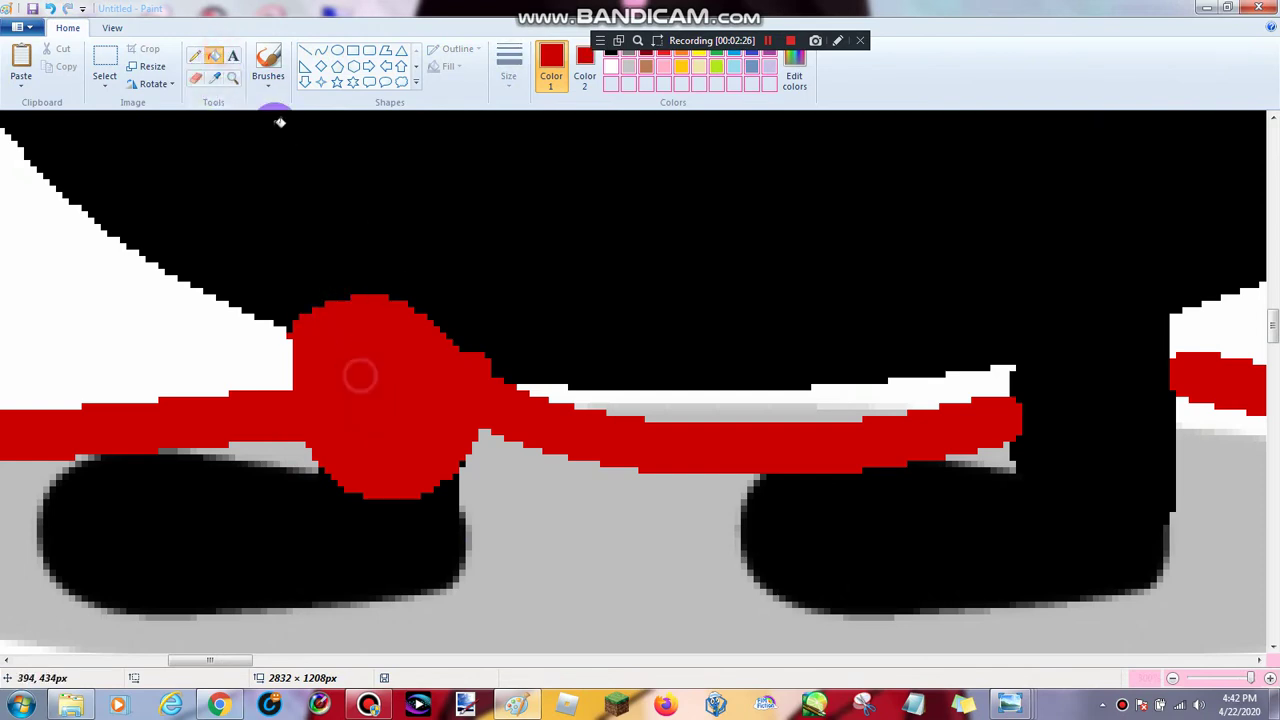
# Outline a matching round knot over the large pig's right leg with red curves and fill it red
pyautogui.click(238, 82)
pyautogui.click(320, 52)
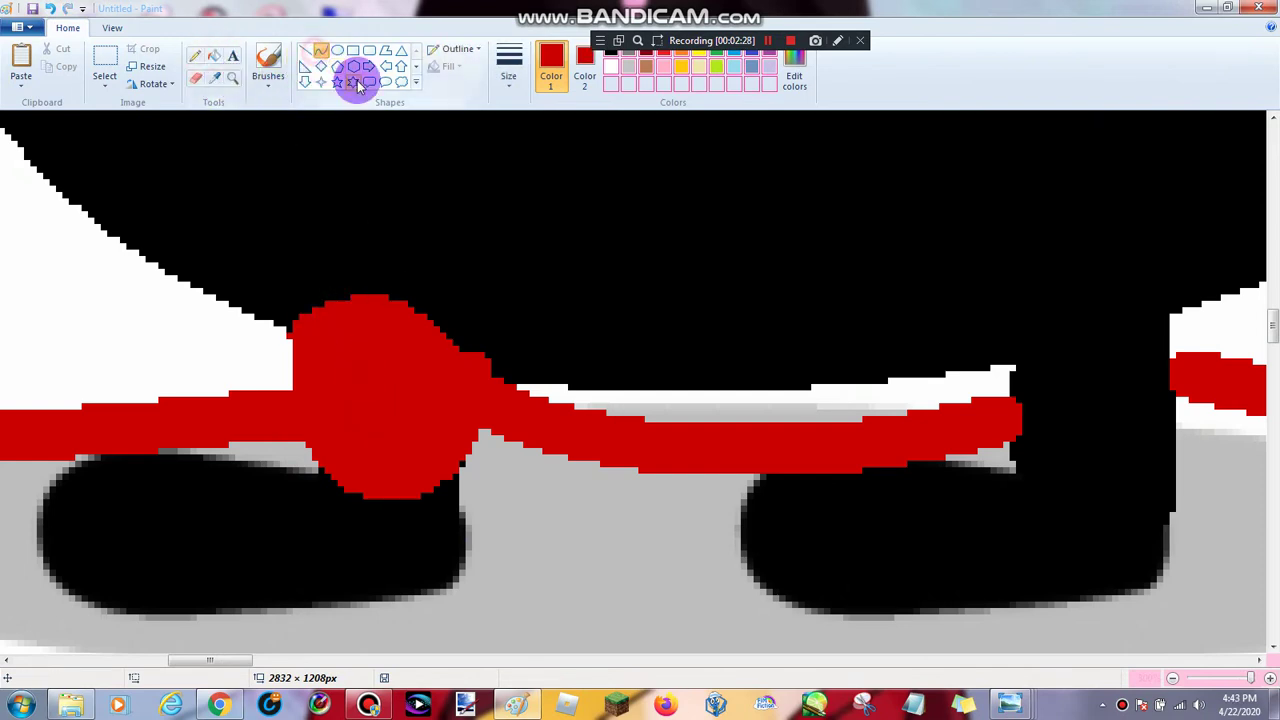
pyautogui.moveTo(1015, 395)
pyautogui.mouseDown()
pyautogui.moveTo(1195, 385)
pyautogui.moveTo(1023, 349)
pyautogui.moveTo(1110, 250)
pyautogui.mouseUp()
pyautogui.moveTo(1030, 422); pyautogui.dragTo(1114, 523)
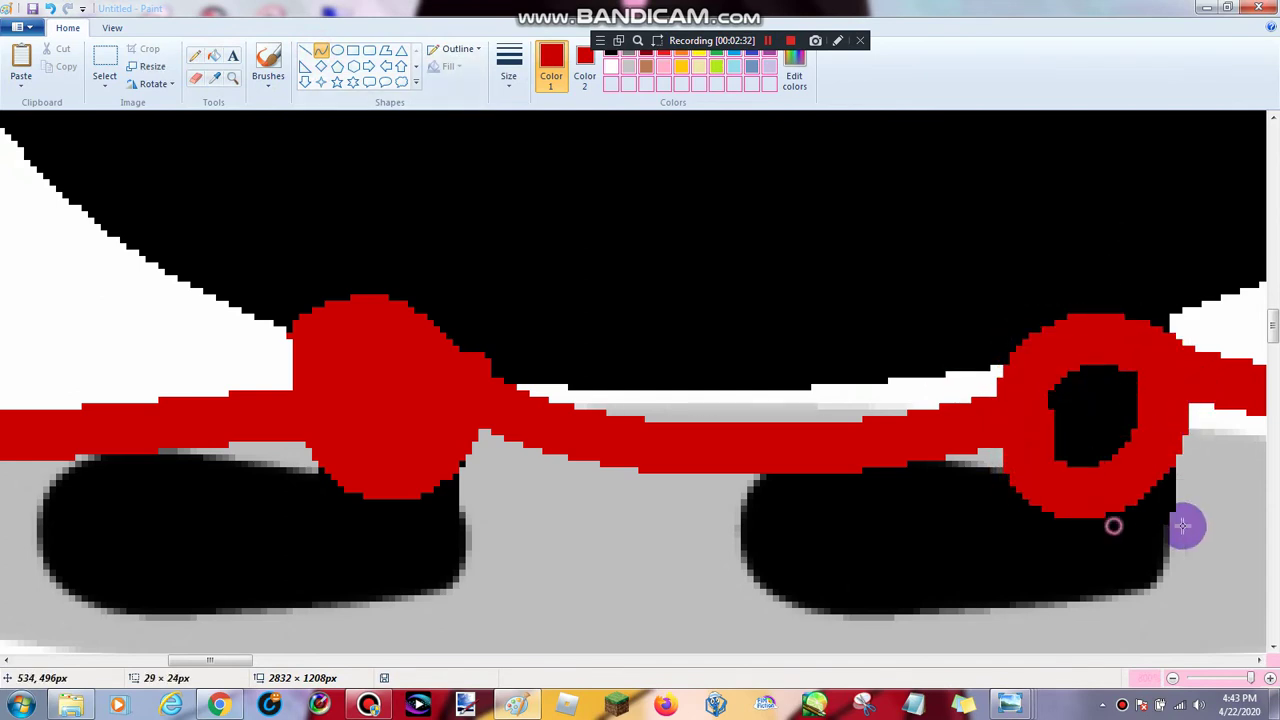
pyautogui.click(224, 55)
pyautogui.click(1054, 410)
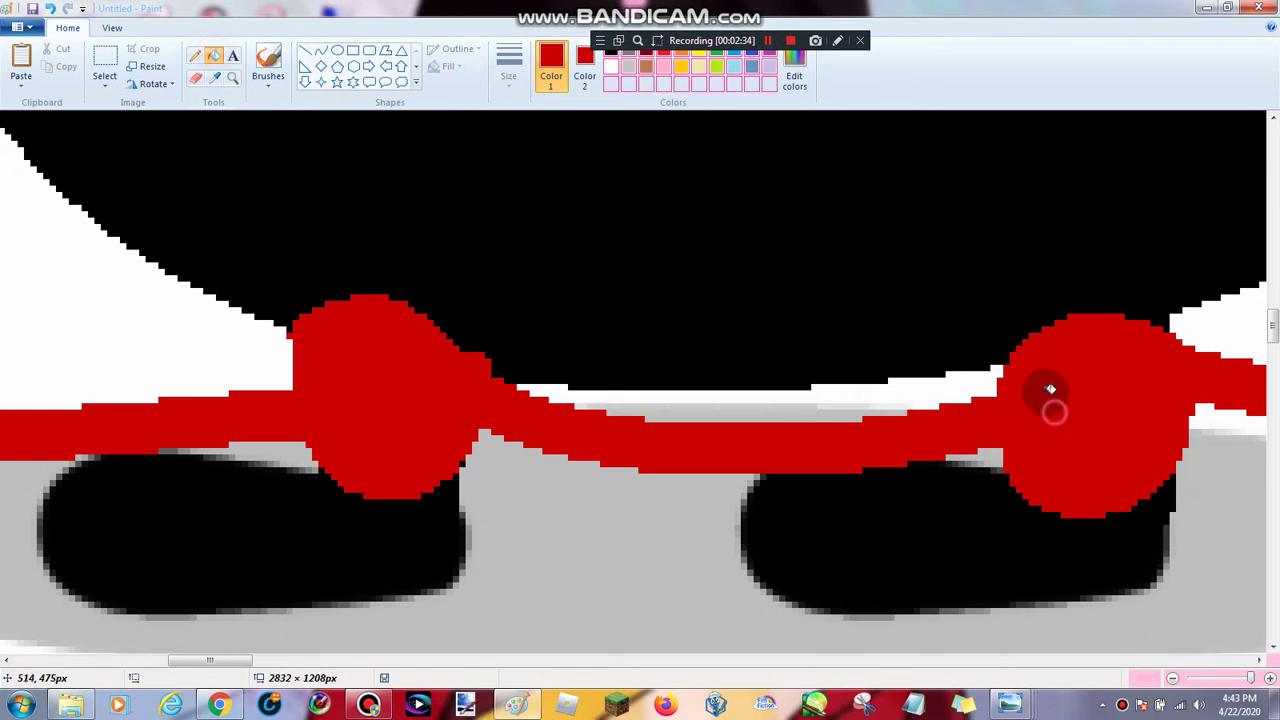
# Draw a curved red strap from each knot down across the large pig's right and left feet
pyautogui.click(320, 49)
pyautogui.moveTo(999, 452)
pyautogui.mouseDown()
pyautogui.moveTo(1043, 591)
pyautogui.moveTo(1011, 573)
pyautogui.mouseUp()
pyautogui.click(1100, 469)
pyautogui.moveTo(281, 466)
pyautogui.mouseDown()
pyautogui.moveTo(300, 583)
pyautogui.moveTo(349, 600)
pyautogui.mouseUp()
pyautogui.moveTo(323, 552); pyautogui.dragTo(274, 529)
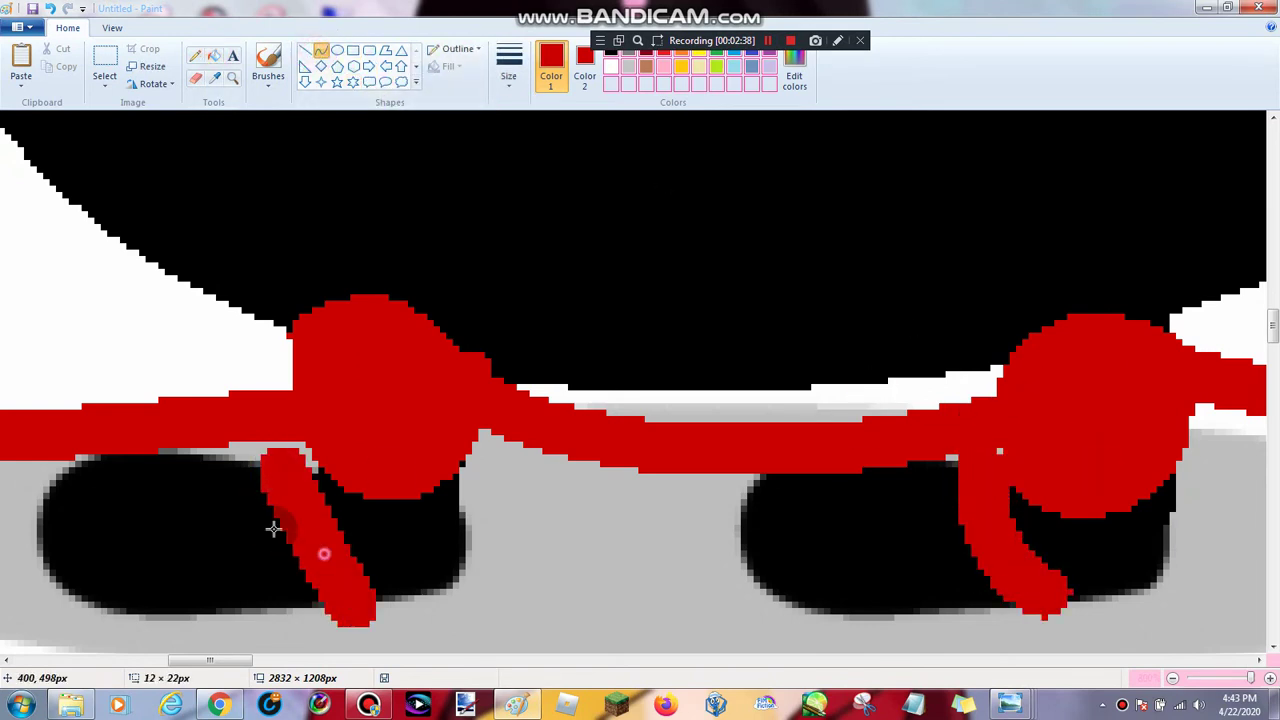
pyautogui.click(312, 585)
pyautogui.moveTo(344, 602); pyautogui.dragTo(333, 588)
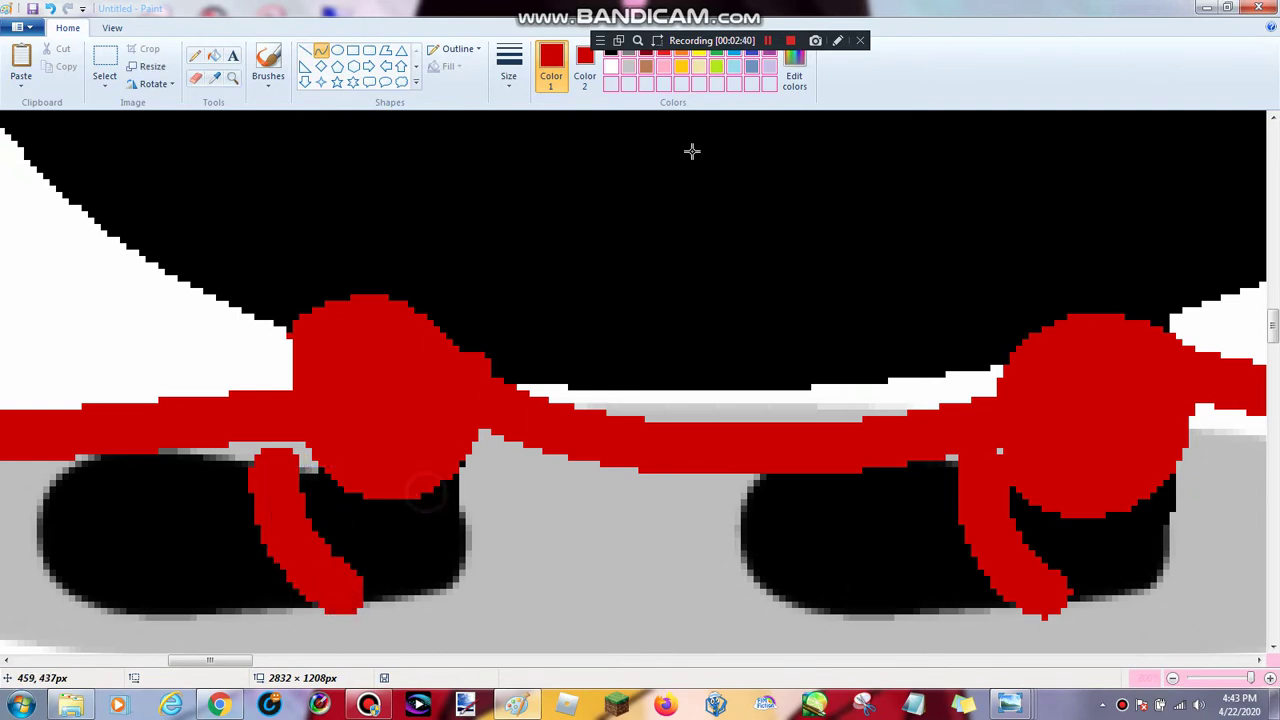
# Draw light gray claw marks with the Pencil at the toes of both of the large pig's feet
pyautogui.moveTo(702, 42); pyautogui.dragTo(701, 11)
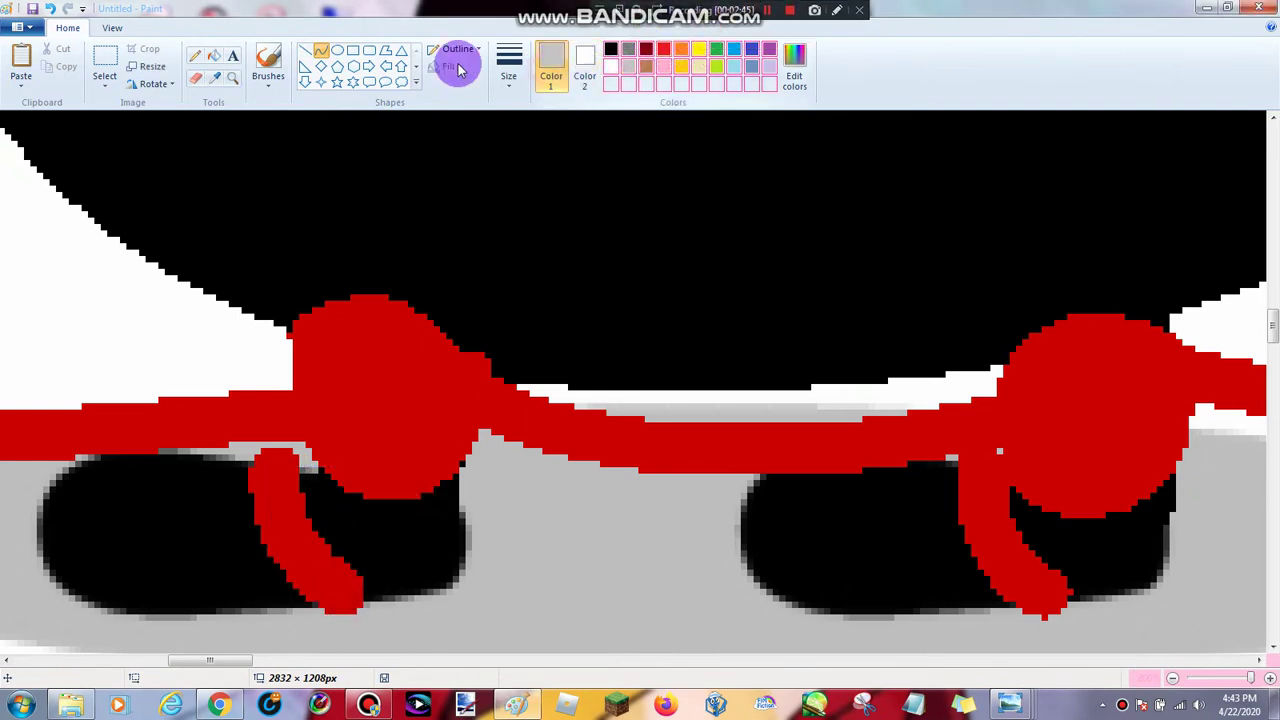
pyautogui.click(198, 56)
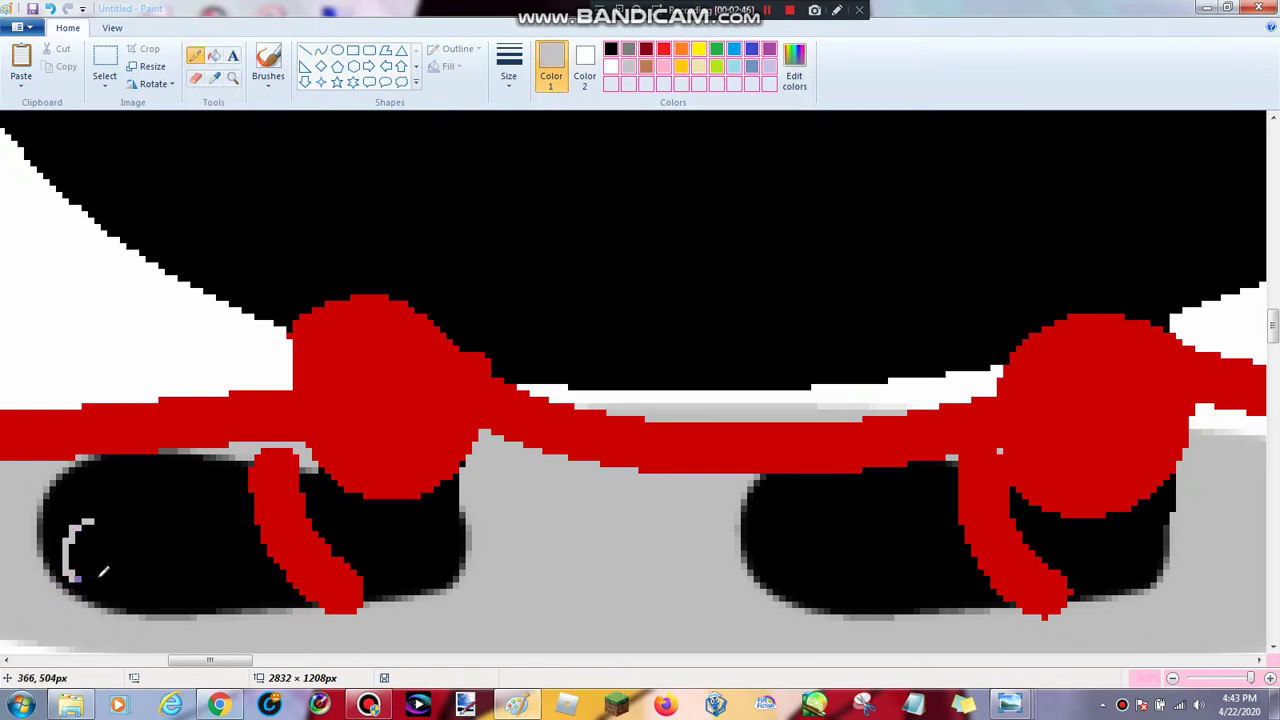
pyautogui.click(530, 88)
pyautogui.click(529, 199)
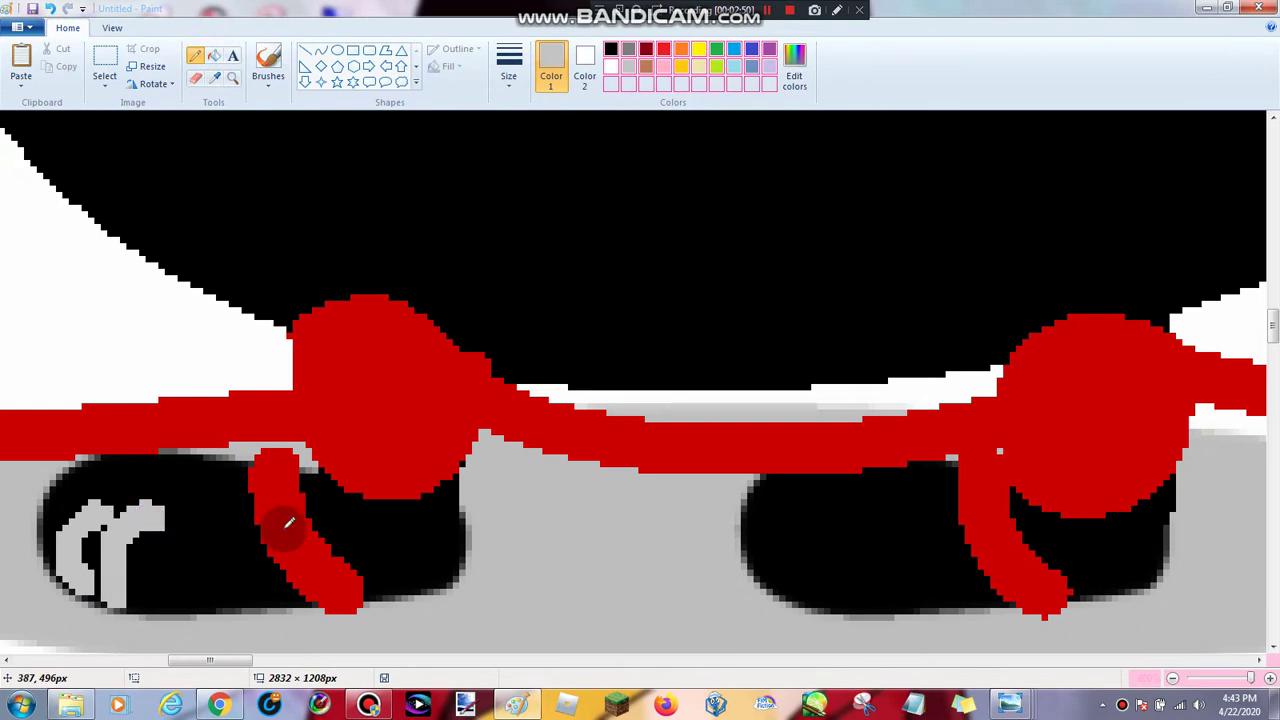
pyautogui.moveTo(232, 663)
pyautogui.mouseDown()
pyautogui.moveTo(291, 591)
pyautogui.moveTo(306, 657)
pyautogui.moveTo(255, 663)
pyautogui.mouseUp()
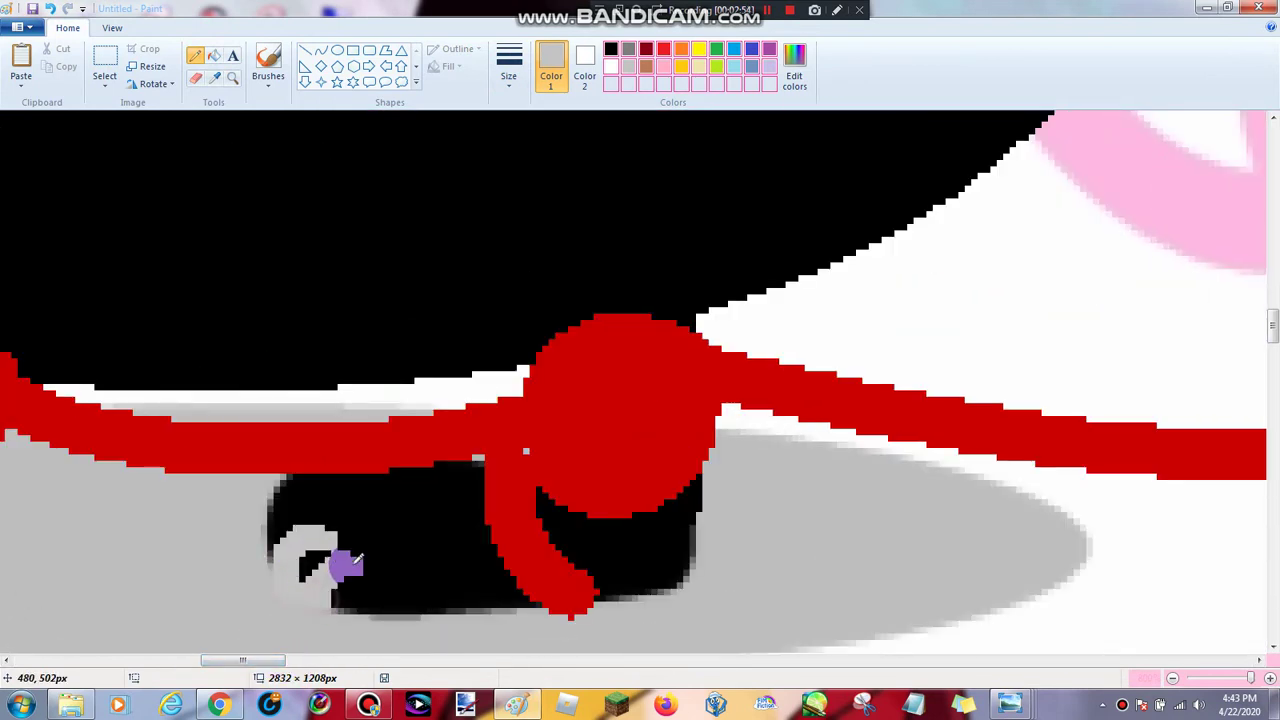
# Sample the dark brown-red of the shading marks on the reference pig's knots as Color 1
pyautogui.click(230, 80)
pyautogui.rightClick(383, 246)
pyautogui.rightClick(386, 249)
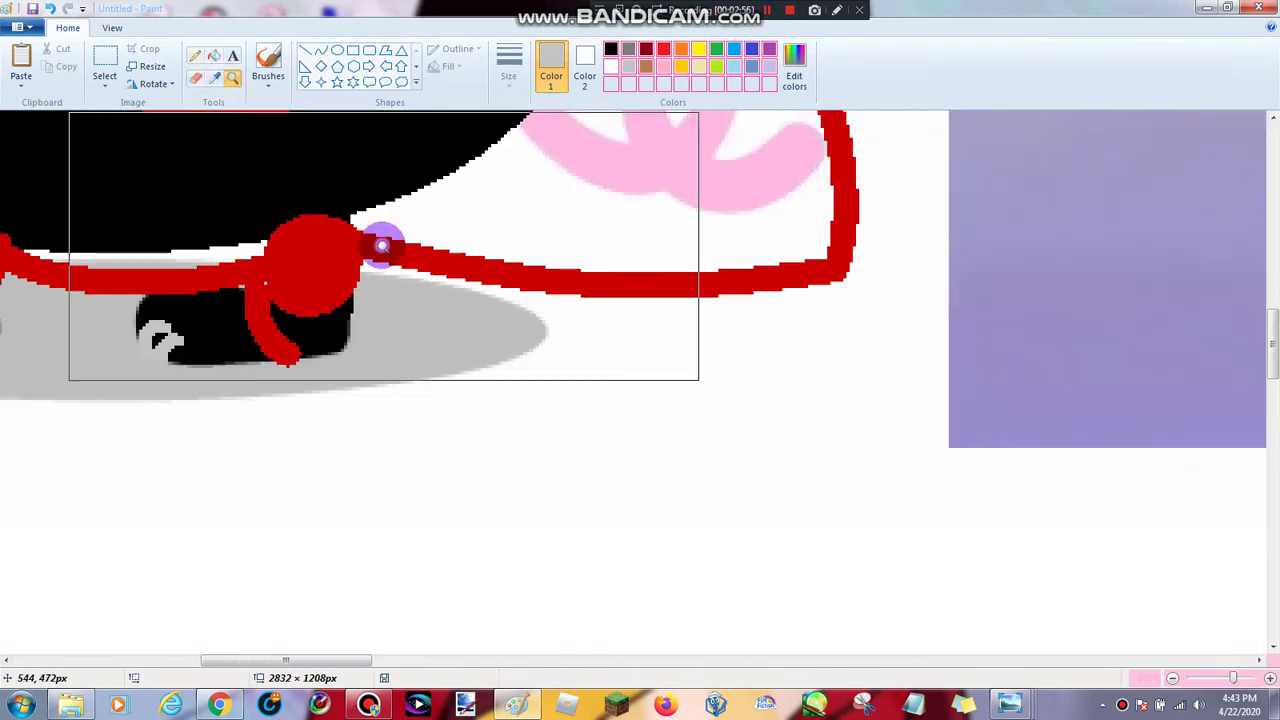
pyautogui.rightClick(380, 243)
pyautogui.rightClick(380, 243)
pyautogui.click(554, 267)
pyautogui.click(755, 500)
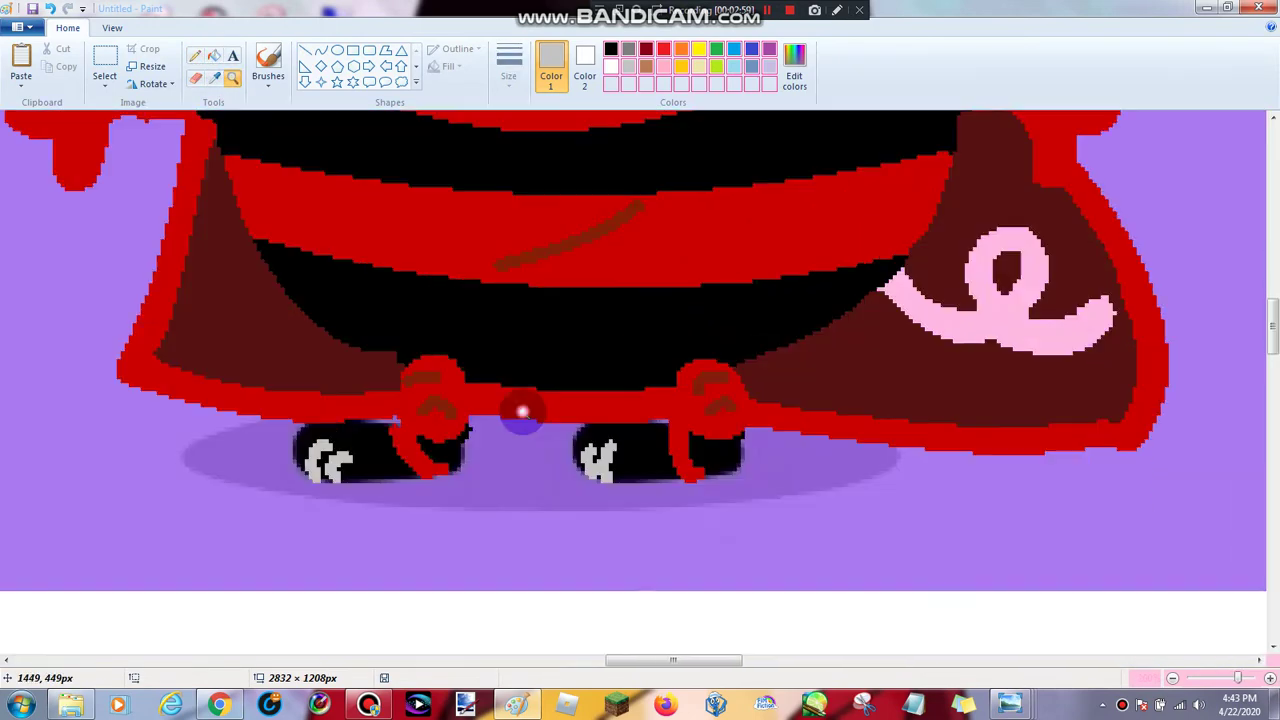
pyautogui.click(520, 410)
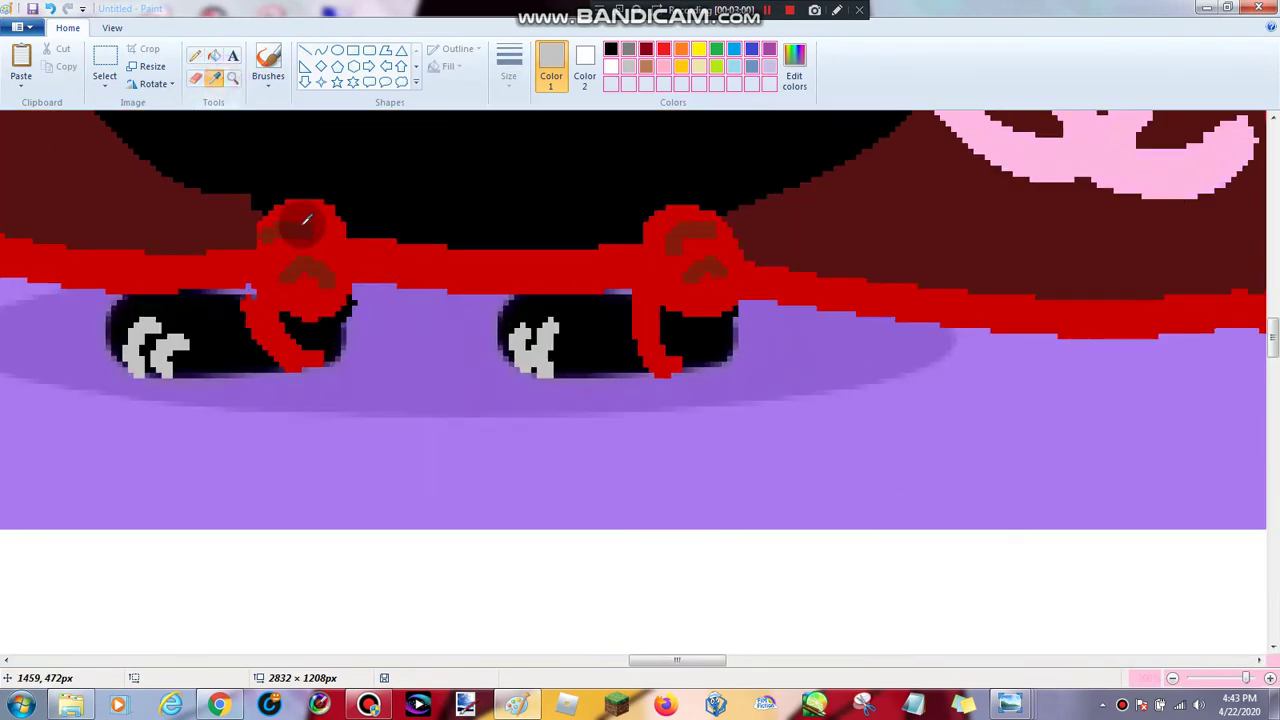
pyautogui.click(306, 218)
# Sample the knot's red and cover the stray gray pixel between the right foot's strap and knot with the Pencil
pyautogui.rightClick(262, 169)
pyautogui.rightClick(262, 170)
pyautogui.rightClick(262, 172)
pyautogui.rightClick(263, 175)
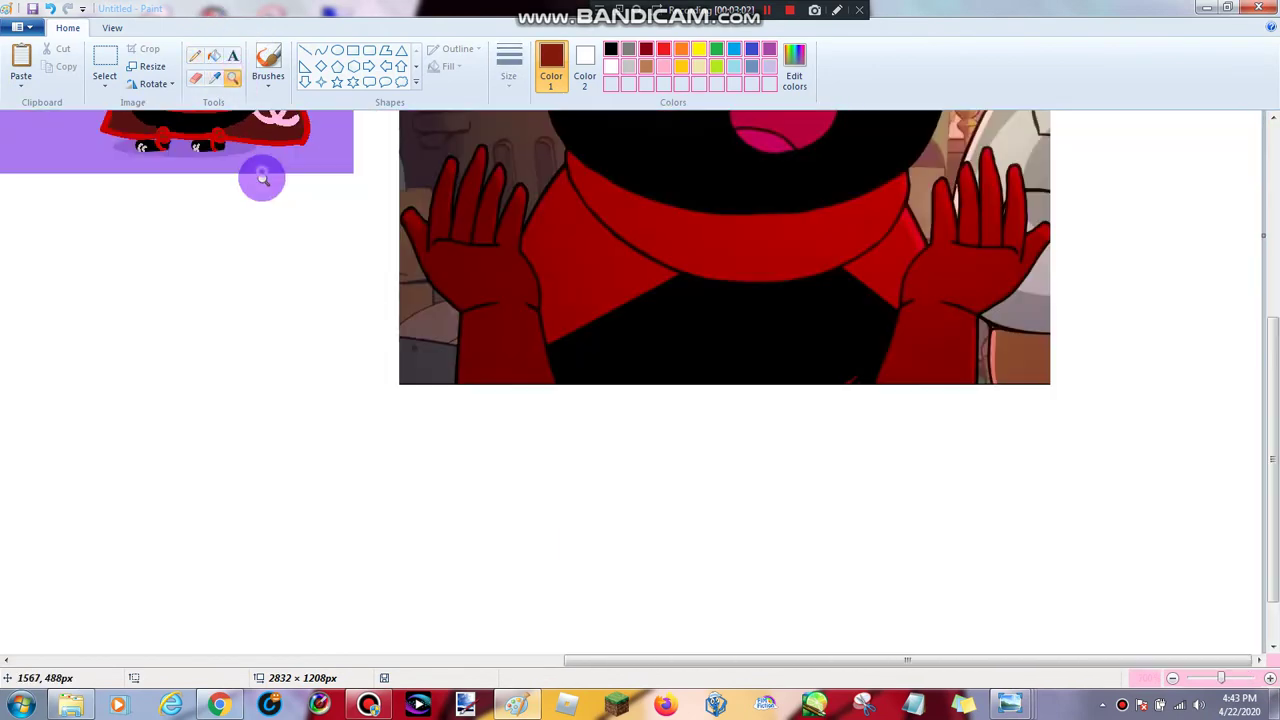
pyautogui.rightClick(263, 177)
pyautogui.click(229, 321)
pyautogui.click(470, 341)
pyautogui.click(483, 348)
pyautogui.click(483, 348)
pyautogui.click(457, 354)
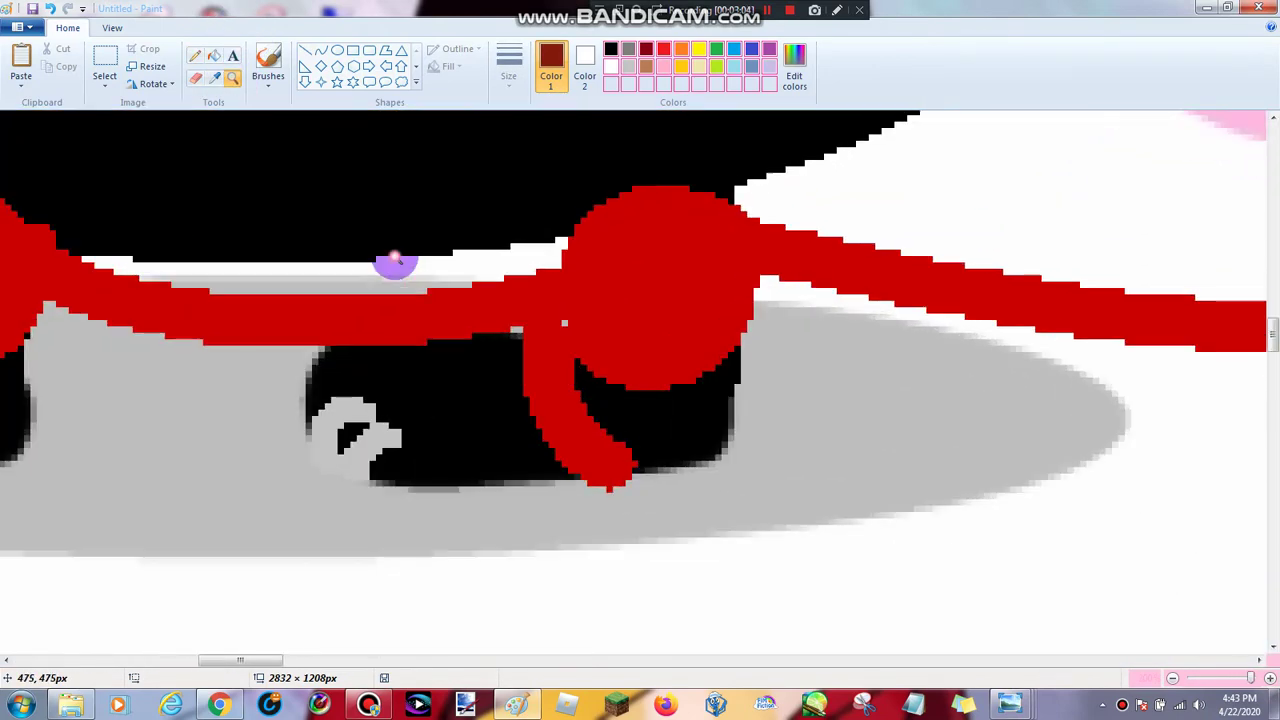
pyautogui.click(218, 85)
# Sample the dark maroon of the small reference pig's cape as Color 1
pyautogui.click(232, 77)
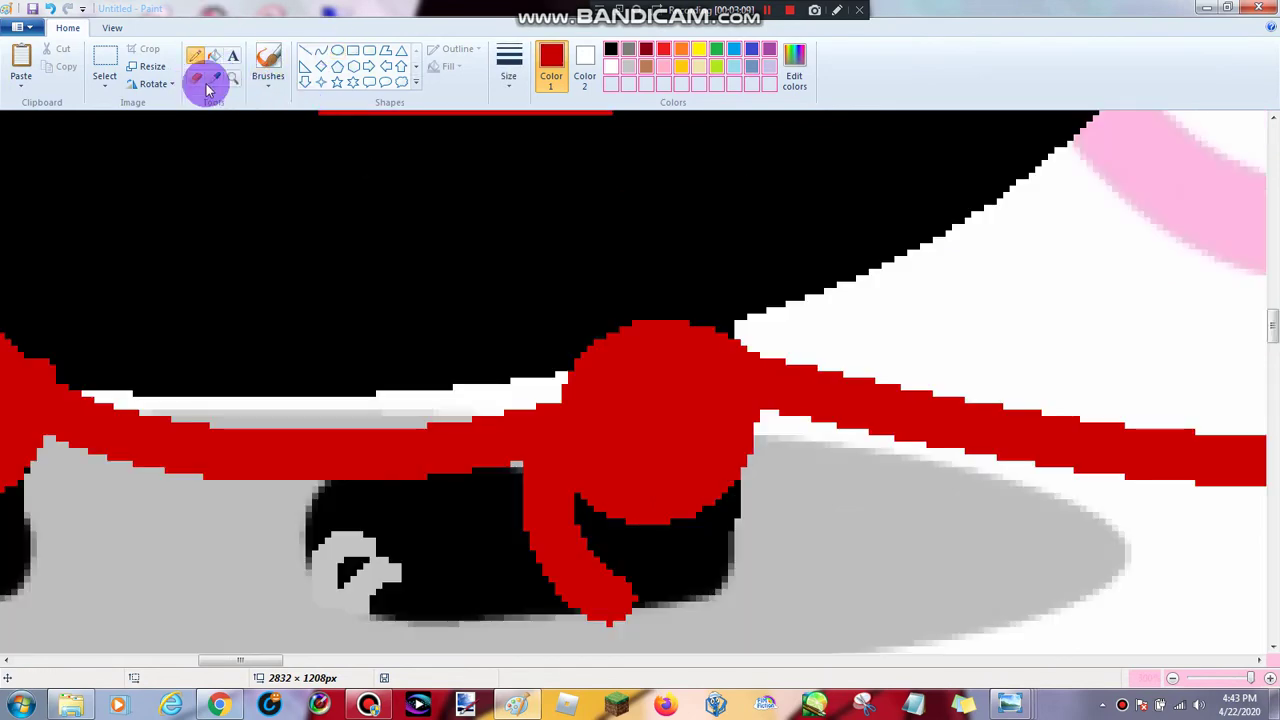
pyautogui.rightClick(363, 180)
pyautogui.rightClick(370, 177)
pyautogui.rightClick(371, 177)
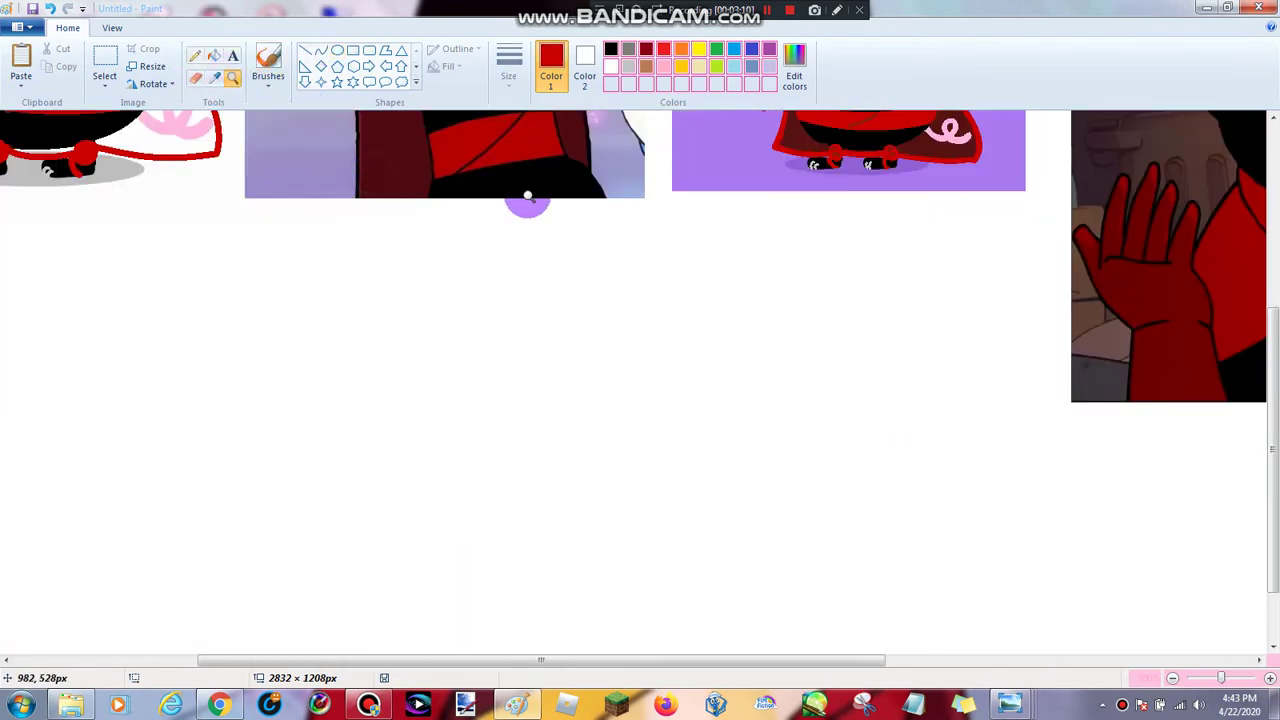
pyautogui.click(618, 200)
pyautogui.click(696, 204)
pyautogui.click(808, 250)
pyautogui.click(556, 312)
pyautogui.click(562, 381)
pyautogui.click(224, 86)
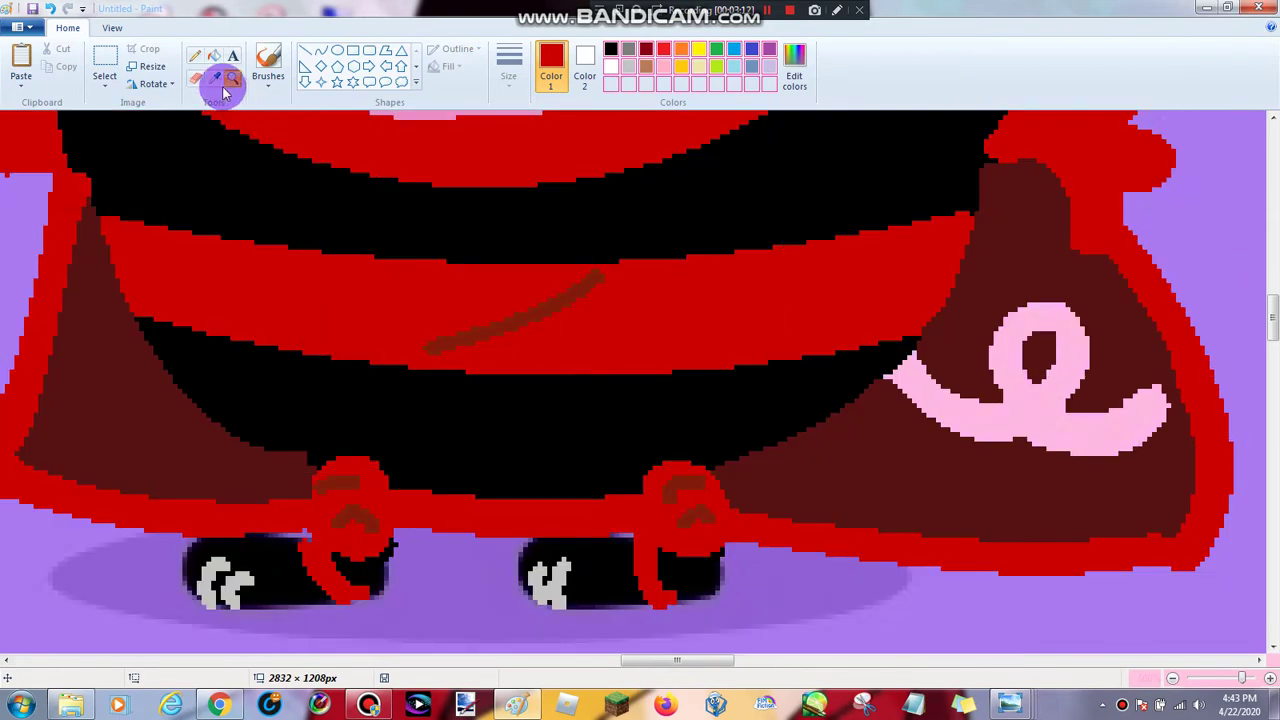
pyautogui.click(99, 365)
# Draw a thin maroon curve down the large pig's body edge from the arm past the belt, on the side opposite the tail
pyautogui.click(232, 77)
pyautogui.rightClick(309, 229)
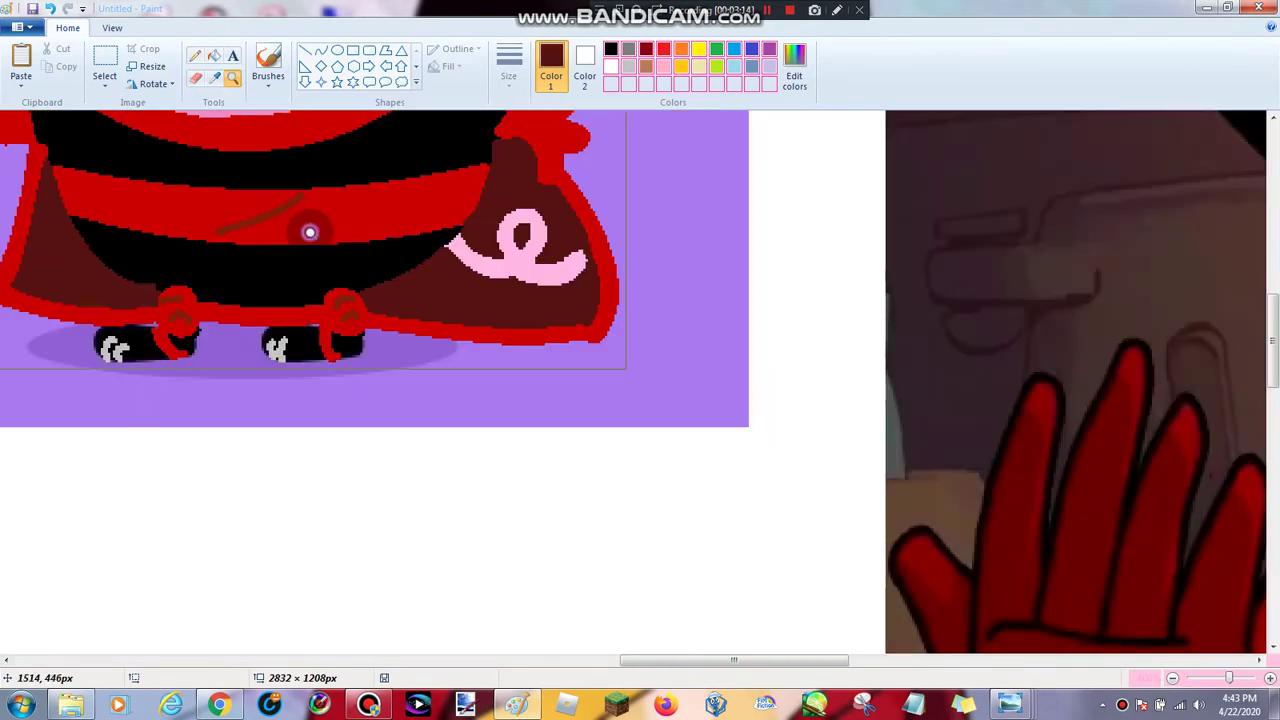
pyautogui.rightClick(310, 234)
pyautogui.rightClick(310, 234)
pyautogui.click(275, 248)
pyautogui.click(334, 284)
pyautogui.click(430, 368)
pyautogui.click(446, 380)
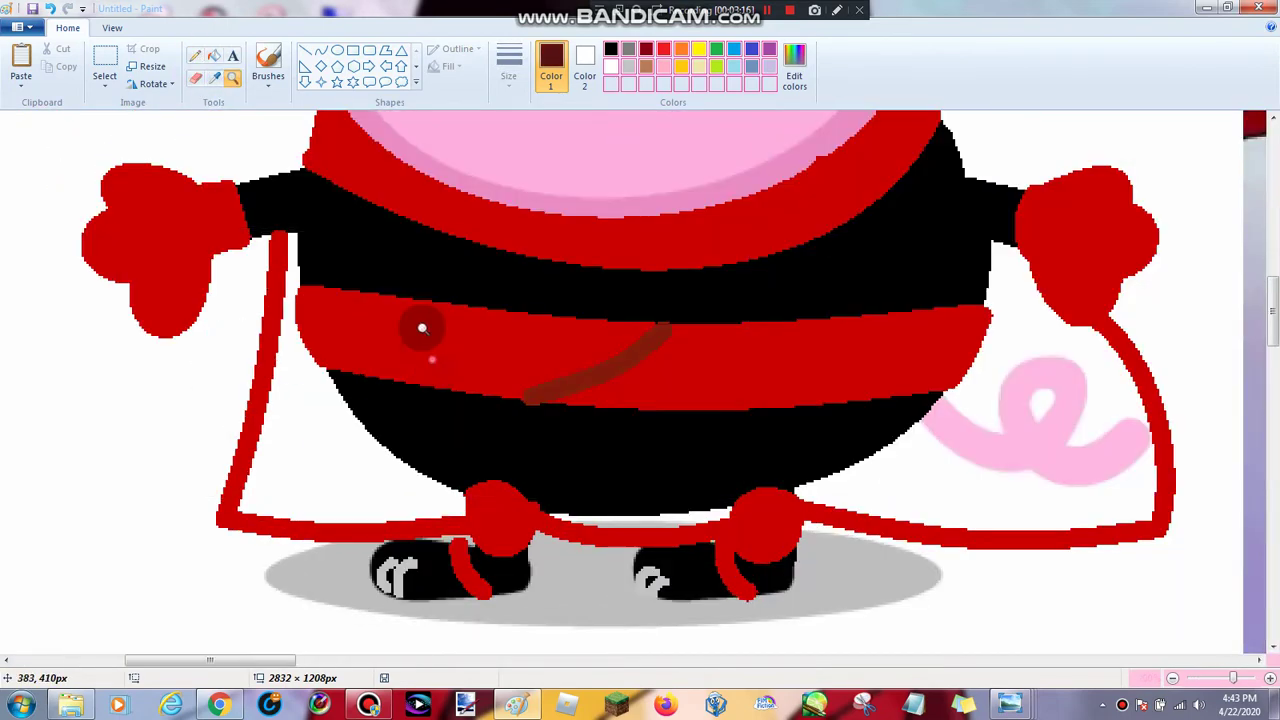
pyautogui.click(450, 338)
pyautogui.click(560, 362)
pyautogui.click(570, 362)
pyautogui.click(335, 88)
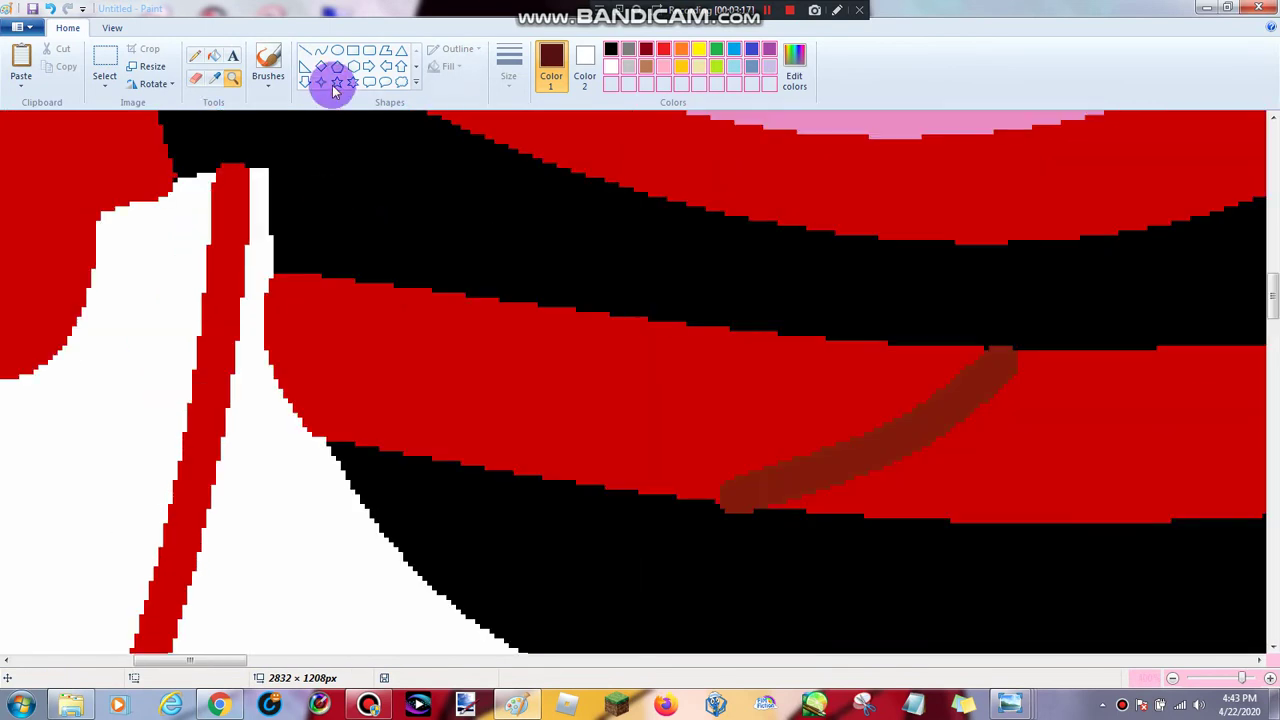
pyautogui.click(508, 65)
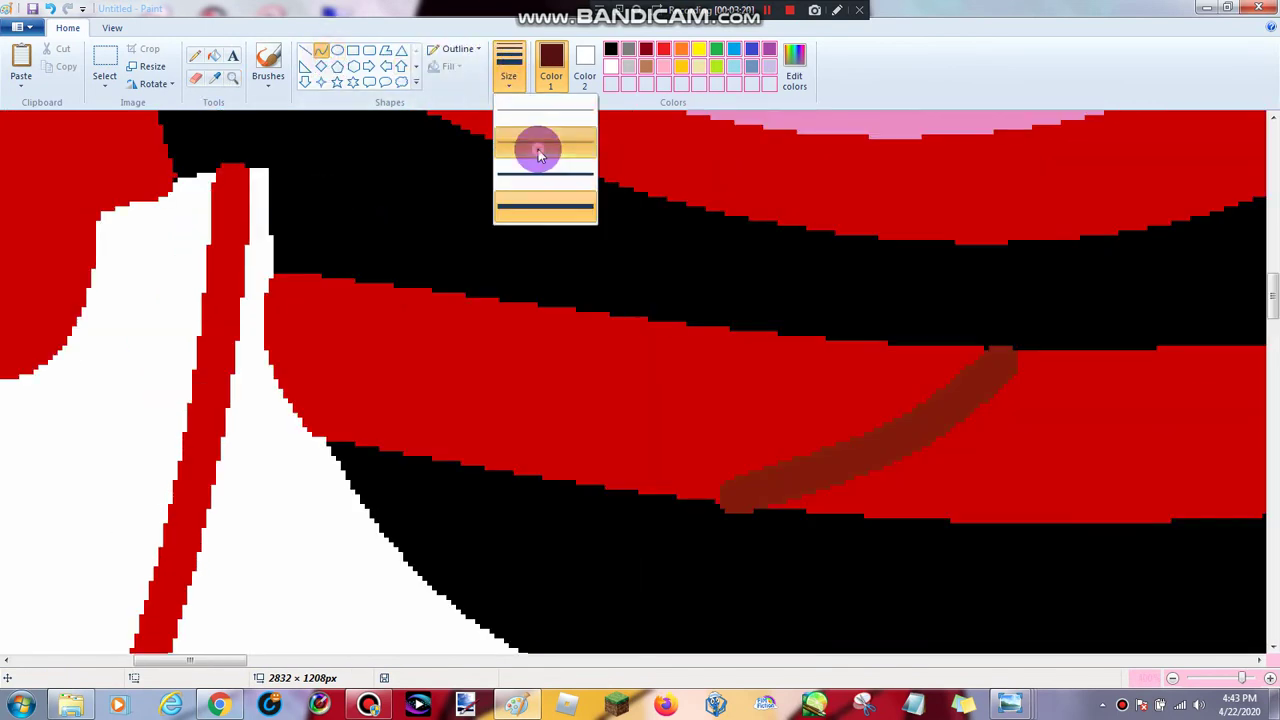
pyautogui.click(538, 149)
pyautogui.moveTo(262, 170); pyautogui.dragTo(332, 458)
pyautogui.moveTo(308, 392); pyautogui.dragTo(268, 414)
pyautogui.click(376, 252)
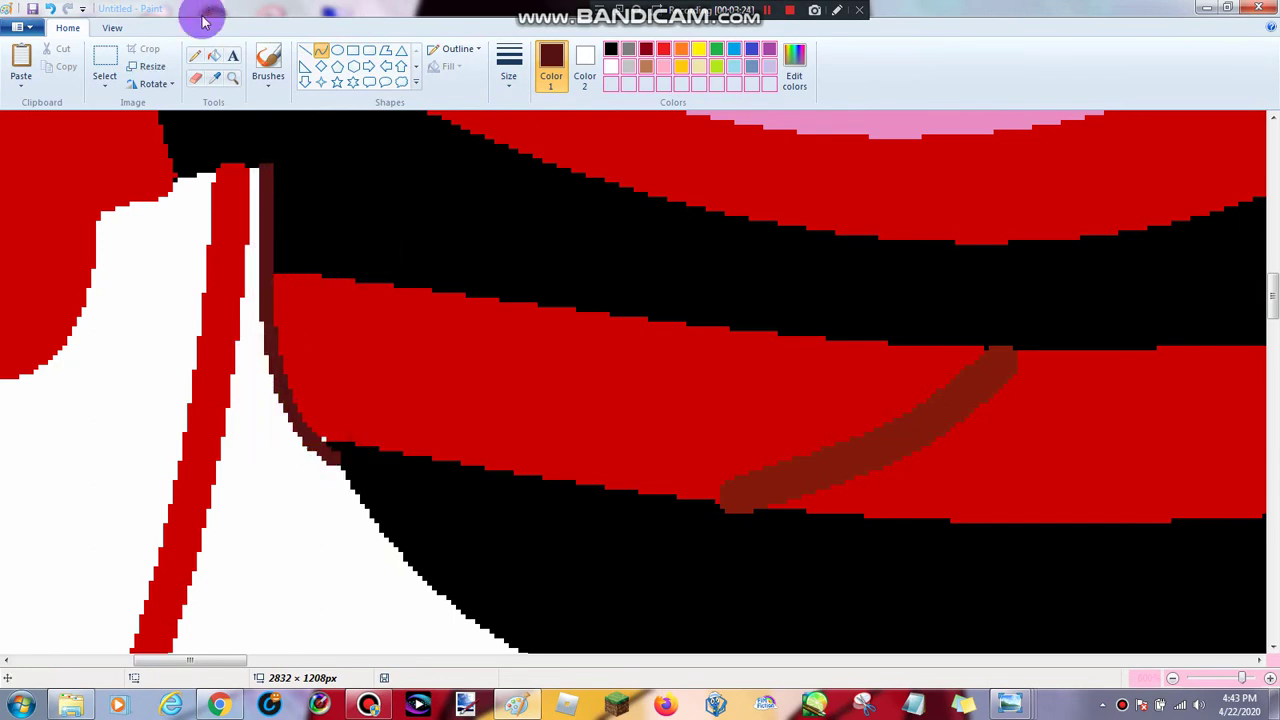
# Fill the cape panel opposite the large pig's tail with maroon, including the small white gaps under the arm
pyautogui.click(214, 56)
pyautogui.scroll(-3, 326, 425)
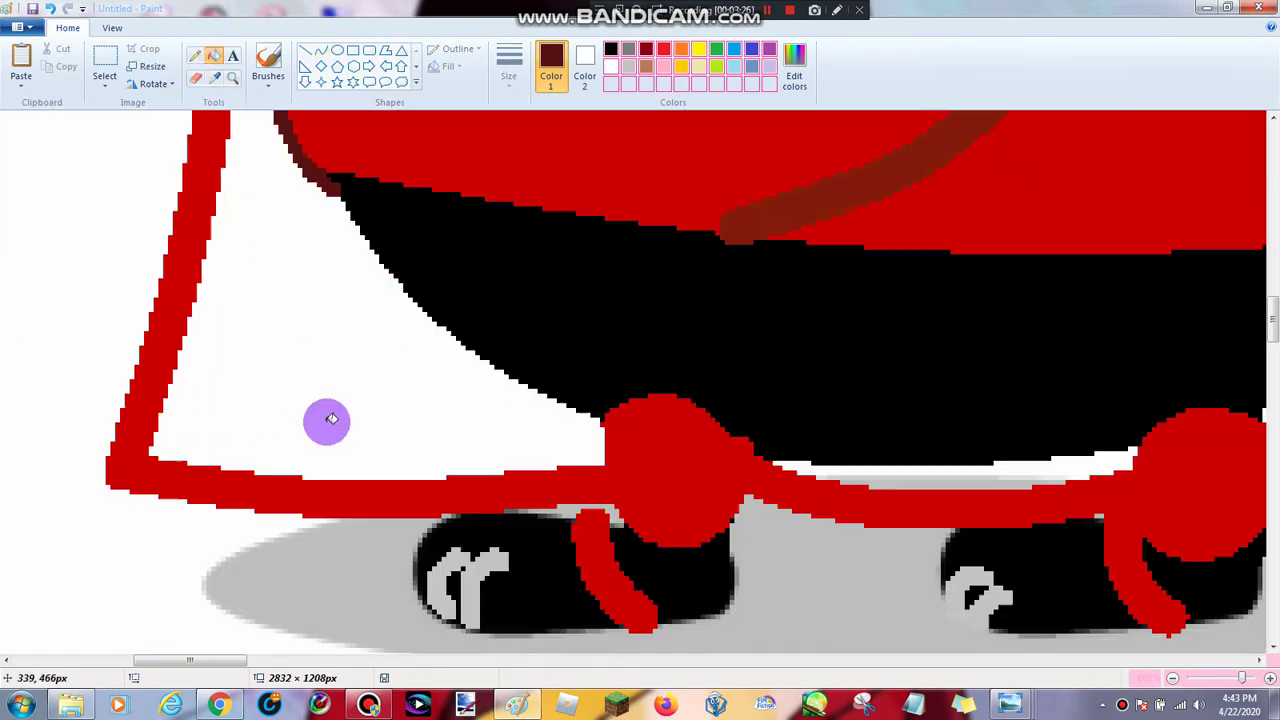
pyautogui.click(352, 373)
pyautogui.scroll(4, 314, 208)
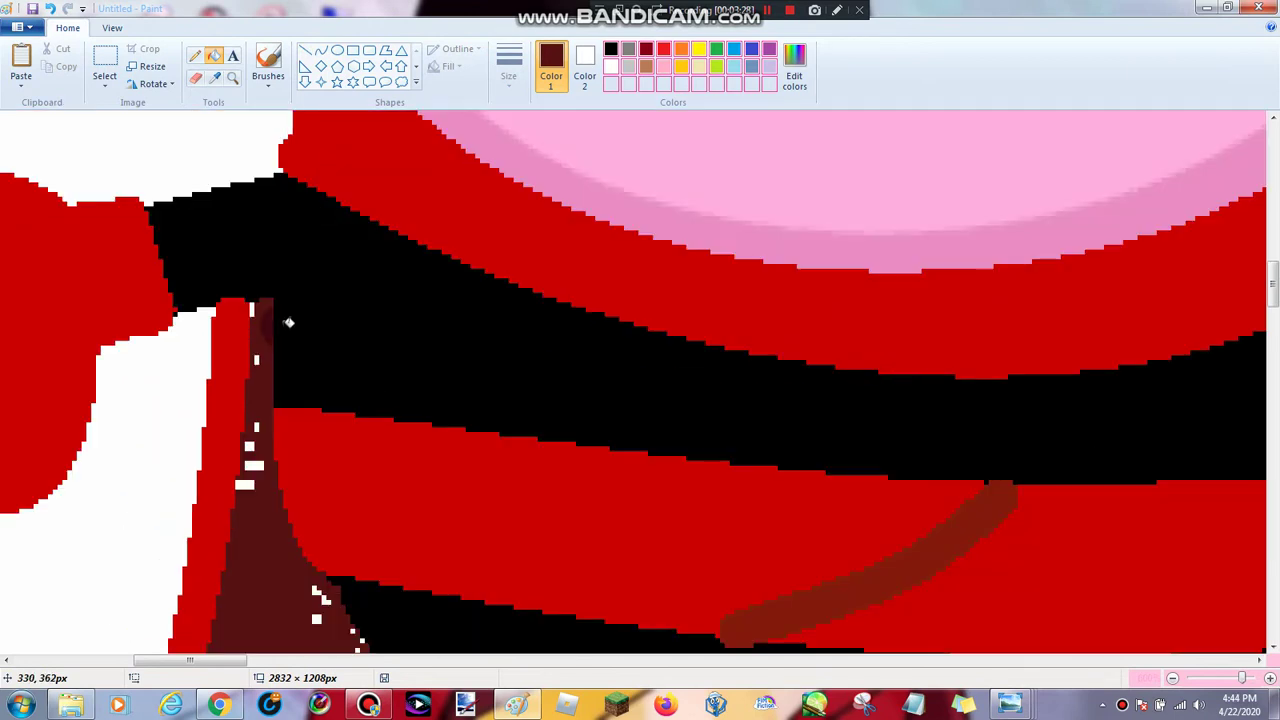
pyautogui.moveTo(252, 302); pyautogui.dragTo(257, 356)
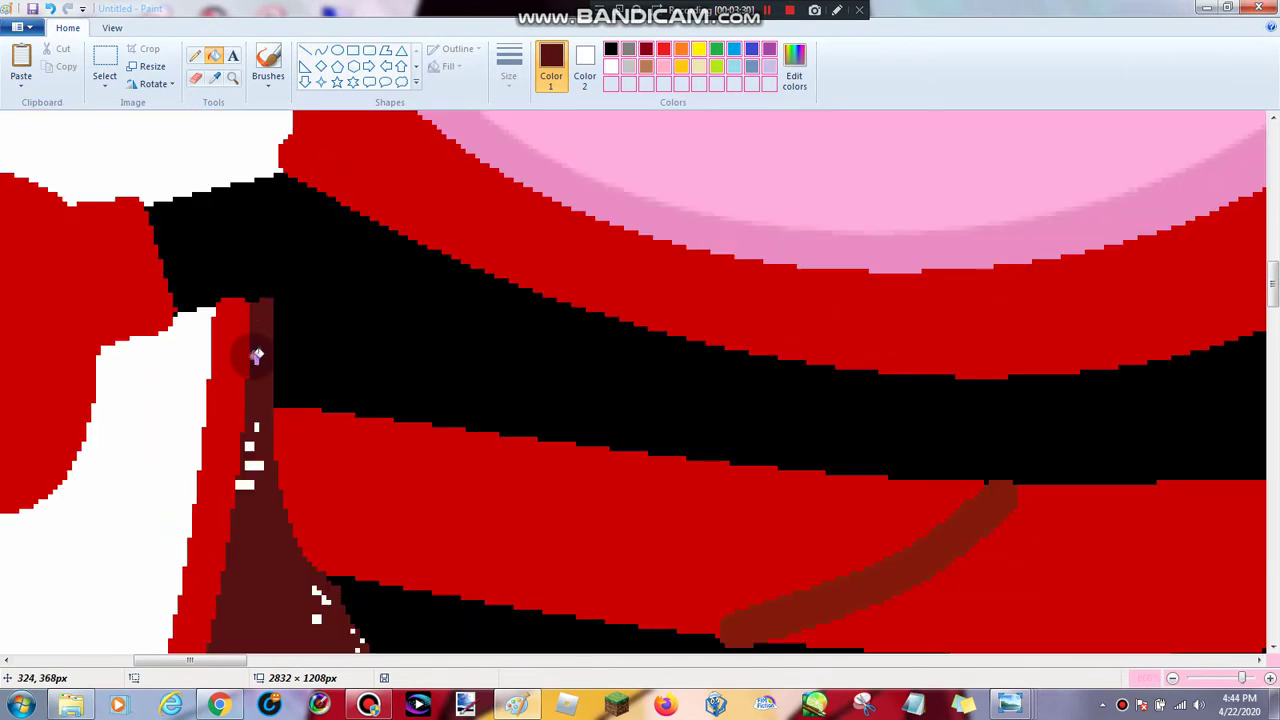
pyautogui.scroll(-1, 268, 356)
# Sample the maroon as Color 2 and cover the leftover white pixels along the cape panel's edges with a thicker Pencil
pyautogui.click(217, 81)
pyautogui.rightClick(258, 221)
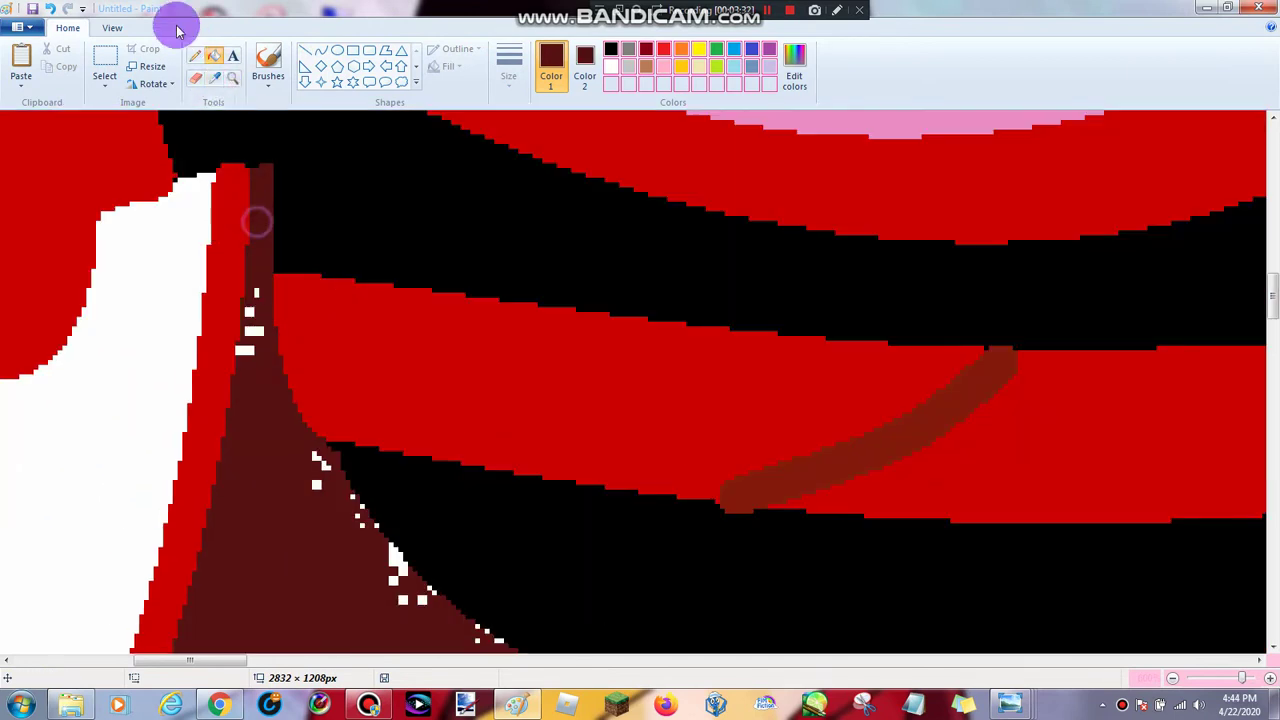
pyautogui.click(195, 56)
pyautogui.click(509, 65)
pyautogui.click(529, 195)
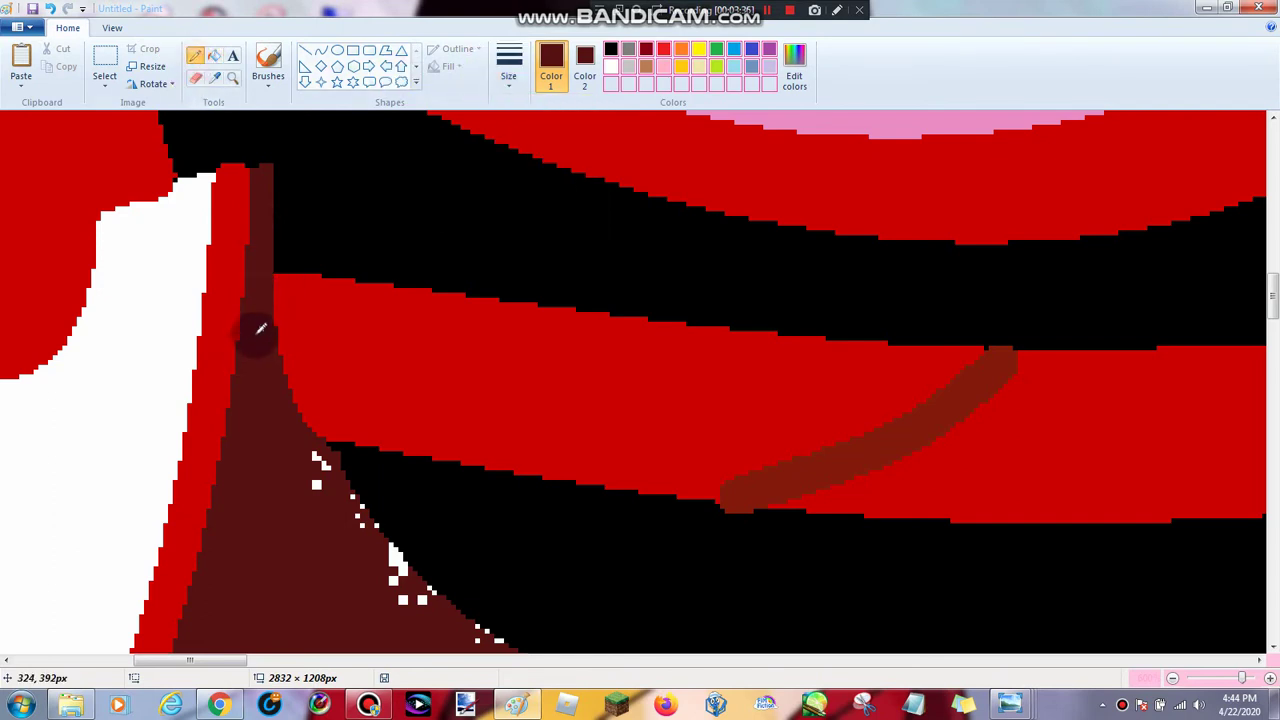
pyautogui.scroll(-3, 263, 277)
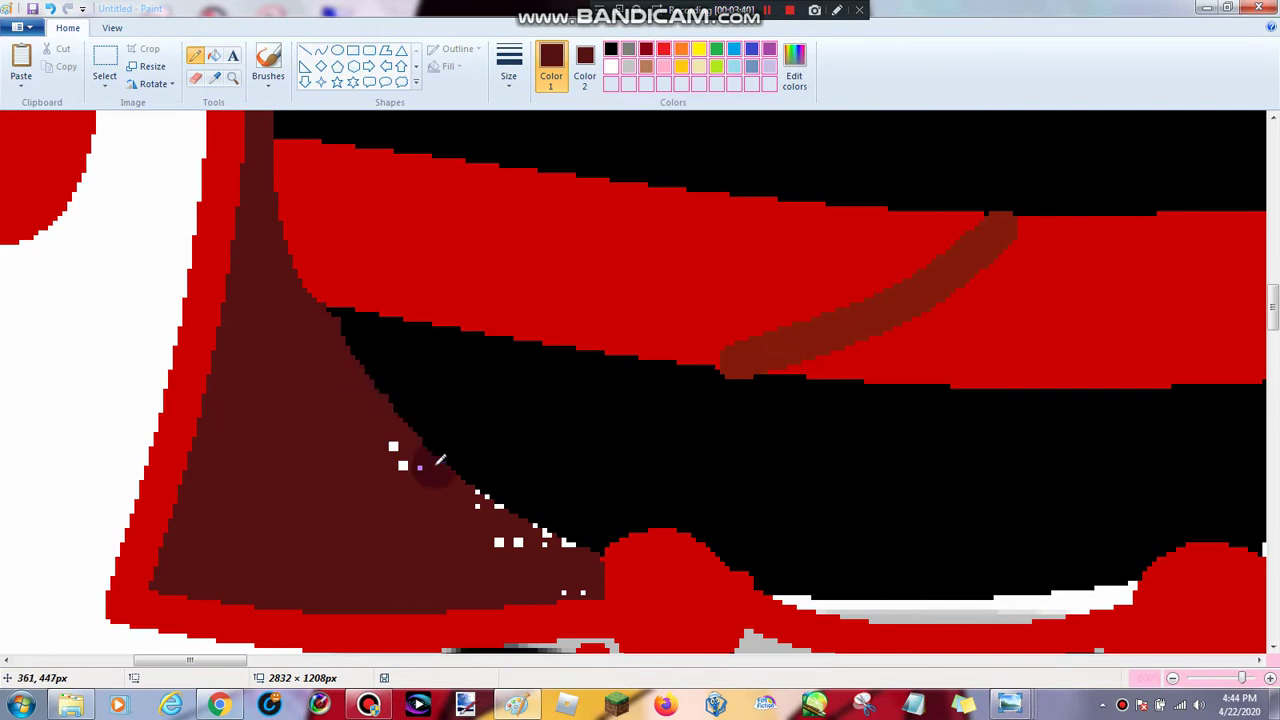
pyautogui.scroll(-3, 449, 470)
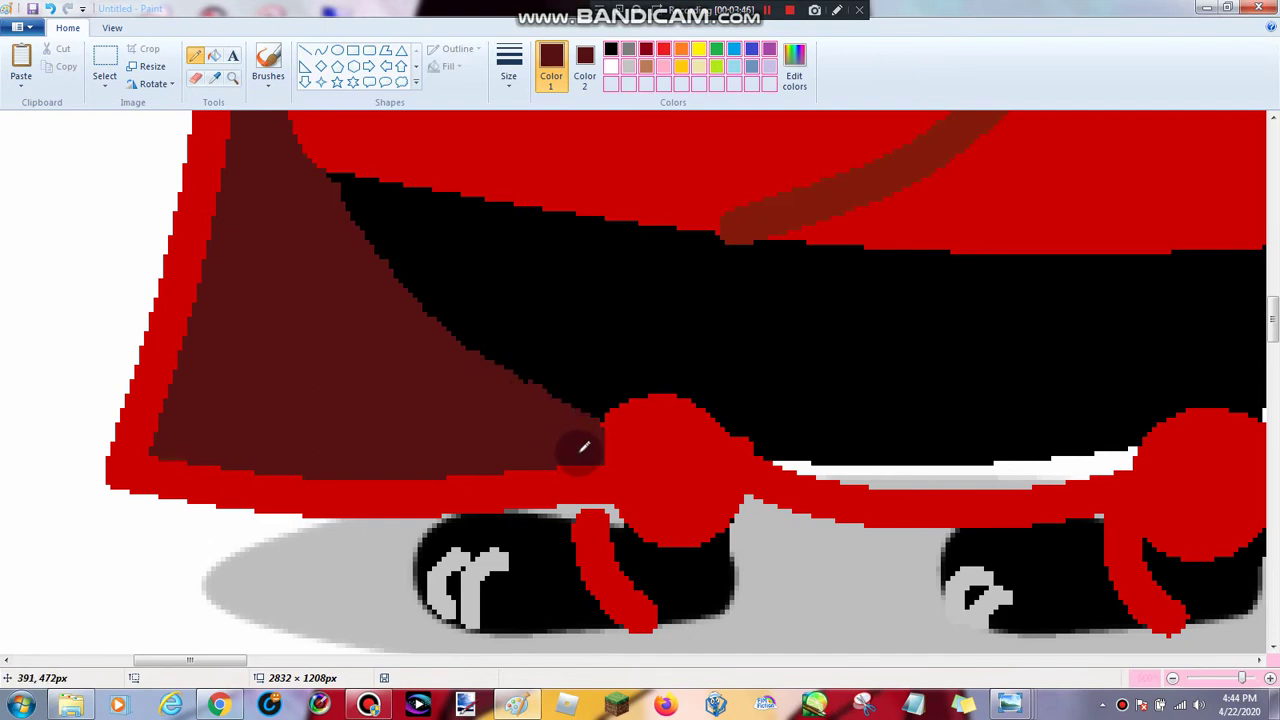
# Examine the unfilled strip between the two red knots under the large pig's belly
pyautogui.click(232, 78)
pyautogui.rightClick(428, 230)
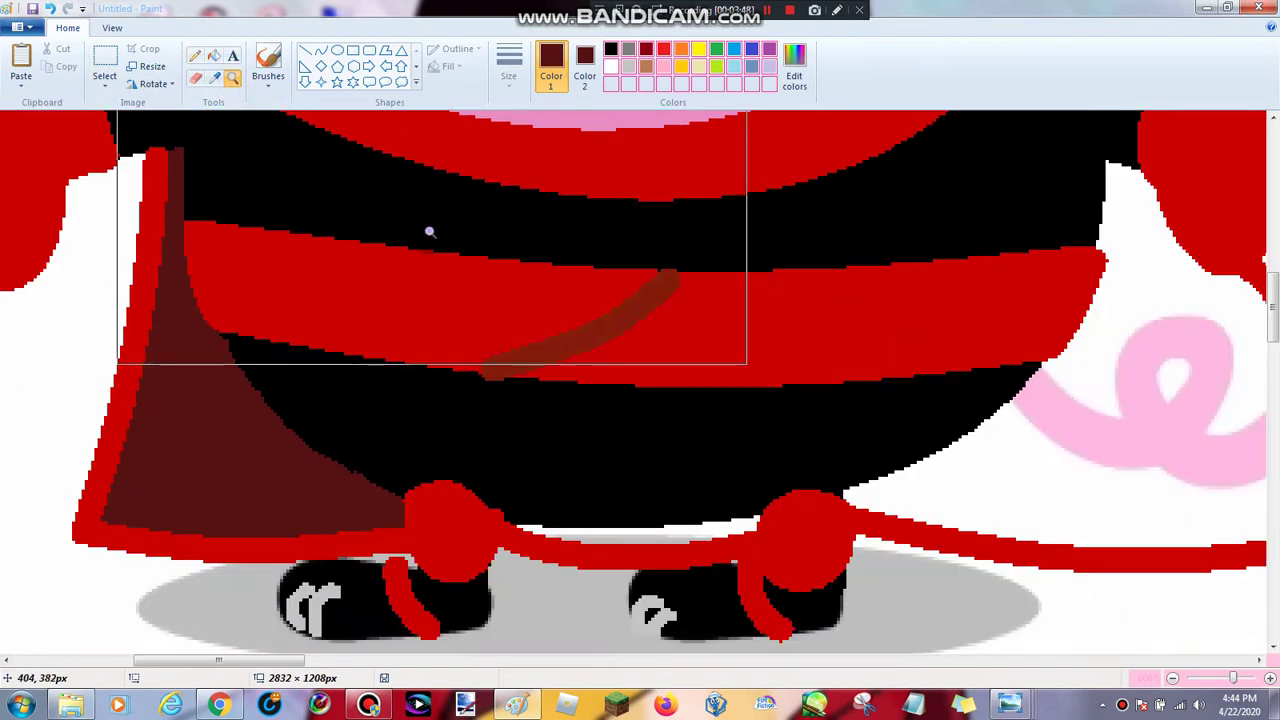
pyautogui.rightClick(429, 232)
pyautogui.click(437, 280)
pyautogui.click(415, 320)
pyautogui.click(388, 328)
pyautogui.click(366, 327)
pyautogui.click(362, 326)
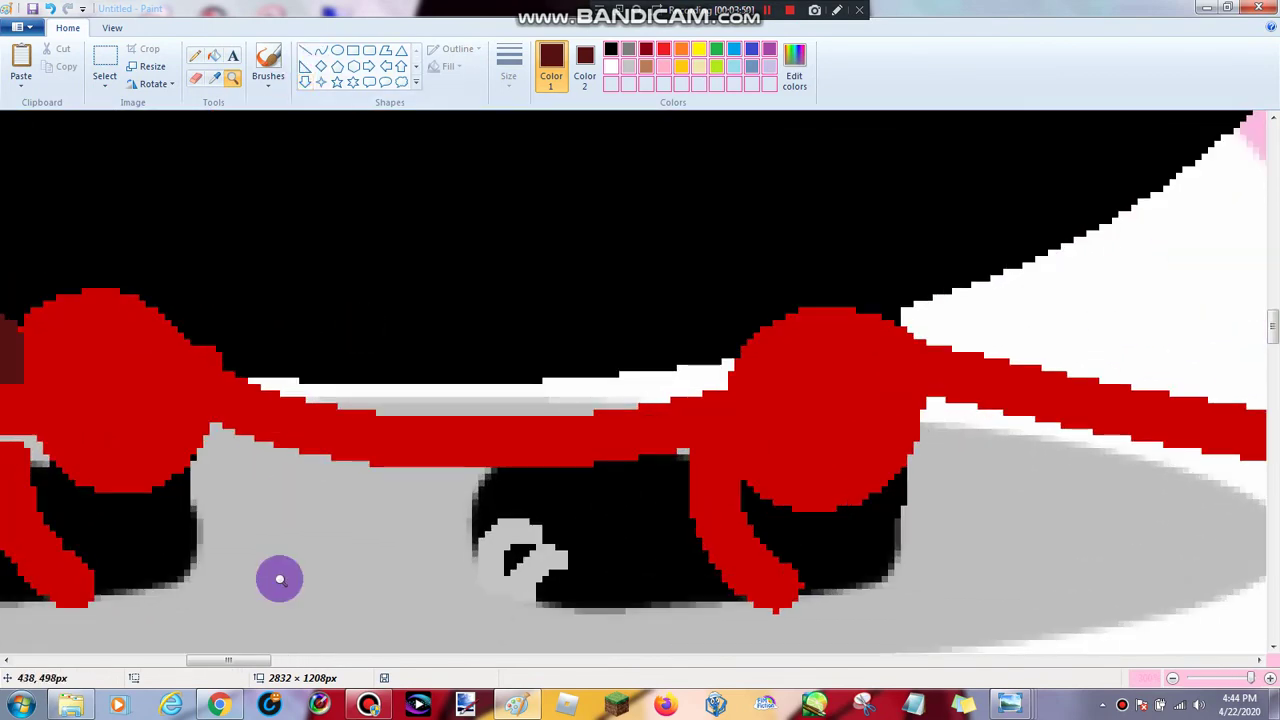
# Switch to Chrome, view the YouTube video "Recoloring Sonic to Rainbow Dash: Part 5 of 6" from its uploader's channel, and return to Paint
pyautogui.click(218, 703)
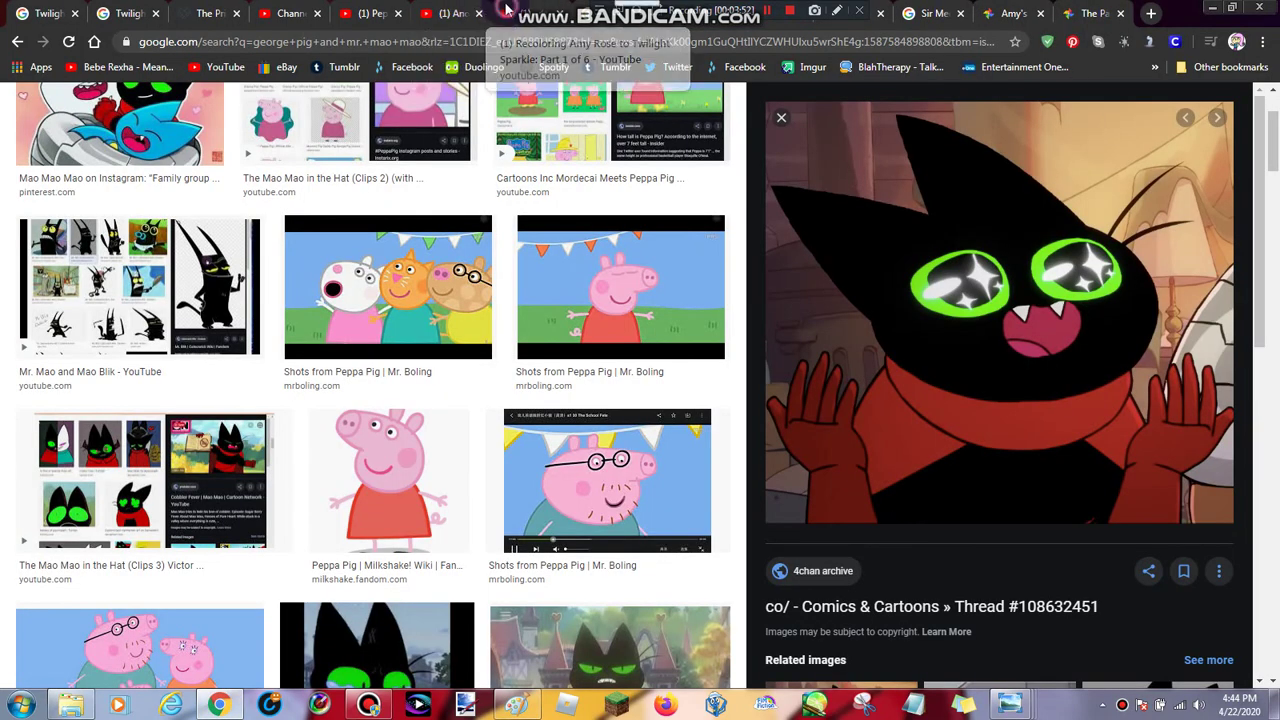
pyautogui.click(507, 12)
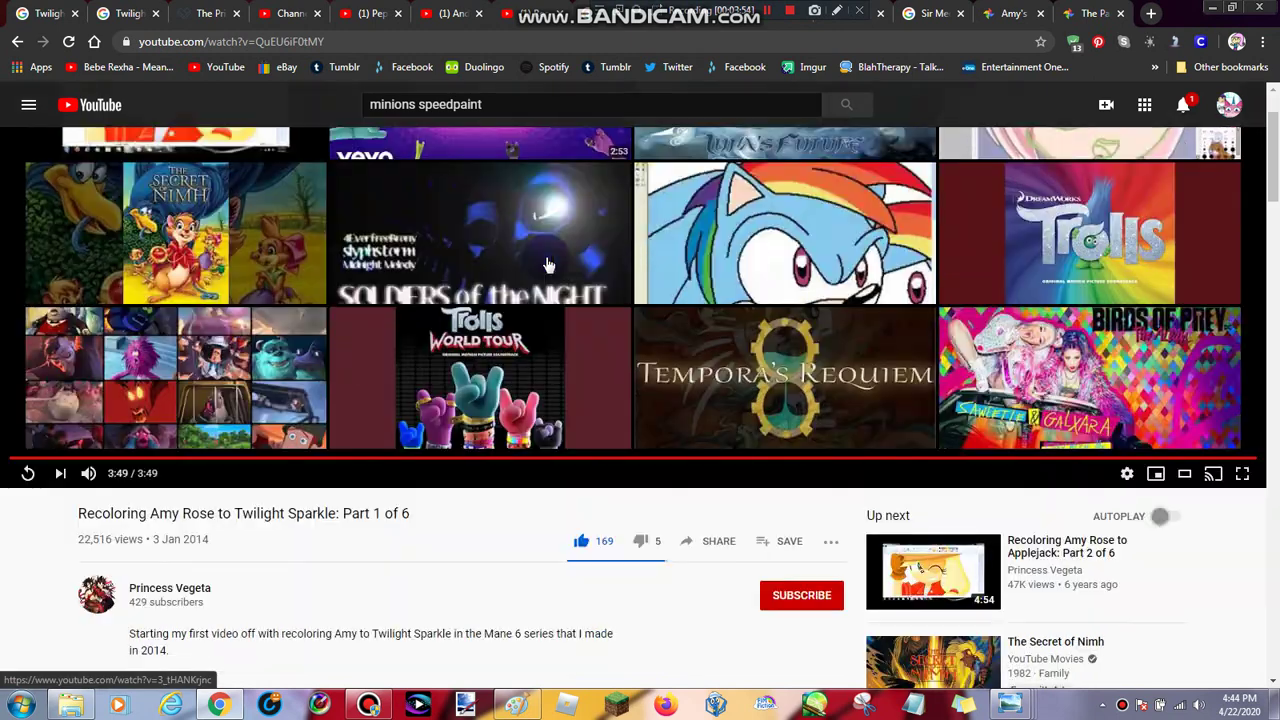
pyautogui.scroll(-1, 548, 265)
pyautogui.click(166, 468)
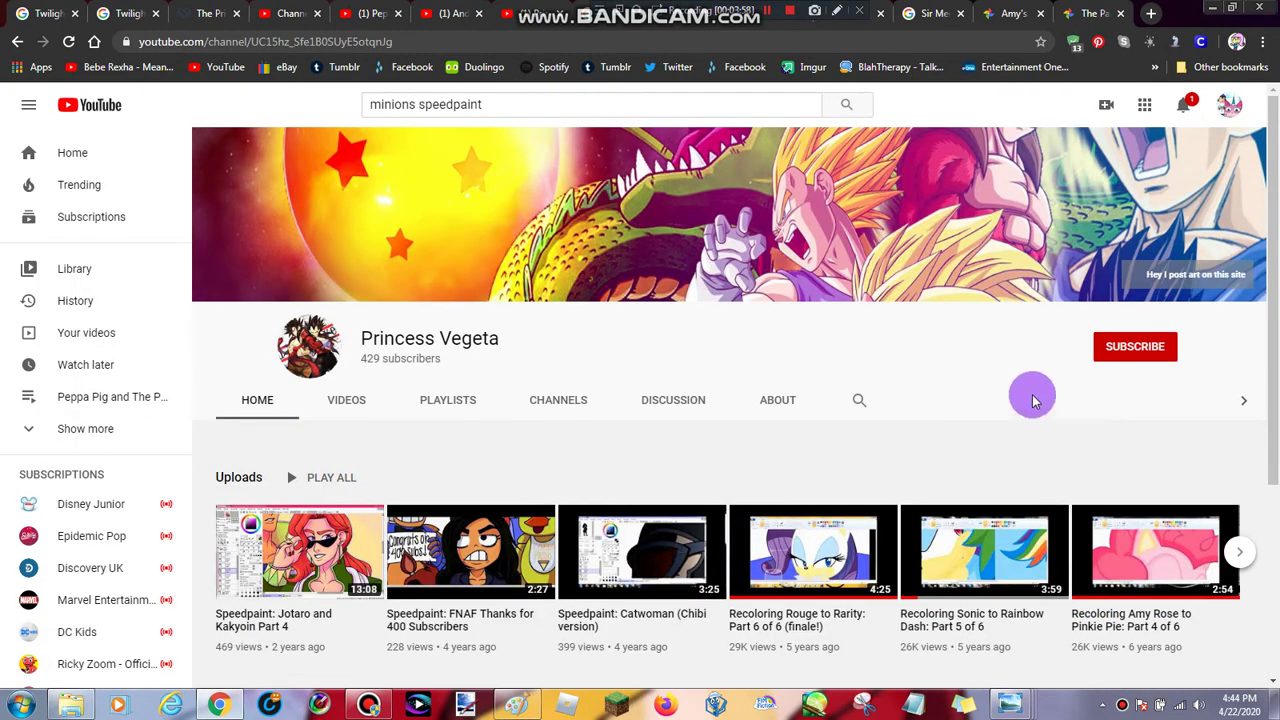
pyautogui.click(970, 545)
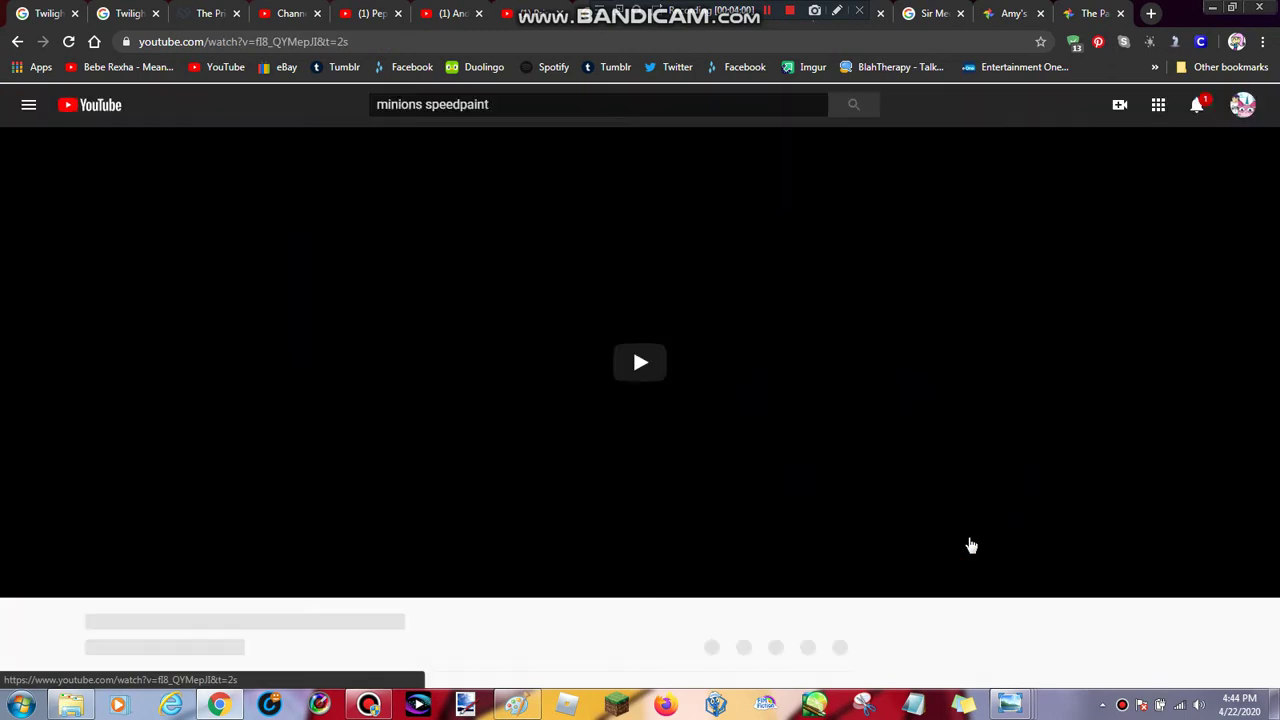
pyautogui.scroll(-3, 463, 494)
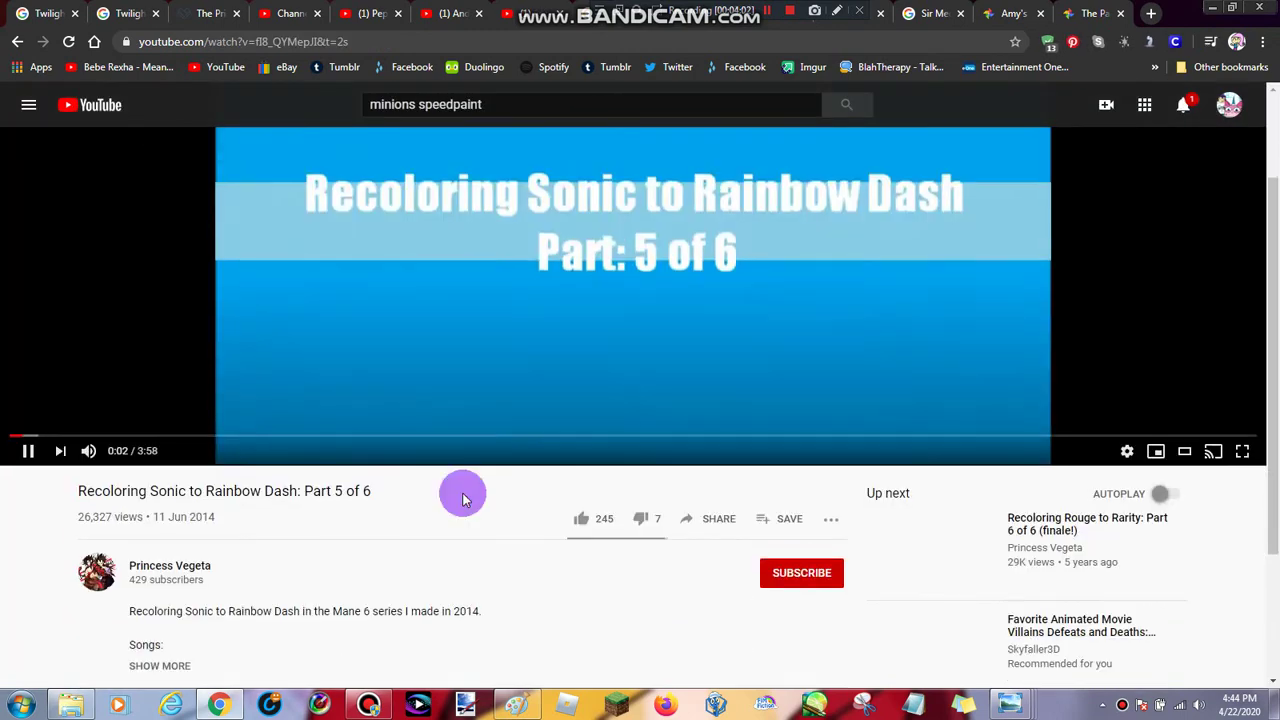
pyautogui.scroll(3, 170, 550)
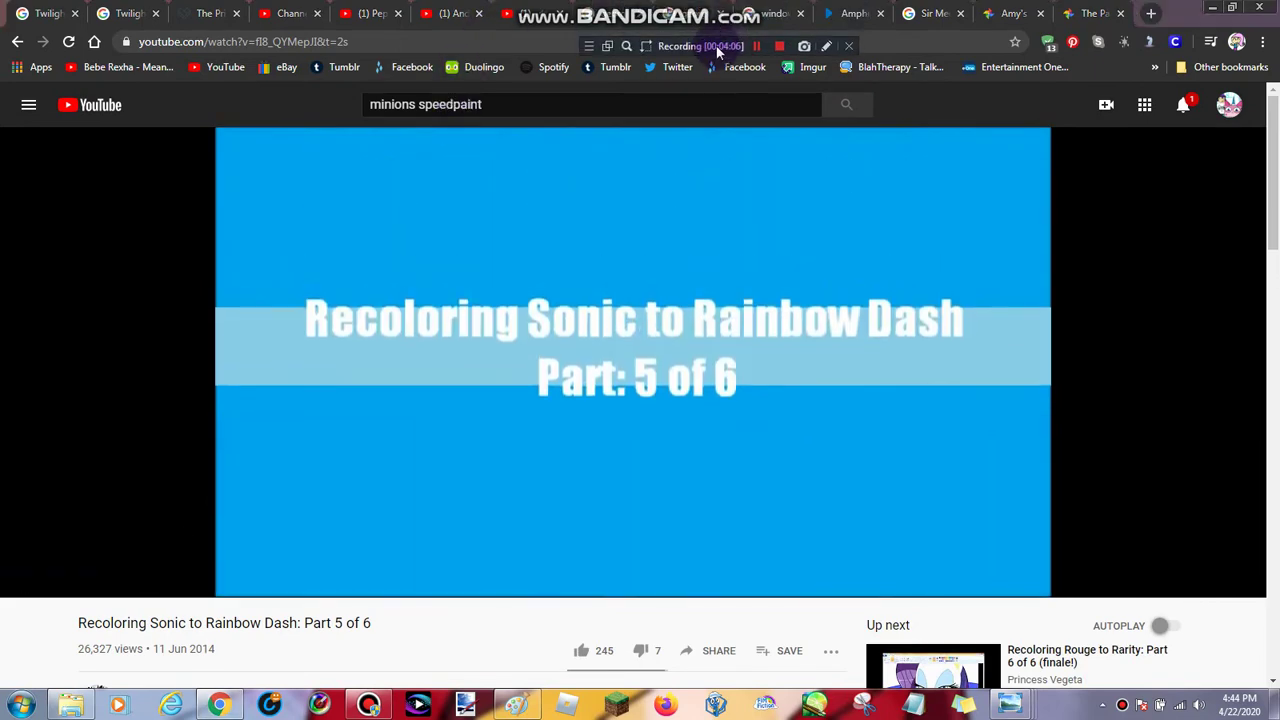
pyautogui.click(1088, 15)
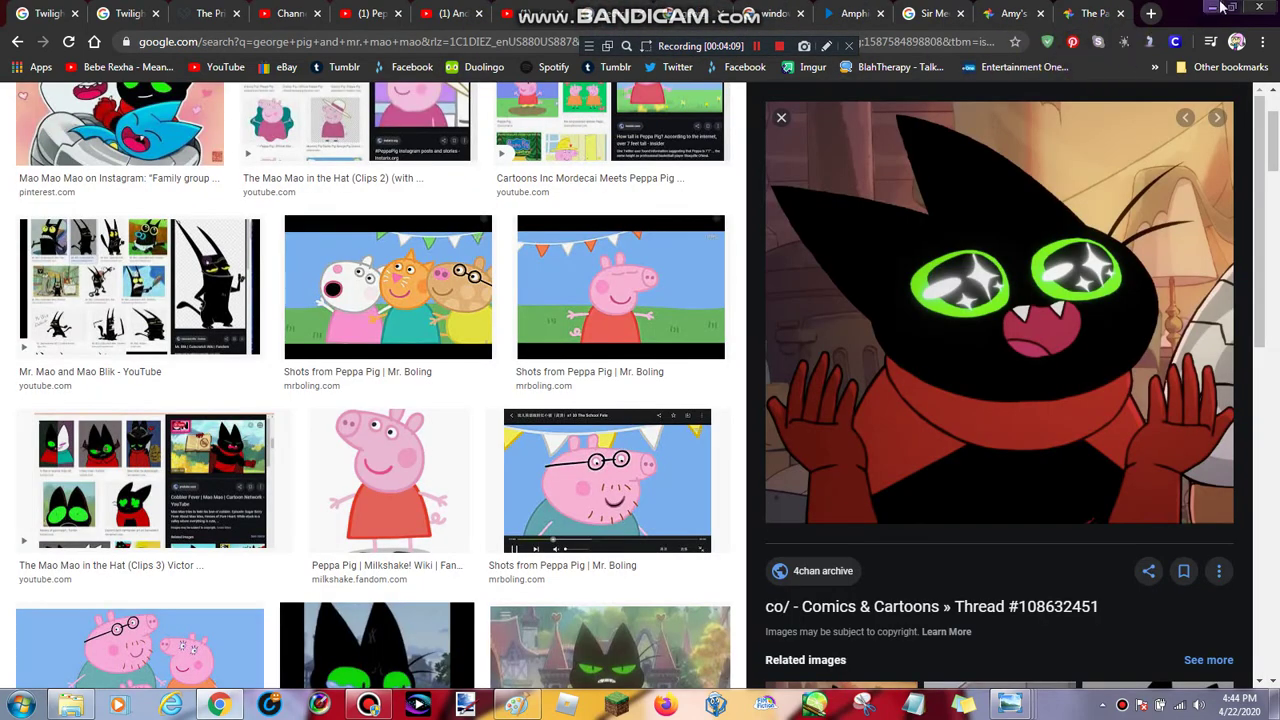
pyautogui.click(1218, 8)
# Draw a thin maroon curve along the belly's lower edge between the two knots and fill the strip beneath it with maroon
pyautogui.click(320, 52)
pyautogui.click(542, 80)
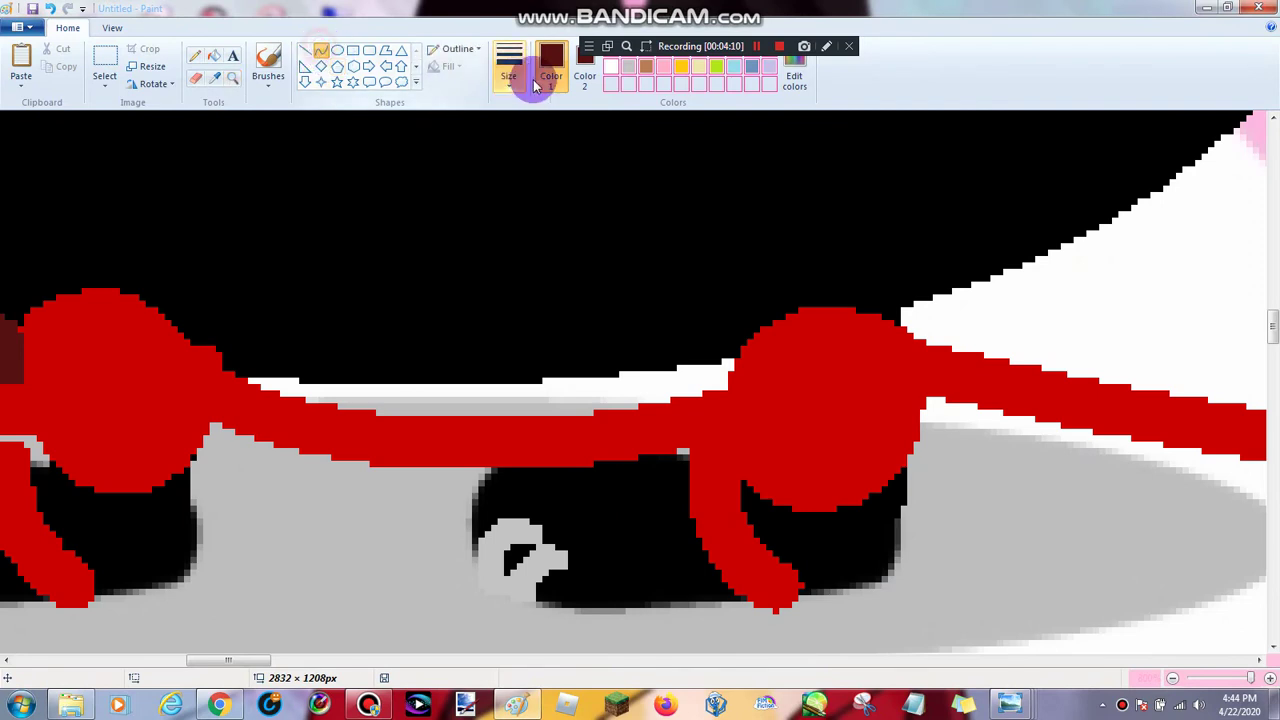
pyautogui.click(512, 80)
pyautogui.click(531, 149)
pyautogui.moveTo(218, 378); pyautogui.dragTo(669, 378)
pyautogui.click(214, 56)
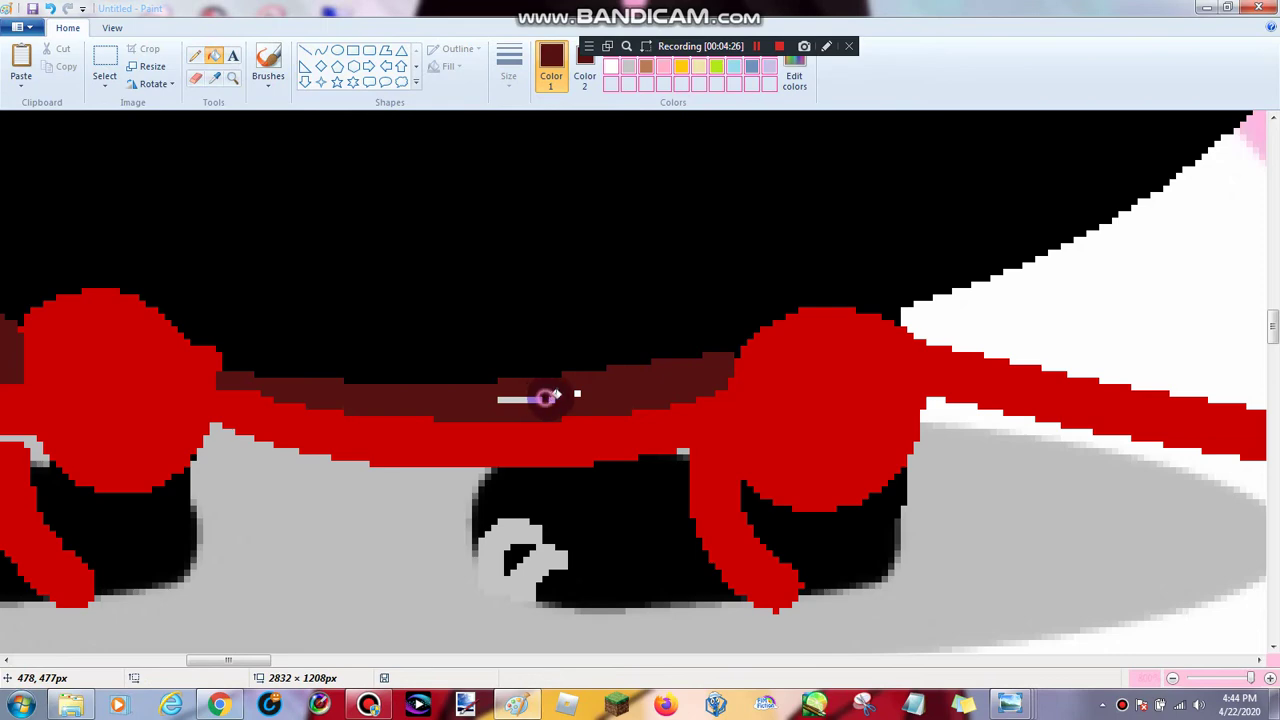
pyautogui.click(525, 399)
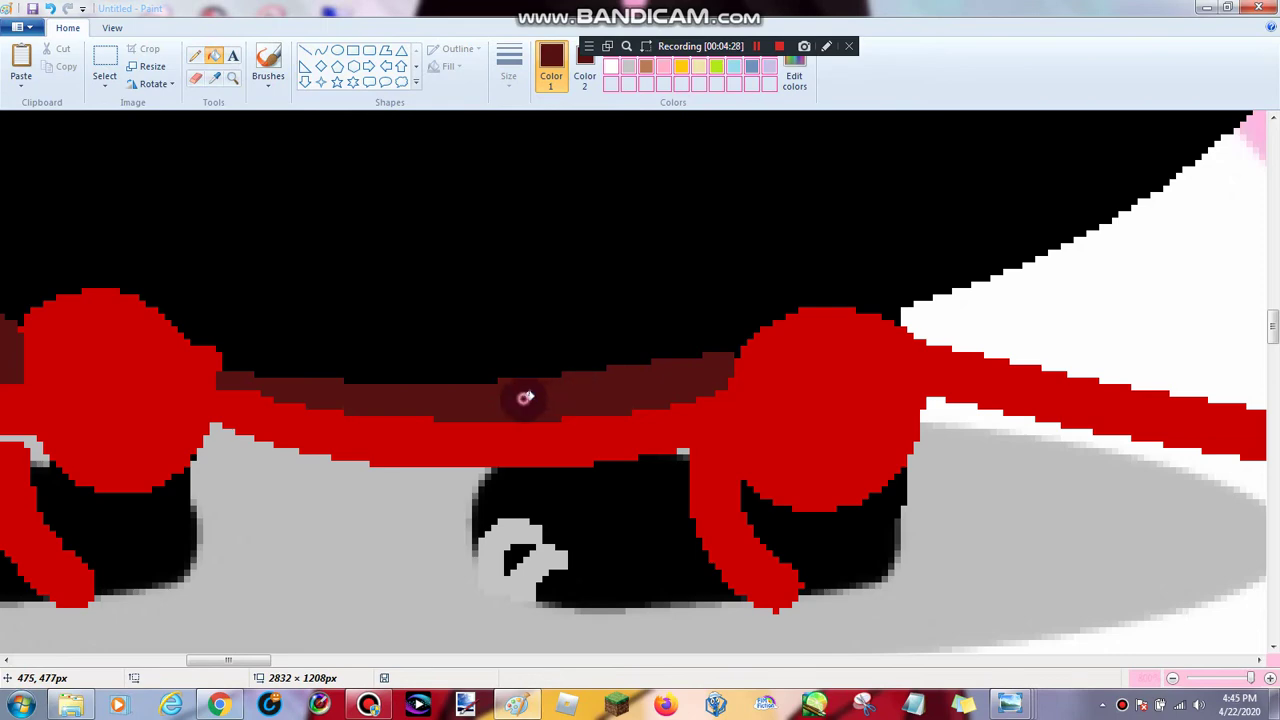
# Draw a thin maroon curve about 15 × 12 px along the underside of the large pig's arm on the tail side
pyautogui.click(232, 78)
pyautogui.scroll(2, 495, 252)
pyautogui.rightClick(520, 266)
pyautogui.rightClick(606, 283)
pyautogui.rightClick(777, 306)
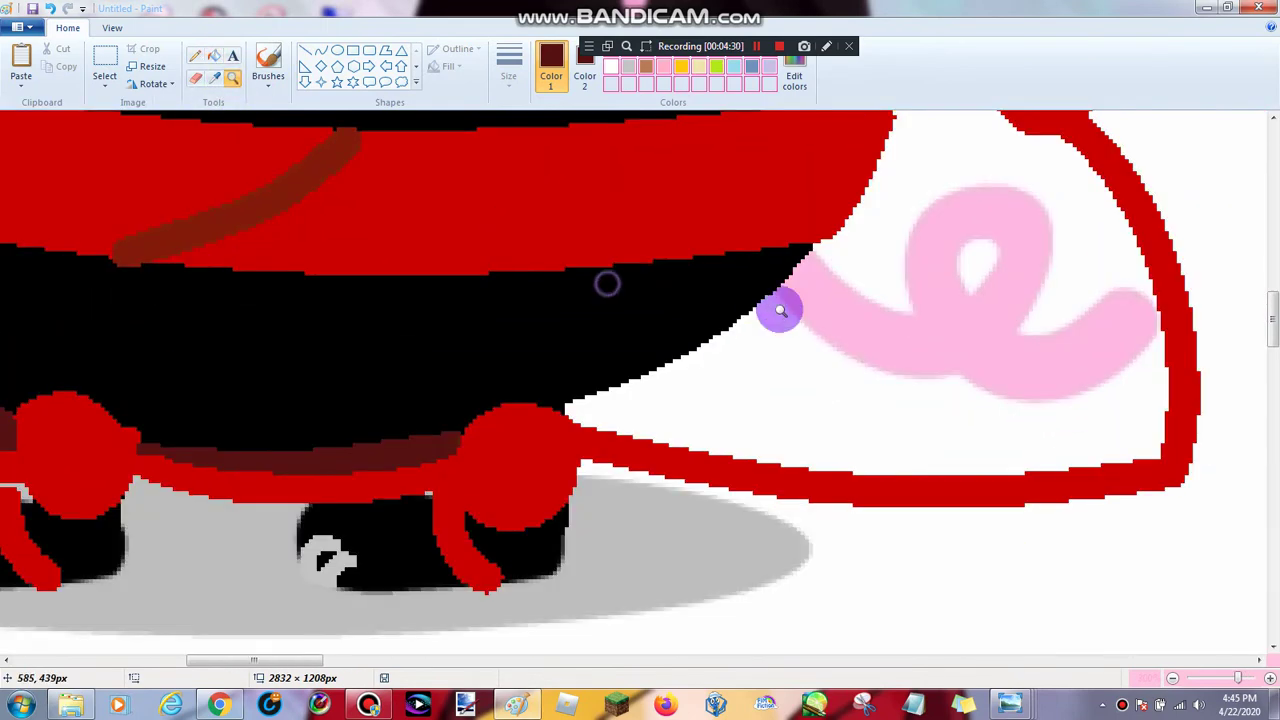
pyautogui.scroll(3, 680, 390)
pyautogui.rightClick(659, 407)
pyautogui.click(659, 407)
pyautogui.click(392, 303)
pyautogui.scroll(3, 434, 254)
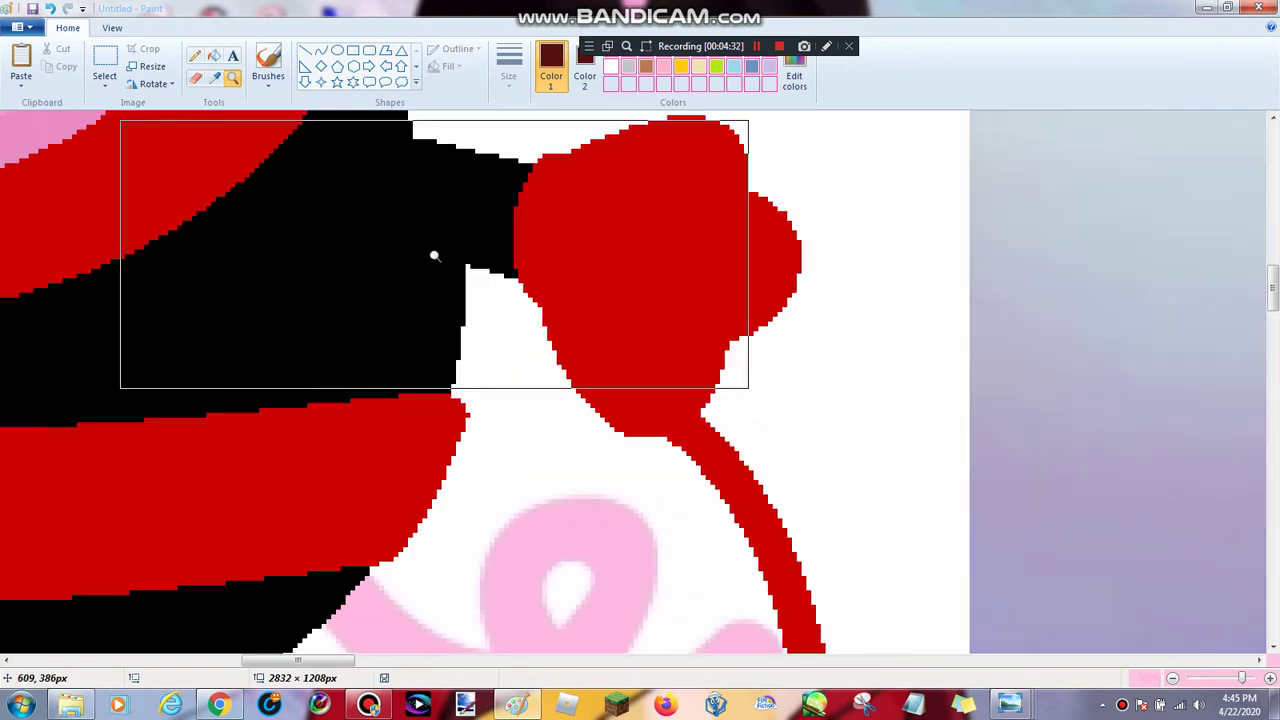
pyautogui.click(322, 50)
pyautogui.moveTo(472, 266)
pyautogui.mouseDown()
pyautogui.moveTo(537, 322)
pyautogui.moveTo(523, 294)
pyautogui.mouseUp()
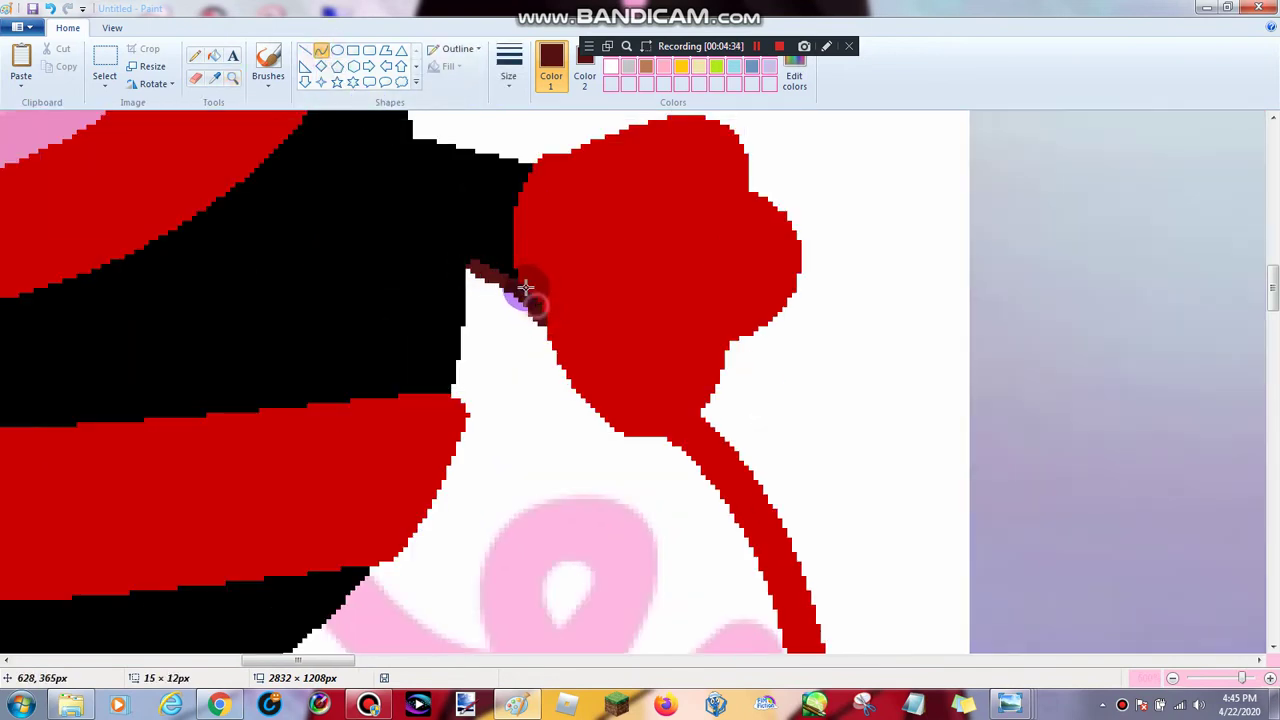
pyautogui.click(507, 75)
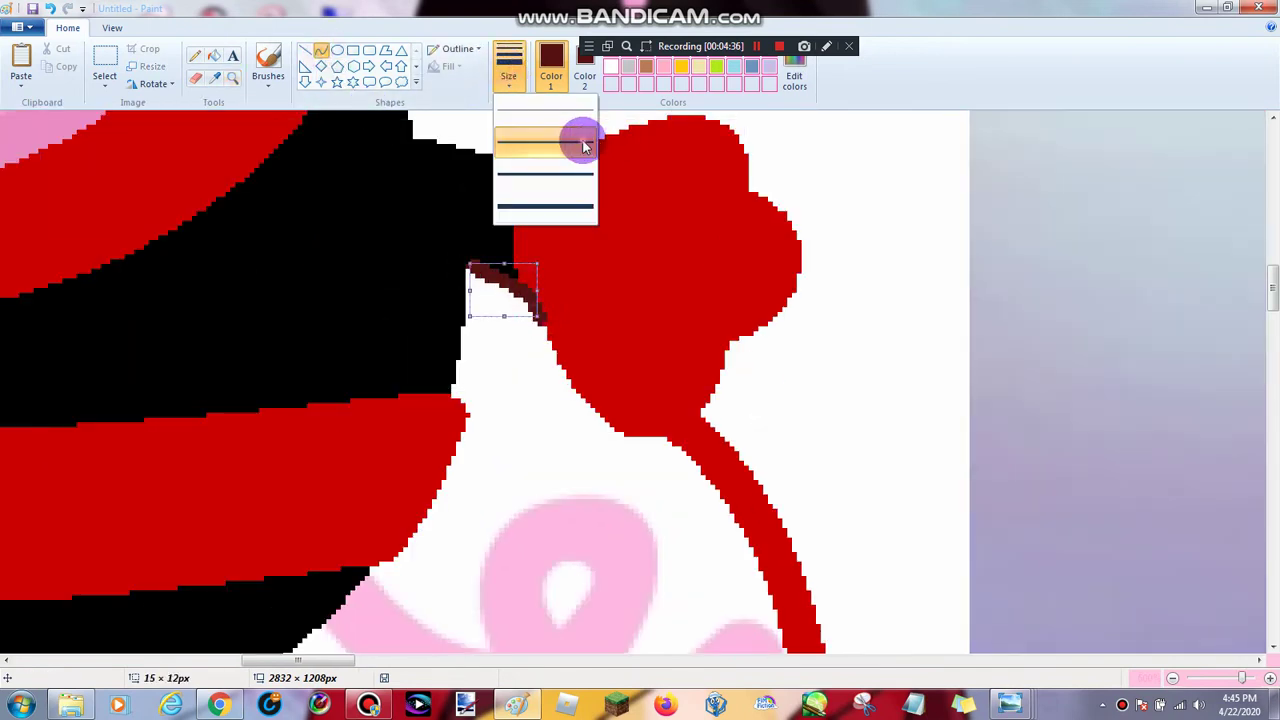
pyautogui.click(692, 211)
# Continue the maroon edge with a curve about 29 × 33 px along the lower side of the red glove
pyautogui.scroll(-3, 595, 305)
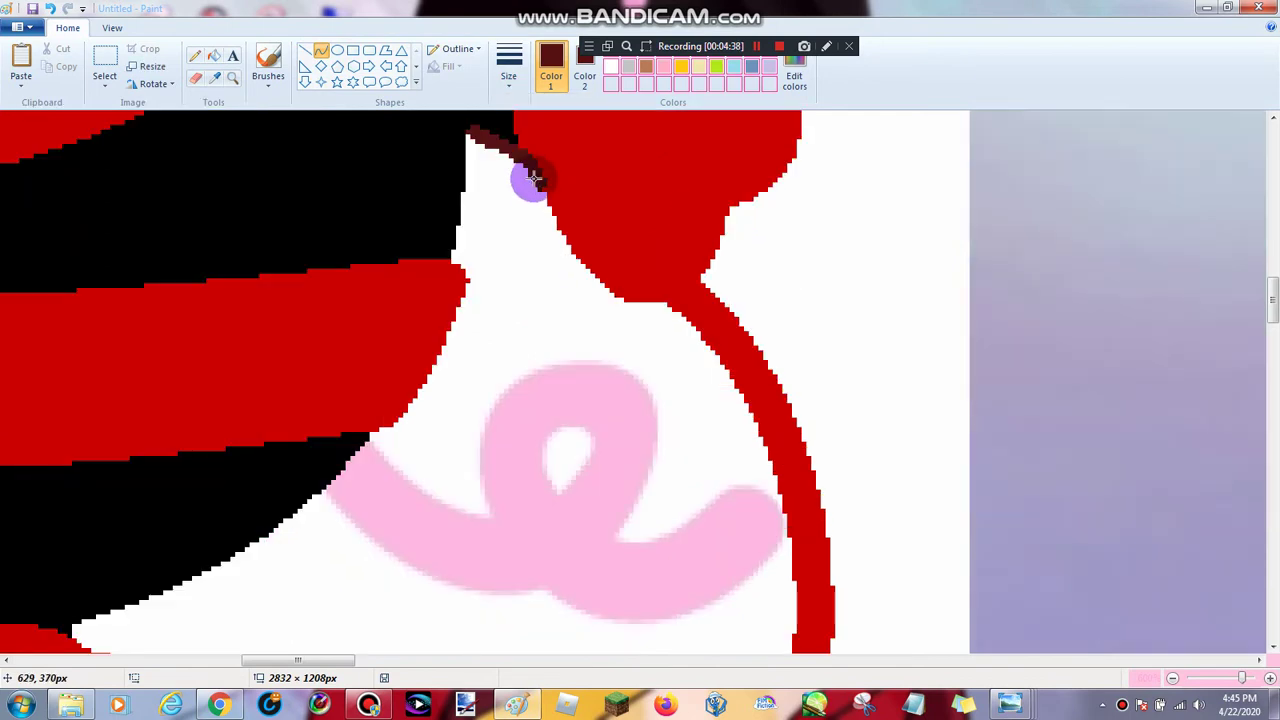
pyautogui.moveTo(526, 177)
pyautogui.mouseDown()
pyautogui.moveTo(668, 312)
pyautogui.moveTo(586, 295)
pyautogui.moveTo(638, 325)
pyautogui.mouseUp()
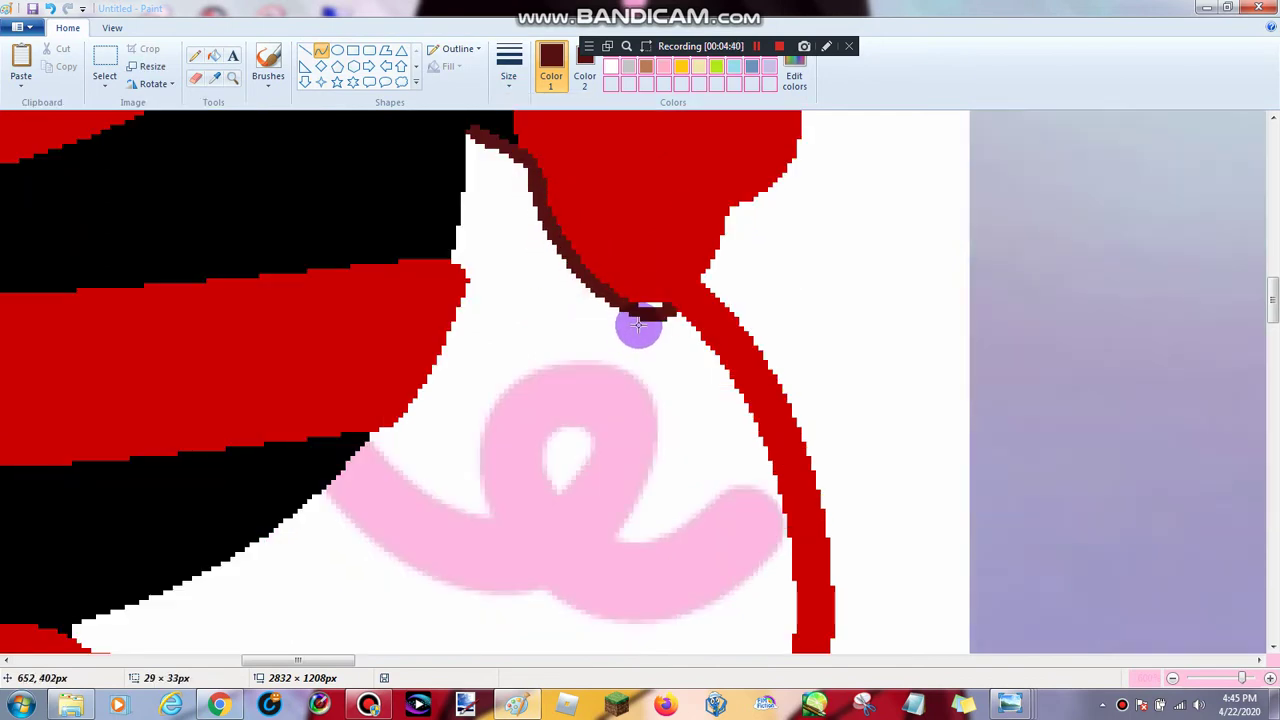
pyautogui.click(723, 293)
# Draw a thin maroon curve about 25 × 79 px along the inside of the cape's red side edge, from the glove to the lower corner
pyautogui.scroll(-3, 723, 291)
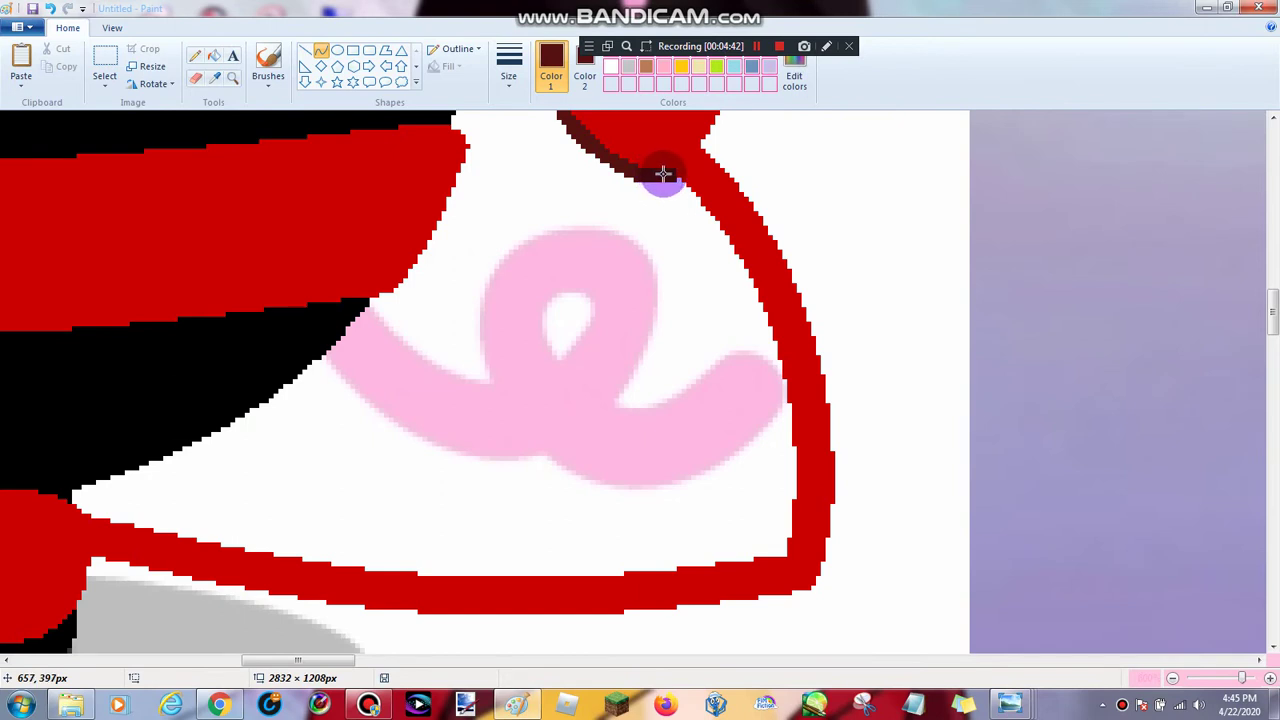
pyautogui.moveTo(663, 175)
pyautogui.mouseDown()
pyautogui.moveTo(754, 286)
pyautogui.moveTo(785, 542)
pyautogui.mouseUp()
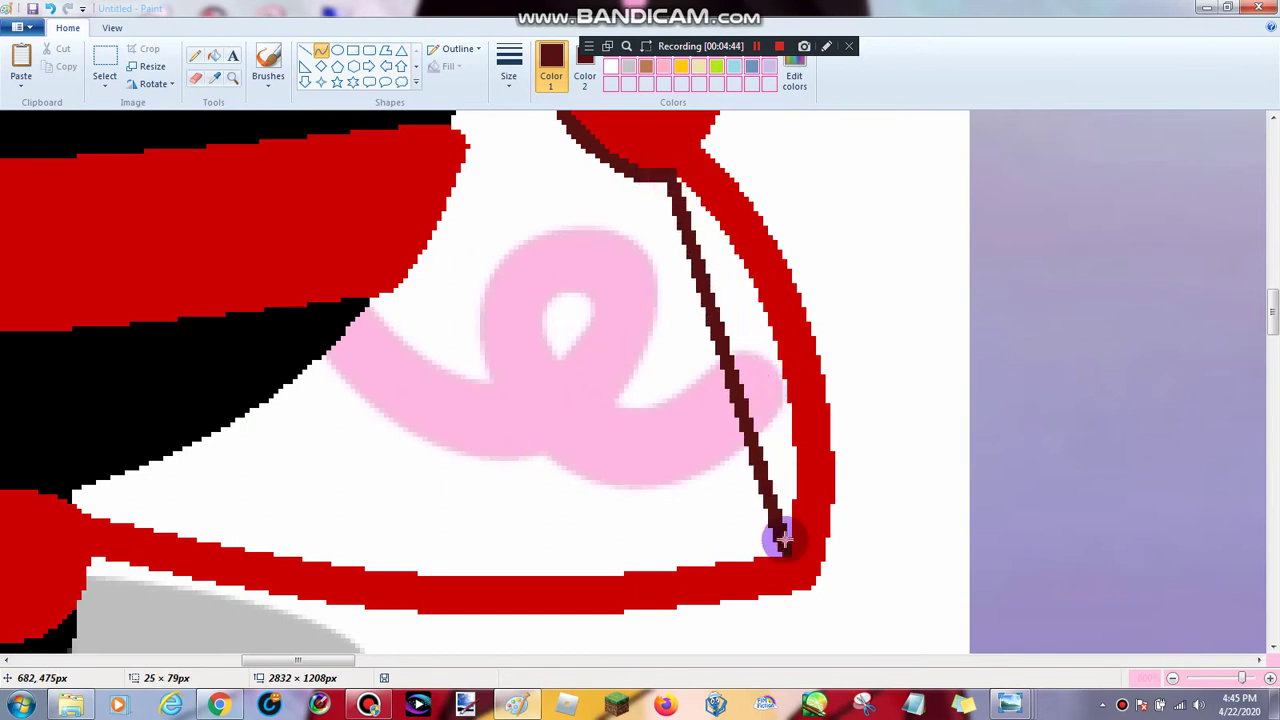
pyautogui.moveTo(768, 400); pyautogui.dragTo(806, 397)
pyautogui.click(874, 320)
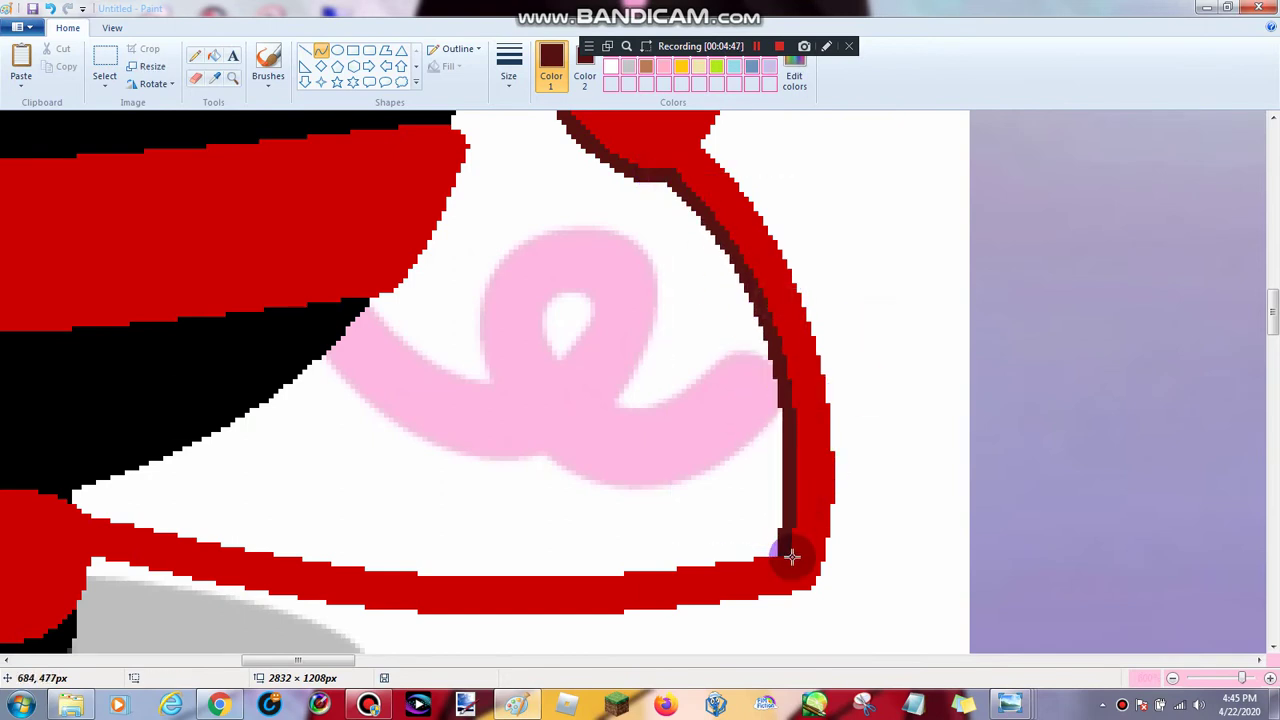
# Draw a thin maroon curve about 148 × 22 px inside the cape's red lower edge and fill the white gap at its belly end with maroon
pyautogui.moveTo(781, 548)
pyautogui.mouseDown()
pyautogui.moveTo(157, 523)
pyautogui.moveTo(84, 494)
pyautogui.mouseUp()
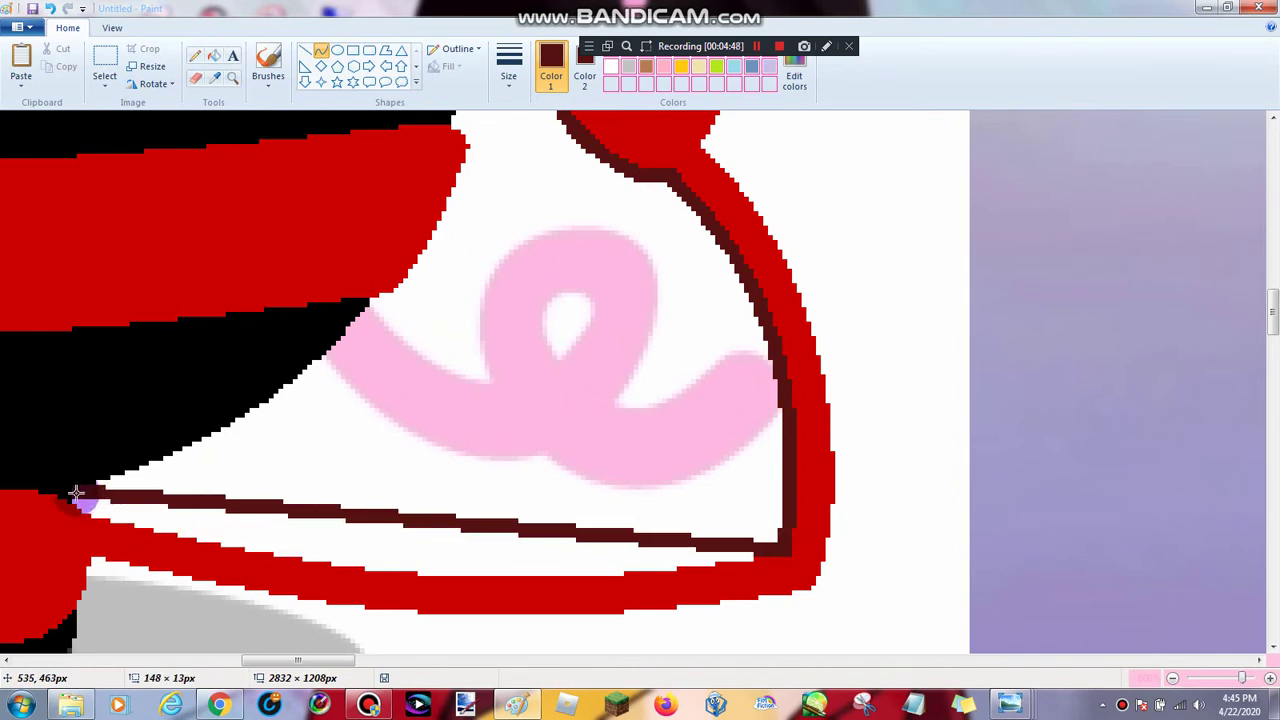
pyautogui.moveTo(377, 594)
pyautogui.mouseDown()
pyautogui.moveTo(541, 580)
pyautogui.moveTo(280, 600)
pyautogui.moveTo(186, 591)
pyautogui.moveTo(244, 592)
pyautogui.mouseUp()
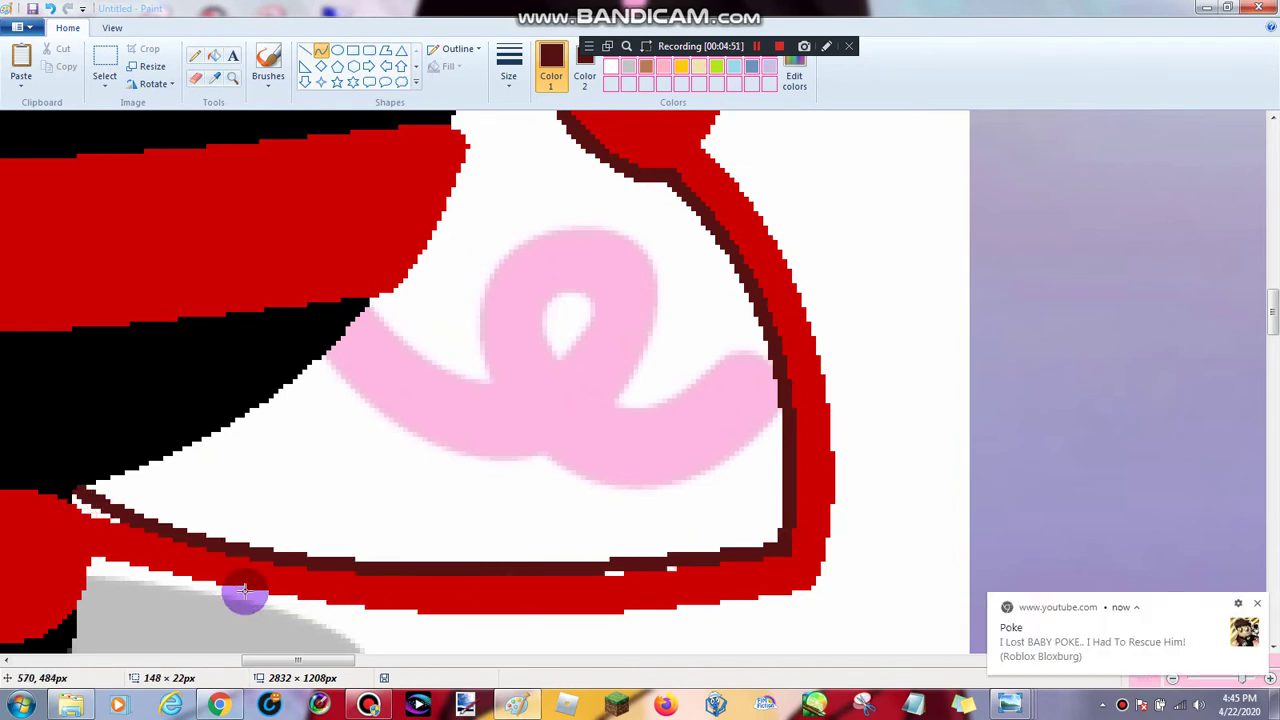
pyautogui.click(213, 55)
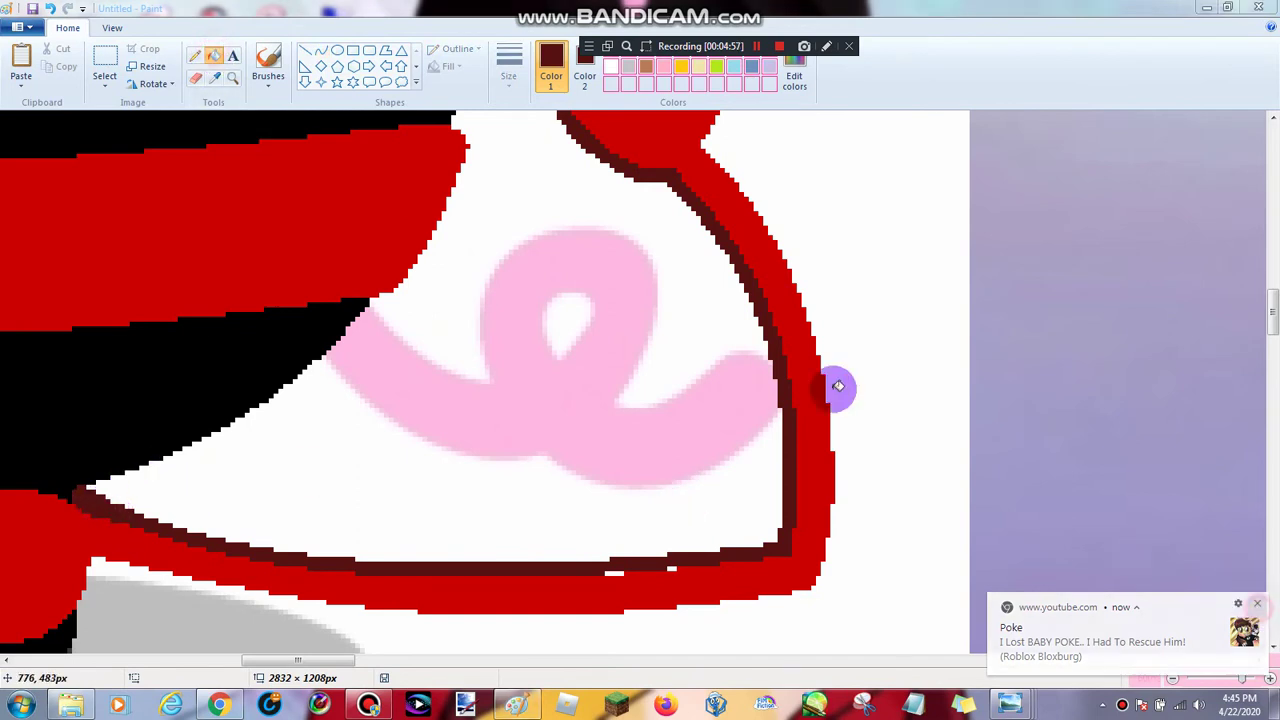
# Draw a thin maroon curve about 48 × 26 px along the lower black part of the belly up to the underside of the tail
pyautogui.click(321, 49)
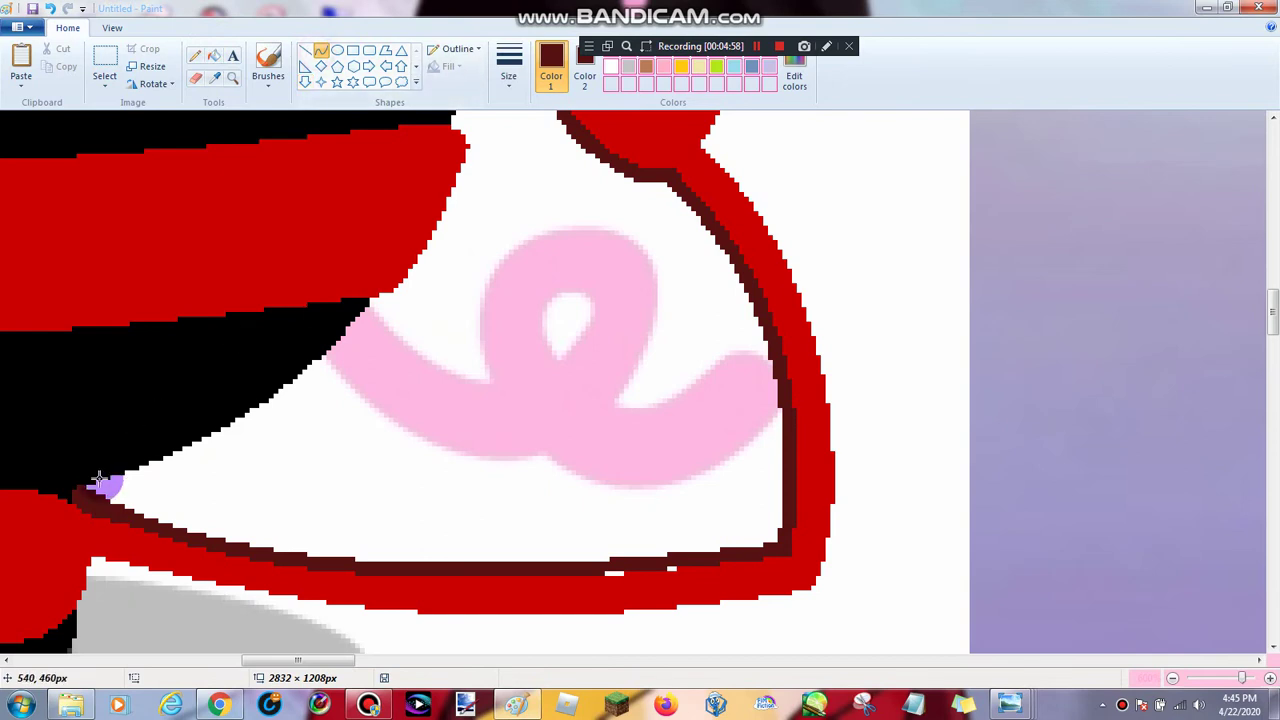
pyautogui.moveTo(98, 479)
pyautogui.mouseDown()
pyautogui.moveTo(337, 366)
pyautogui.moveTo(220, 443)
pyautogui.moveTo(247, 423)
pyautogui.mouseUp()
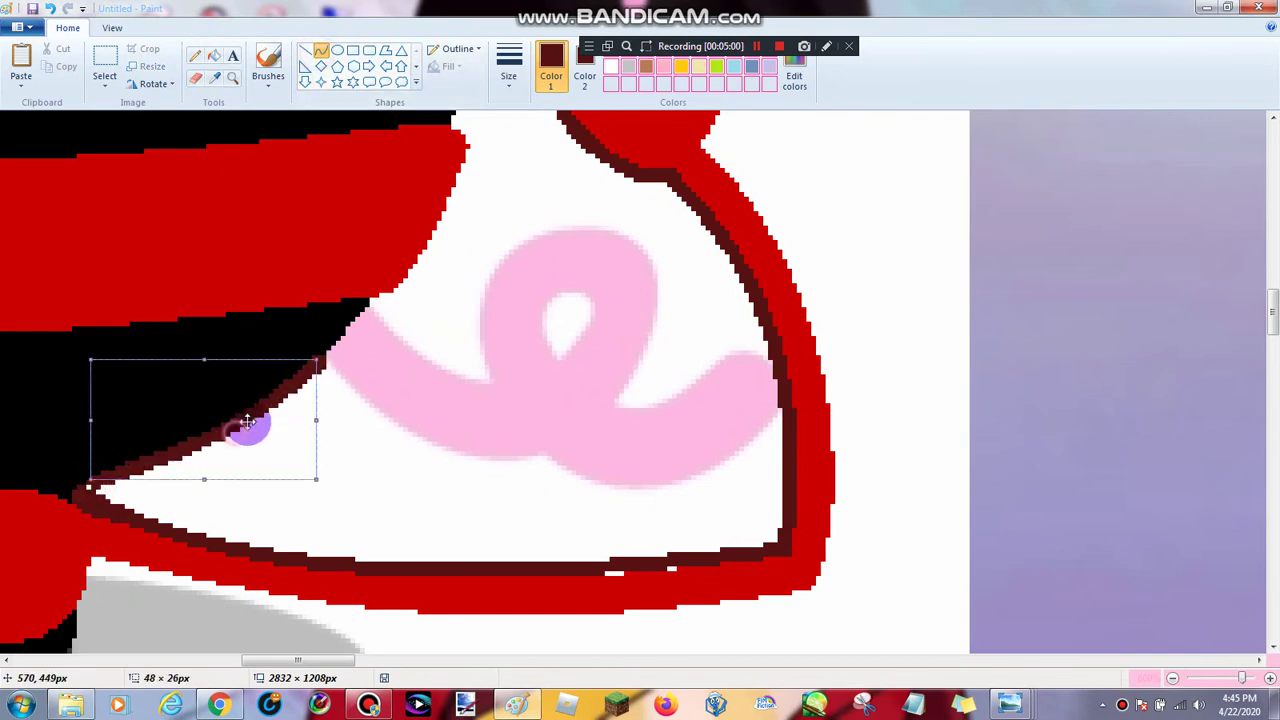
pyautogui.click(361, 328)
pyautogui.click(214, 55)
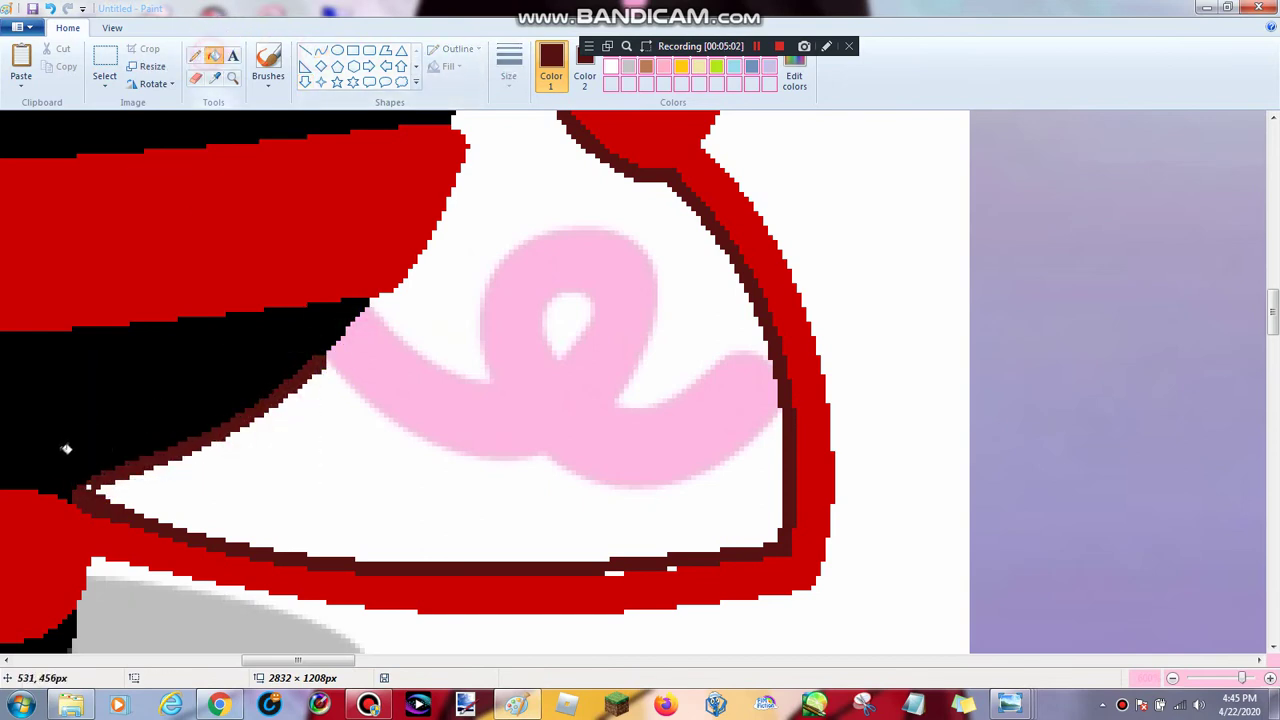
# Draw thin maroon curves down the body's tail side, past the black and red bands, and along the first stretch of the tail's upper edge
pyautogui.scroll(3, 383, 471)
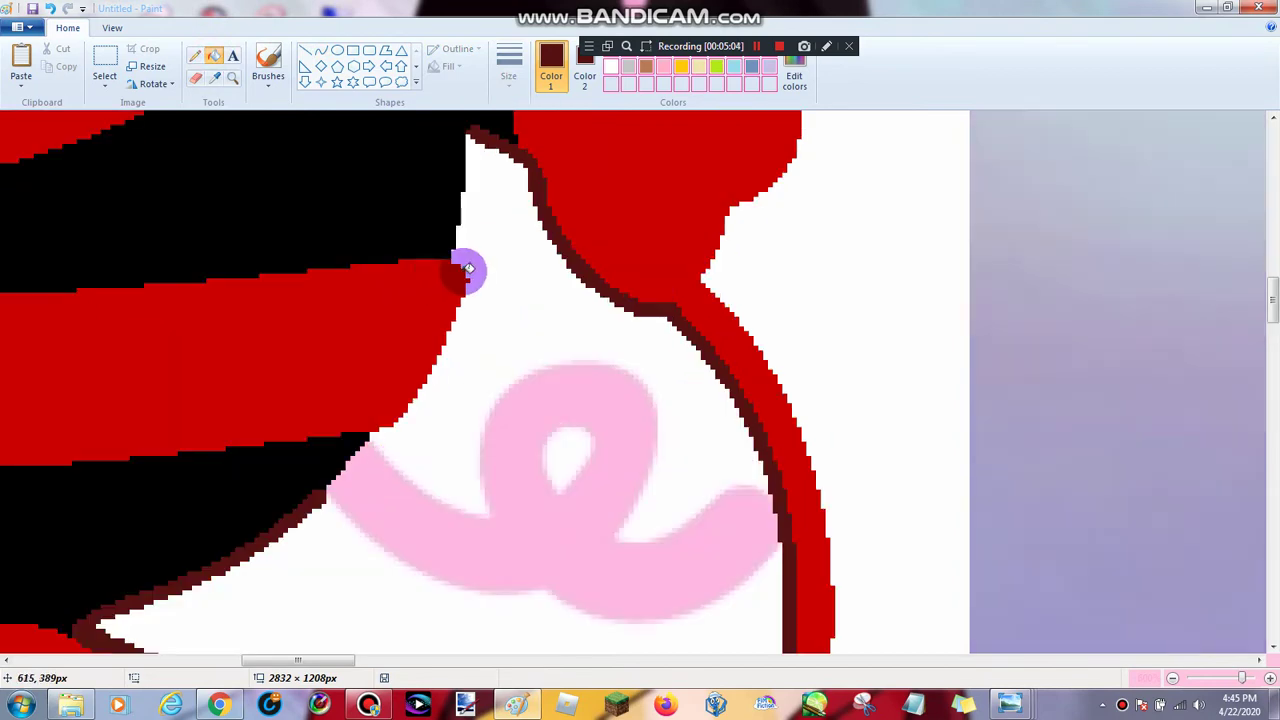
pyautogui.scroll(3, 468, 268)
pyautogui.click(320, 50)
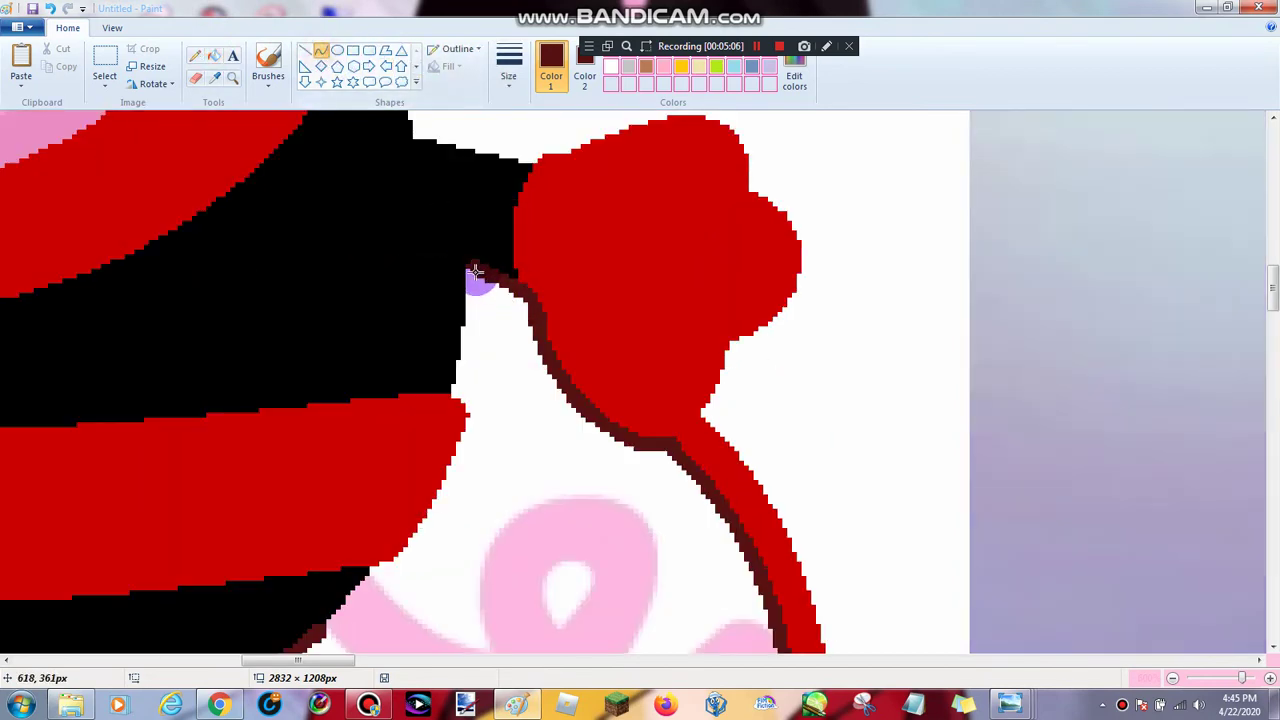
pyautogui.moveTo(469, 272)
pyautogui.mouseDown()
pyautogui.moveTo(452, 389)
pyautogui.moveTo(480, 371)
pyautogui.mouseUp()
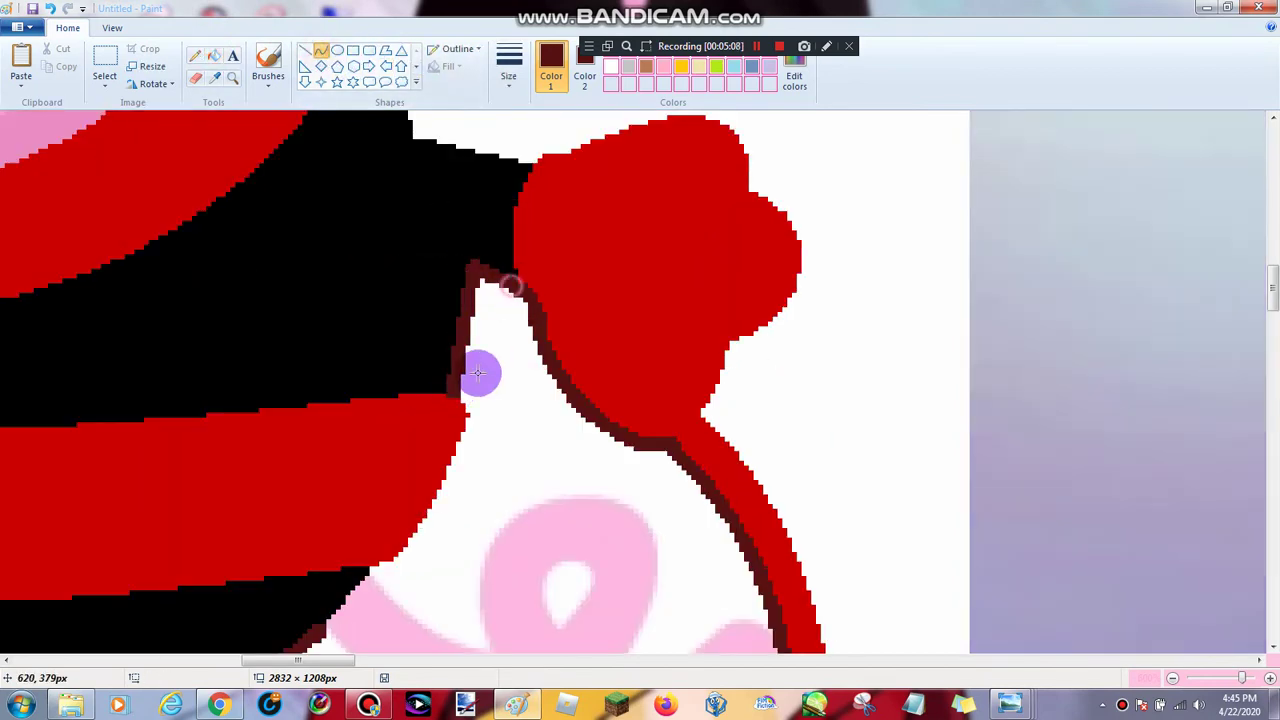
pyautogui.scroll(-3, 480, 371)
pyautogui.moveTo(460, 266)
pyautogui.mouseDown()
pyautogui.moveTo(449, 349)
pyautogui.moveTo(378, 435)
pyautogui.moveTo(471, 306)
pyautogui.moveTo(417, 426)
pyautogui.moveTo(413, 413)
pyautogui.mouseUp()
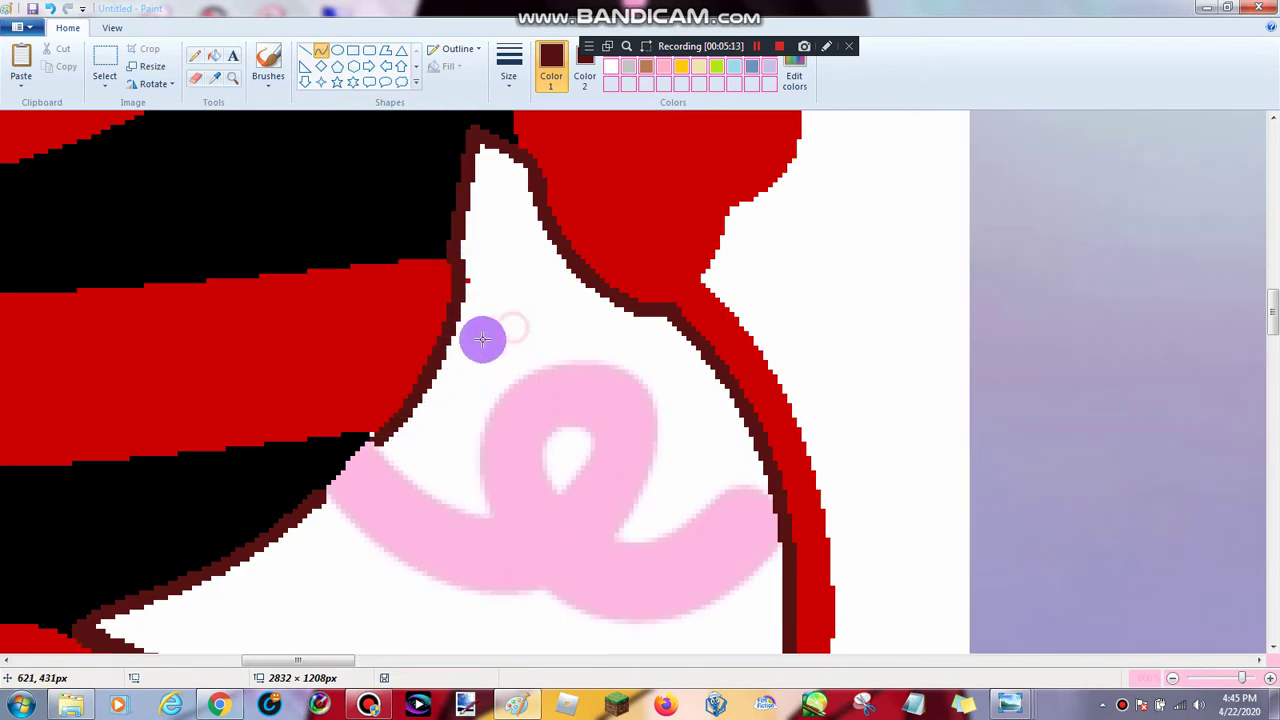
pyautogui.scroll(-3, 480, 337)
pyautogui.moveTo(375, 318); pyautogui.dragTo(380, 346)
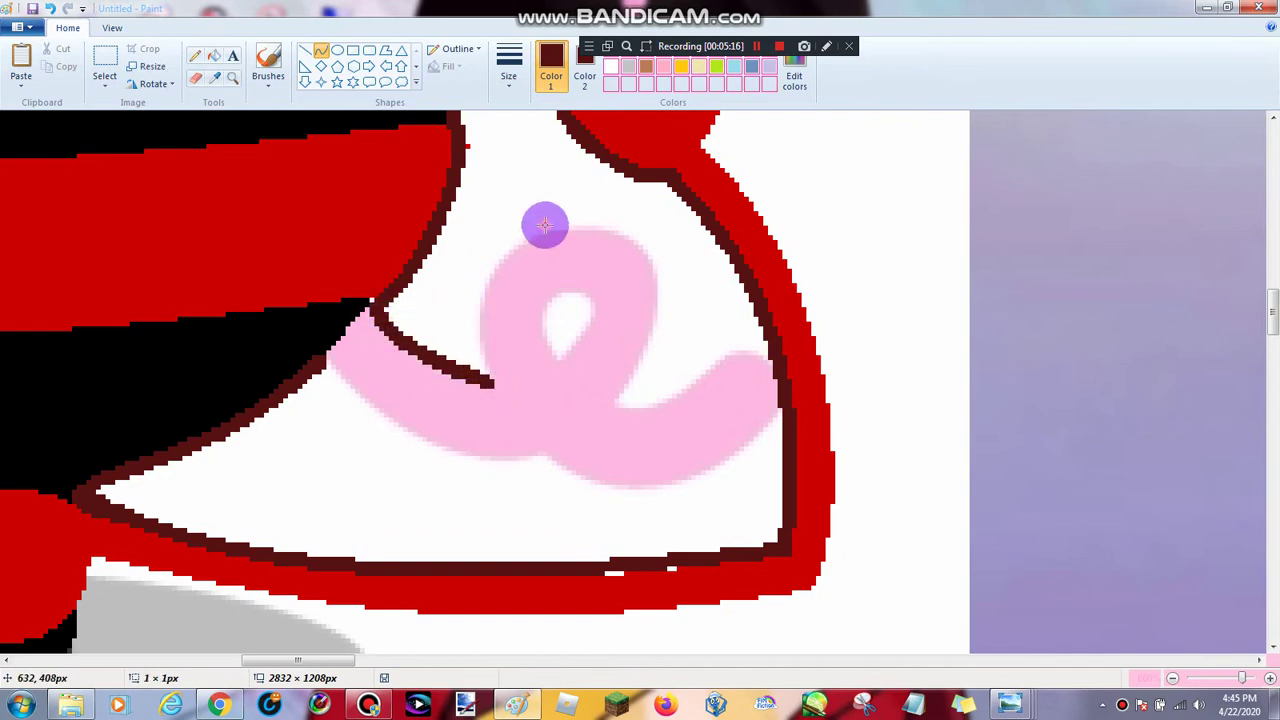
pyautogui.click(214, 55)
pyautogui.click(369, 291)
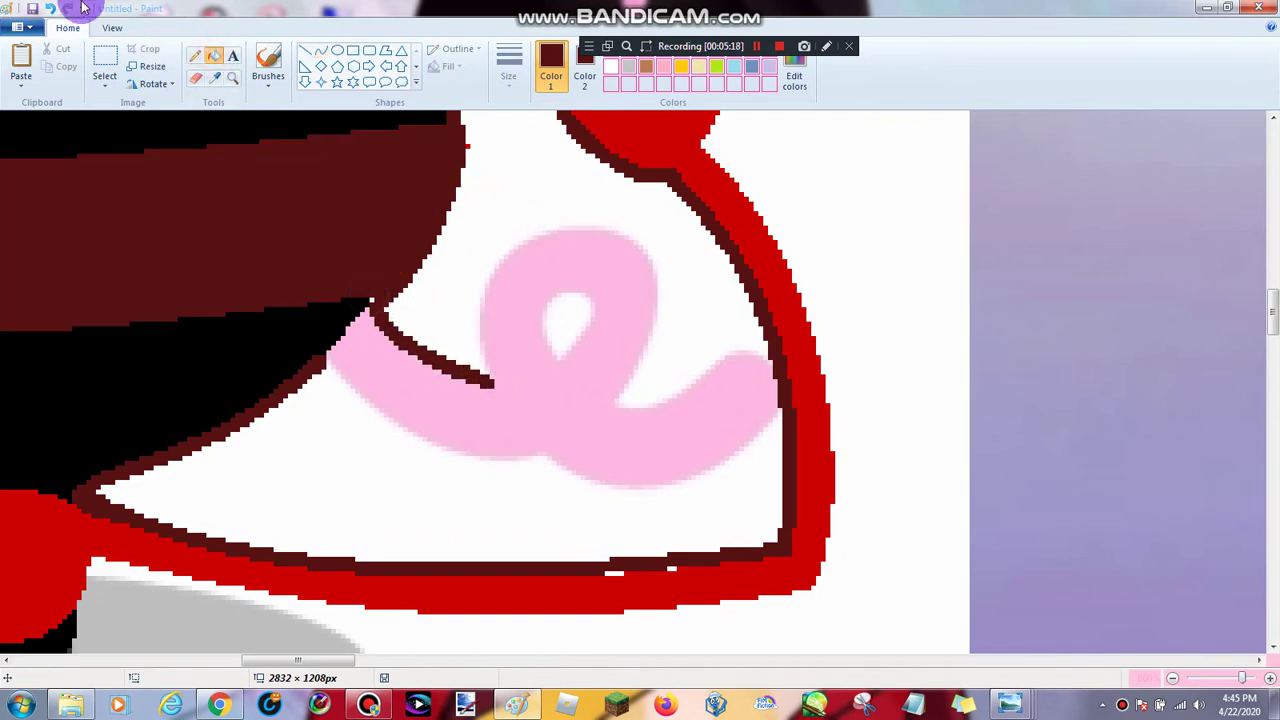
pyautogui.click(49, 9)
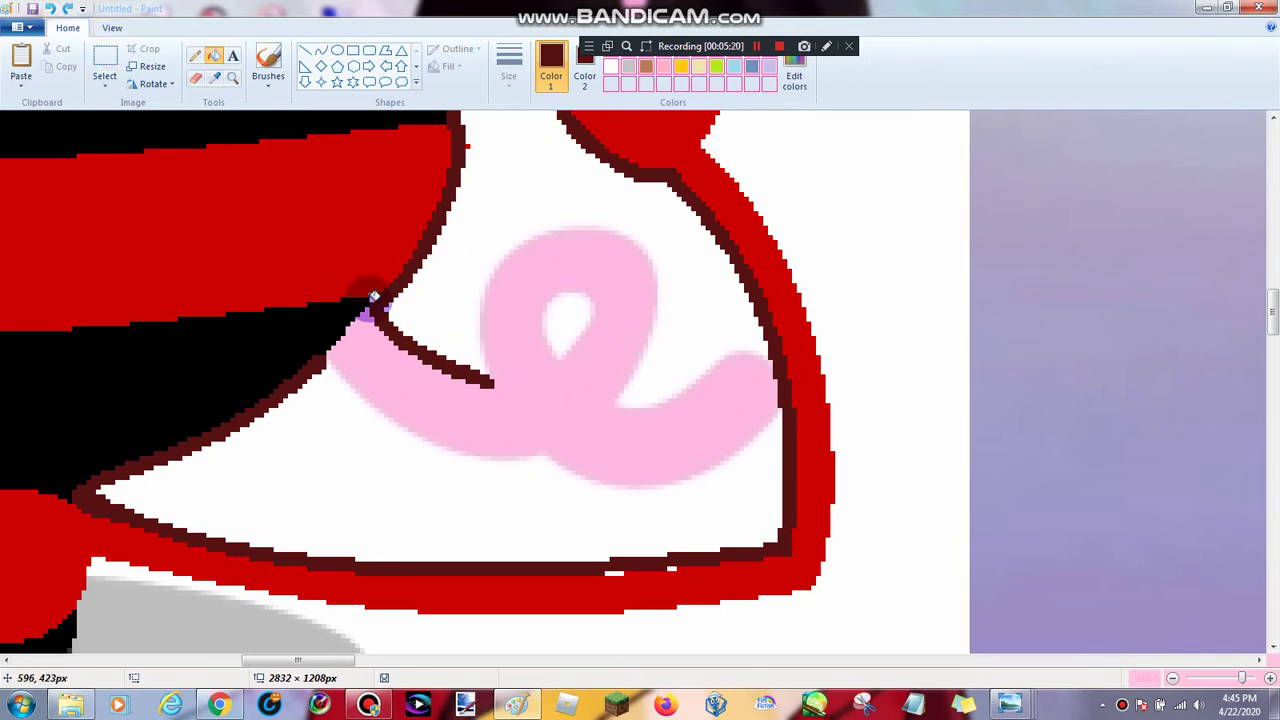
# Outline the rest of the pink tail's outer edge and the hole inside its loop with thin maroon curves
pyautogui.click(305, 53)
pyautogui.moveTo(488, 378); pyautogui.dragTo(577, 226)
pyautogui.moveTo(475, 340); pyautogui.dragTo(471, 220)
pyautogui.moveTo(560, 224); pyautogui.dragTo(680, 484)
pyautogui.click(701, 348)
pyautogui.moveTo(540, 454); pyautogui.dragTo(327, 359)
pyautogui.moveTo(456, 444); pyautogui.dragTo(448, 467)
pyautogui.click(662, 274)
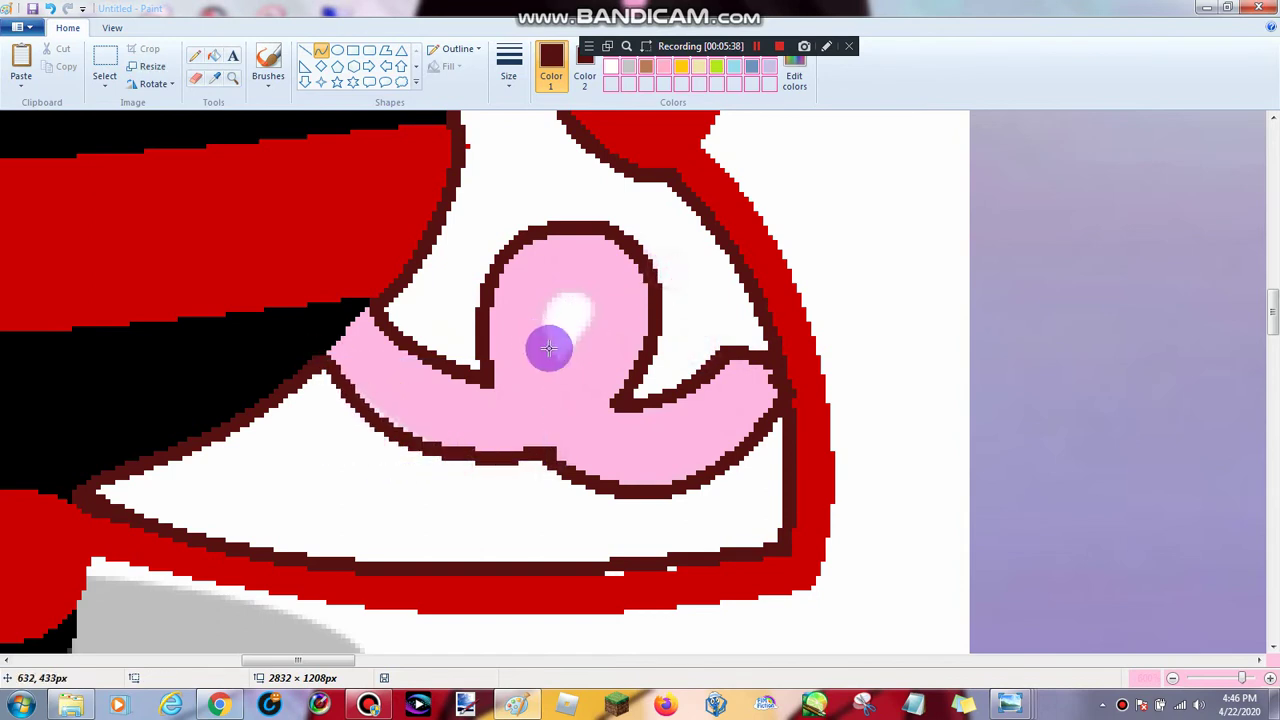
pyautogui.moveTo(554, 351); pyautogui.dragTo(600, 323)
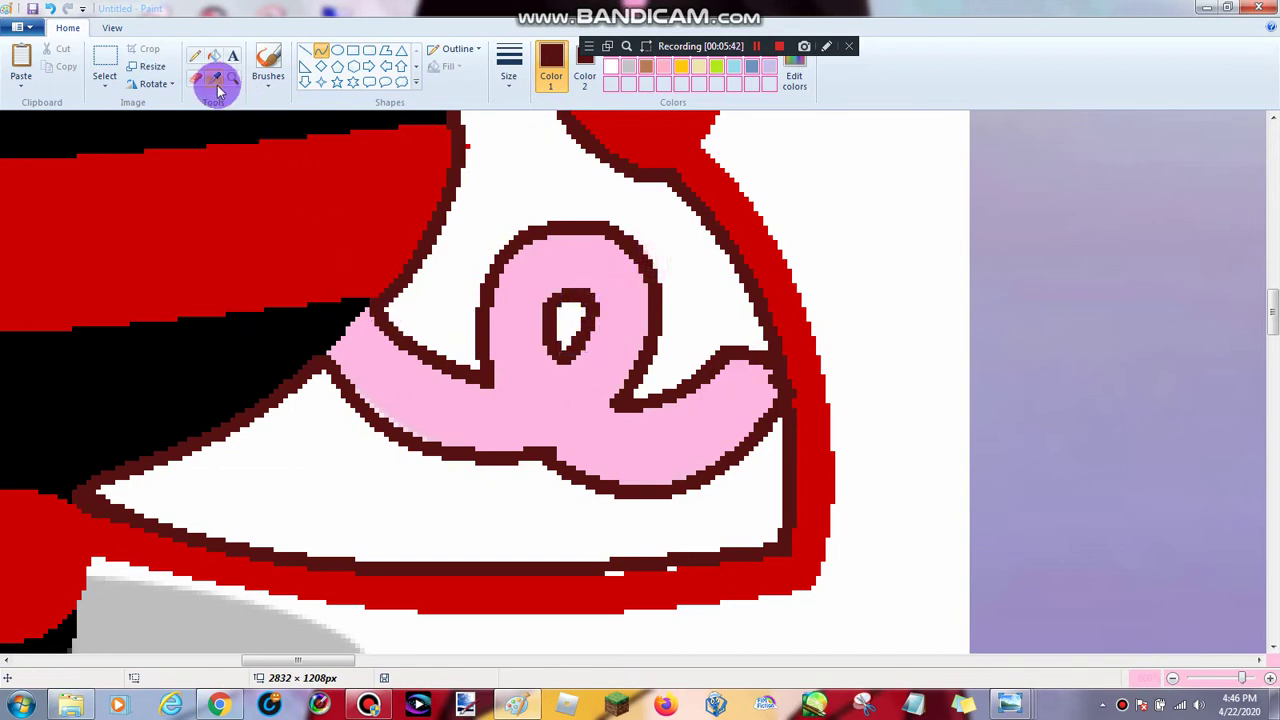
# Paint the white cape lining below the tail maroon with the Eraser, up to the cape's red edge
pyautogui.click(214, 78)
pyautogui.click(432, 350)
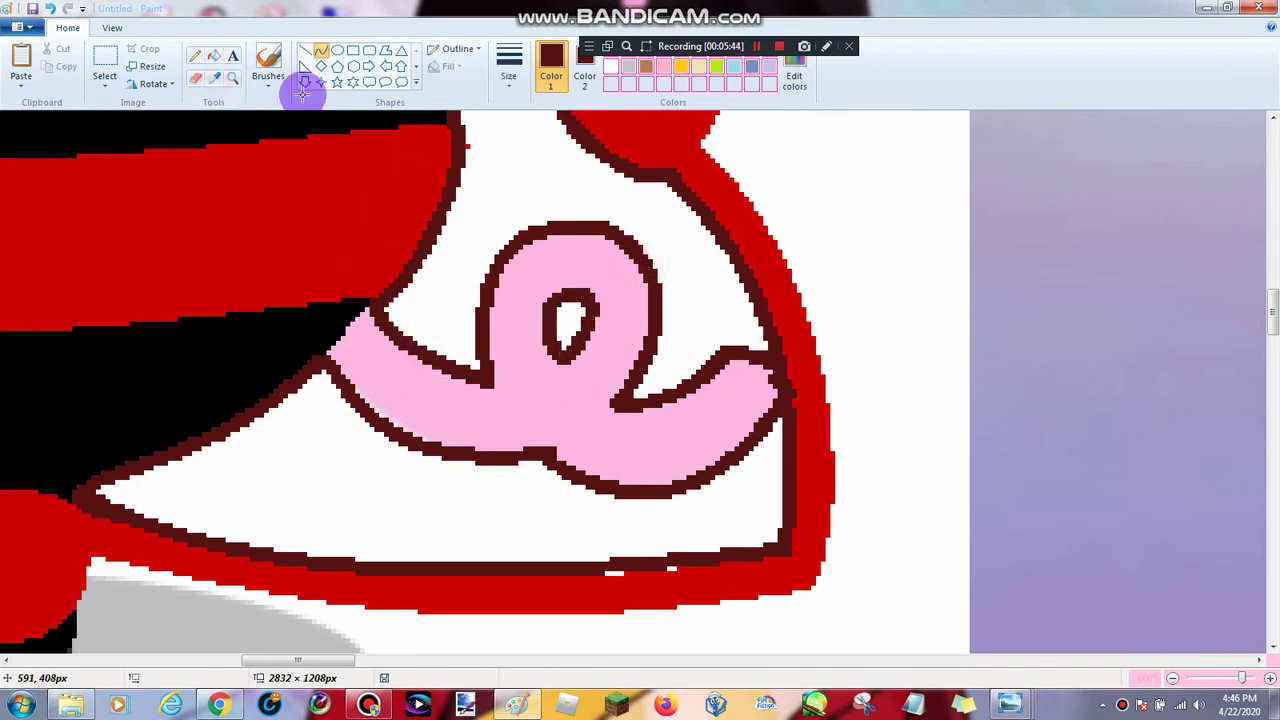
pyautogui.click(195, 78)
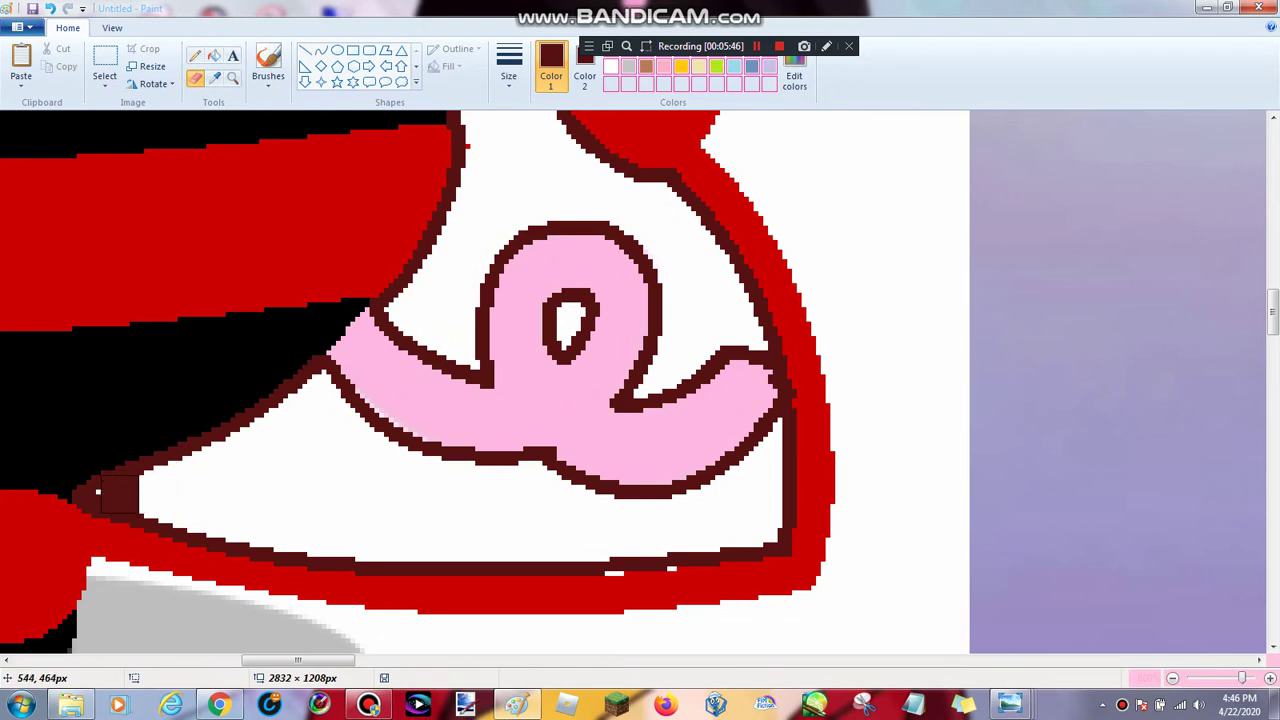
pyautogui.moveTo(134, 493)
pyautogui.mouseDown()
pyautogui.moveTo(203, 485)
pyautogui.moveTo(163, 485)
pyautogui.moveTo(173, 509)
pyautogui.moveTo(254, 517)
pyautogui.mouseUp()
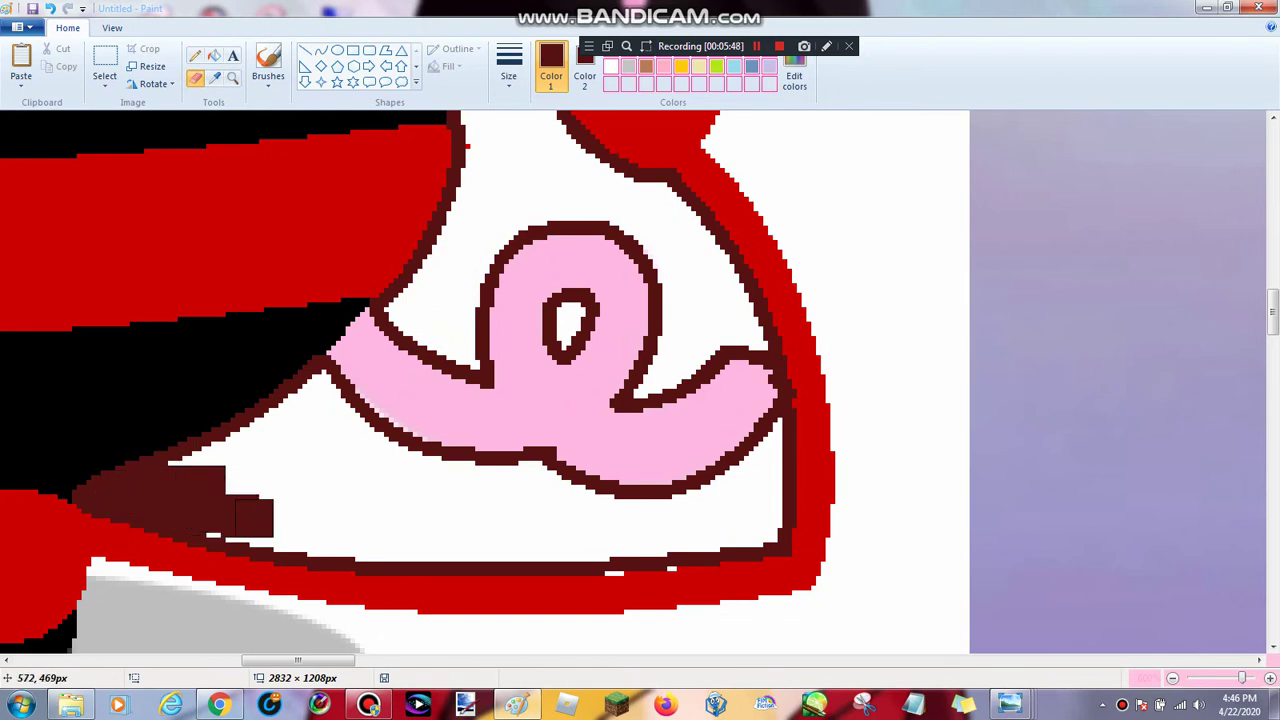
pyautogui.moveTo(192, 465)
pyautogui.mouseDown()
pyautogui.moveTo(316, 388)
pyautogui.moveTo(403, 460)
pyautogui.mouseUp()
pyautogui.moveTo(441, 513)
pyautogui.mouseDown()
pyautogui.moveTo(422, 542)
pyautogui.moveTo(269, 532)
pyautogui.moveTo(254, 484)
pyautogui.mouseUp()
pyautogui.moveTo(317, 441)
pyautogui.mouseDown()
pyautogui.moveTo(288, 495)
pyautogui.moveTo(432, 513)
pyautogui.moveTo(388, 499)
pyautogui.moveTo(532, 484)
pyautogui.moveTo(460, 532)
pyautogui.mouseUp()
pyautogui.moveTo(541, 520); pyautogui.dragTo(561, 498)
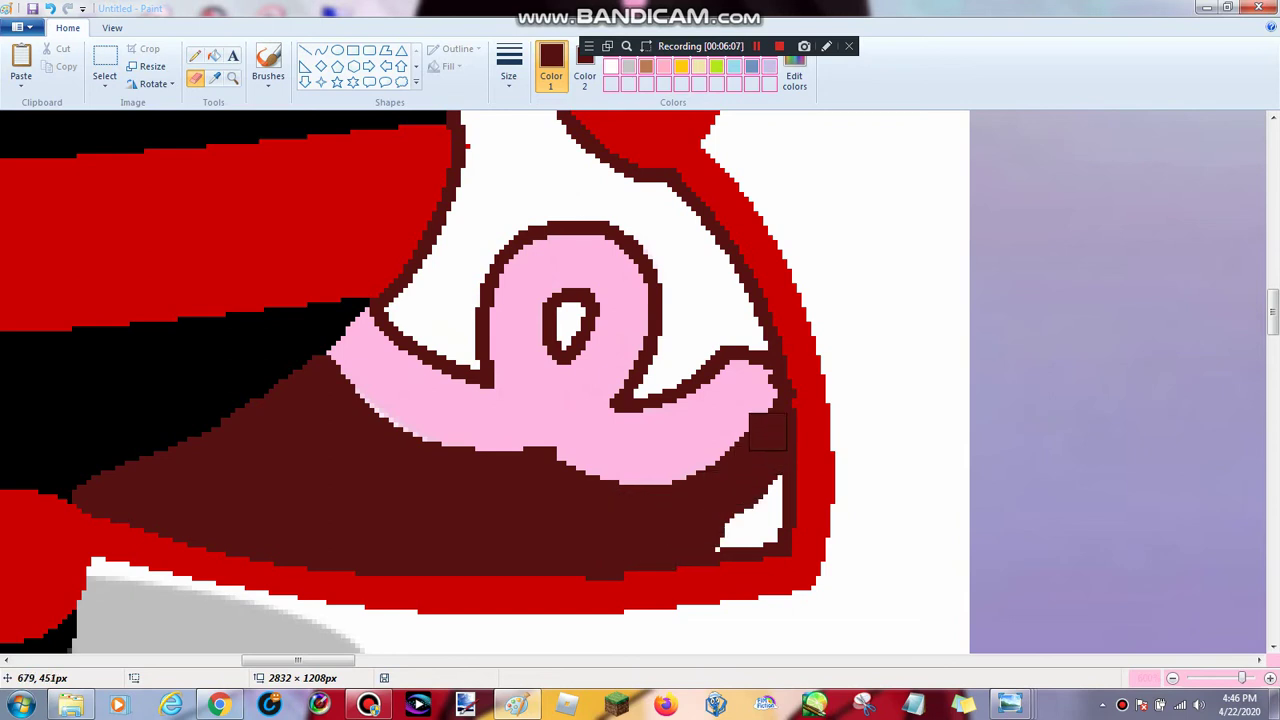
# Sample the tail's pink and repair the underside of the tail tip with pink curves, the first about 17 × 13 px
pyautogui.click(214, 77)
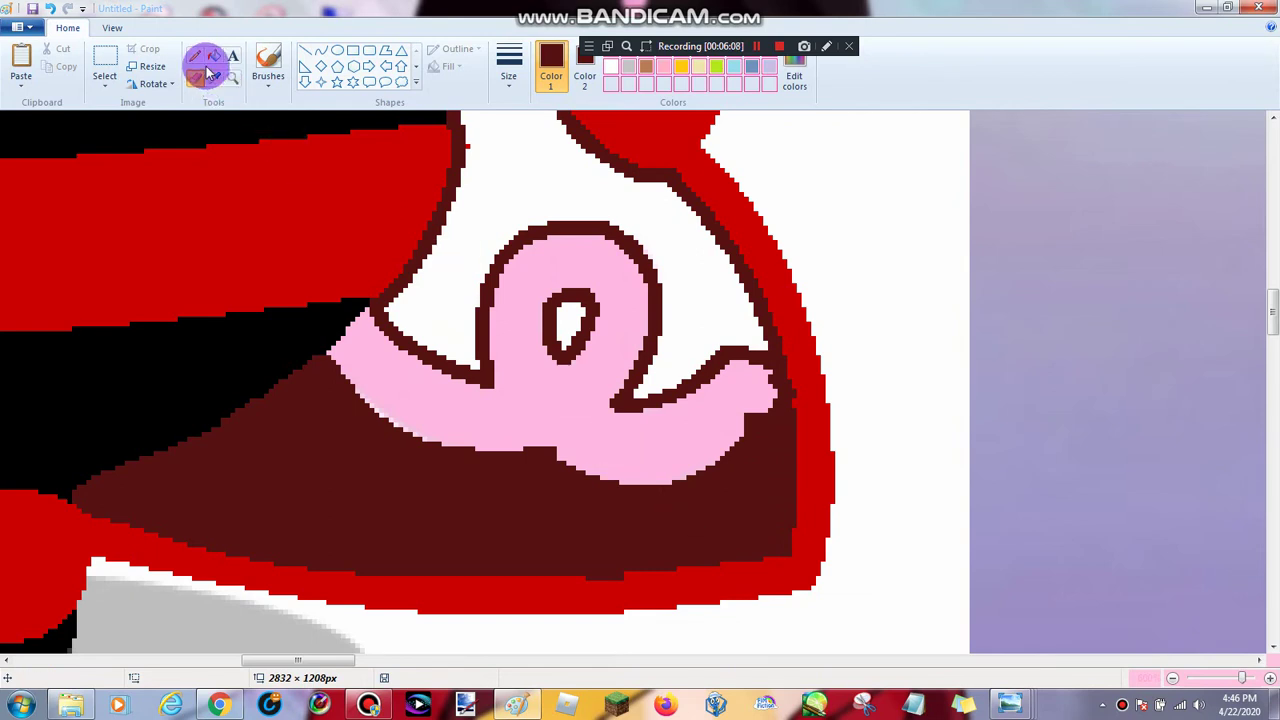
pyautogui.click(651, 437)
pyautogui.click(317, 48)
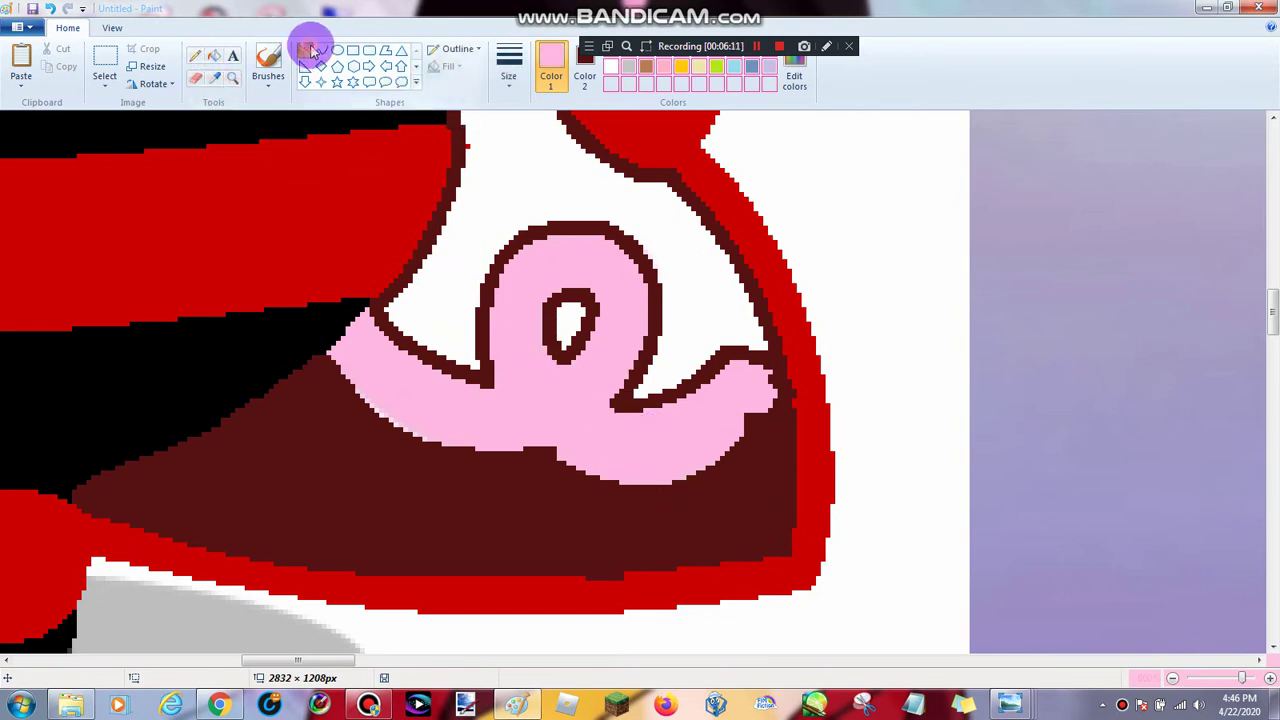
pyautogui.moveTo(704, 435); pyautogui.dragTo(773, 380)
pyautogui.click(731, 438)
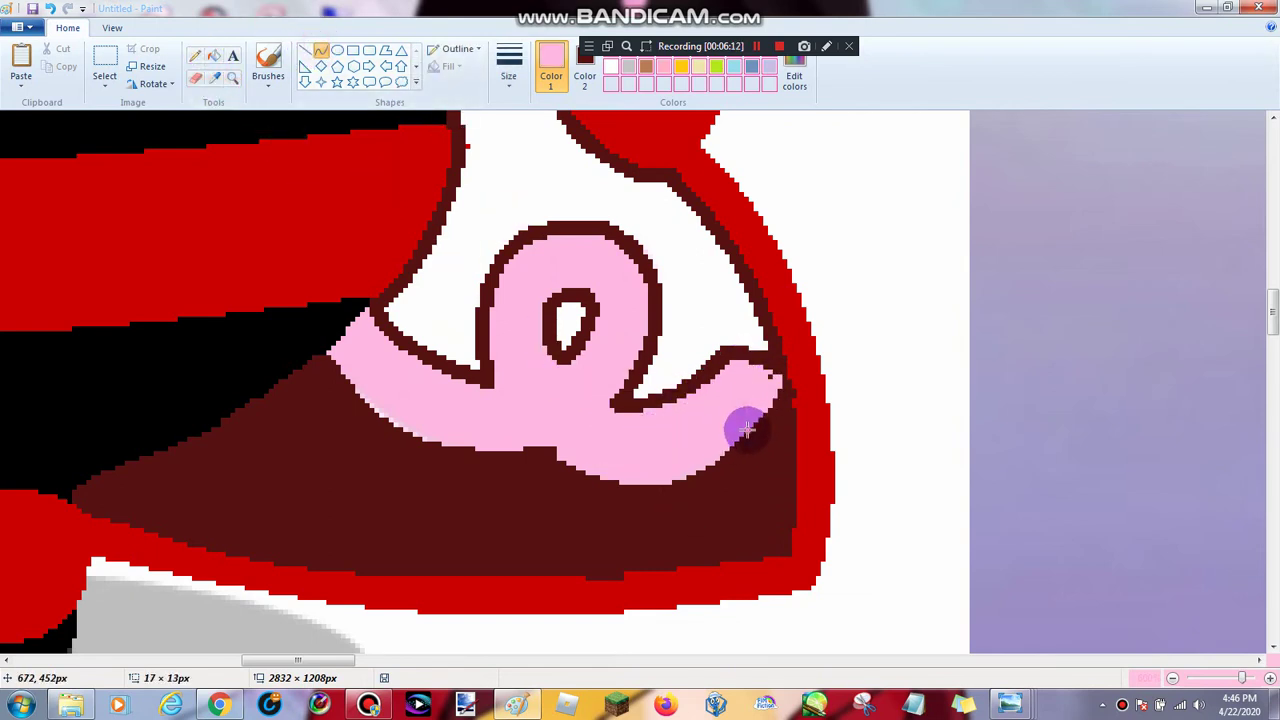
pyautogui.click(748, 428)
pyautogui.click(825, 337)
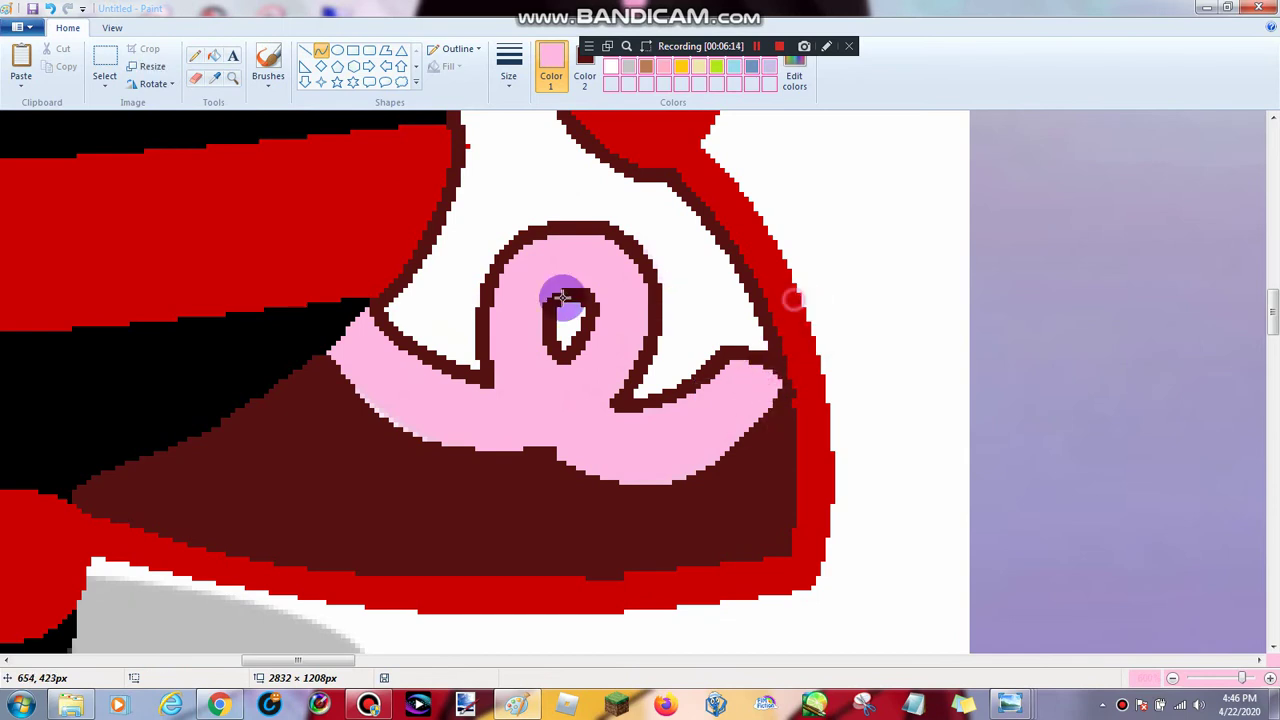
pyautogui.scroll(2, 563, 294)
pyautogui.click(214, 77)
pyautogui.click(283, 535)
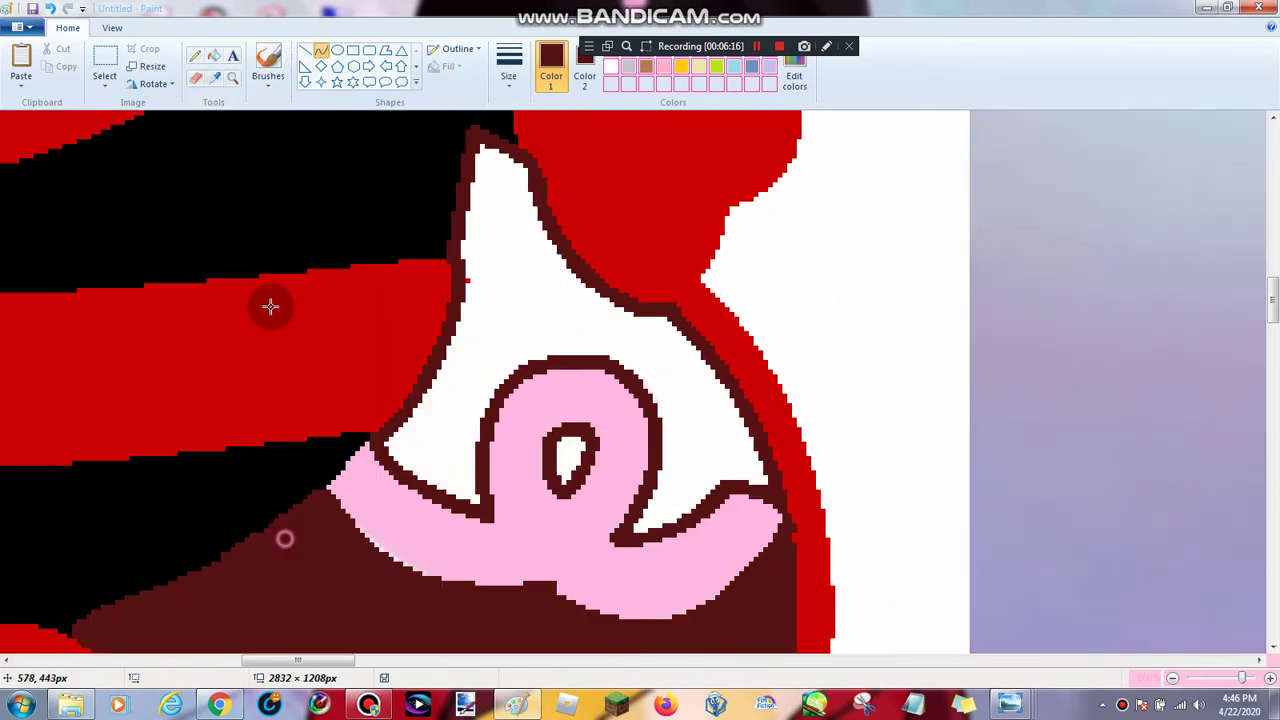
pyautogui.click(214, 54)
pyautogui.click(500, 334)
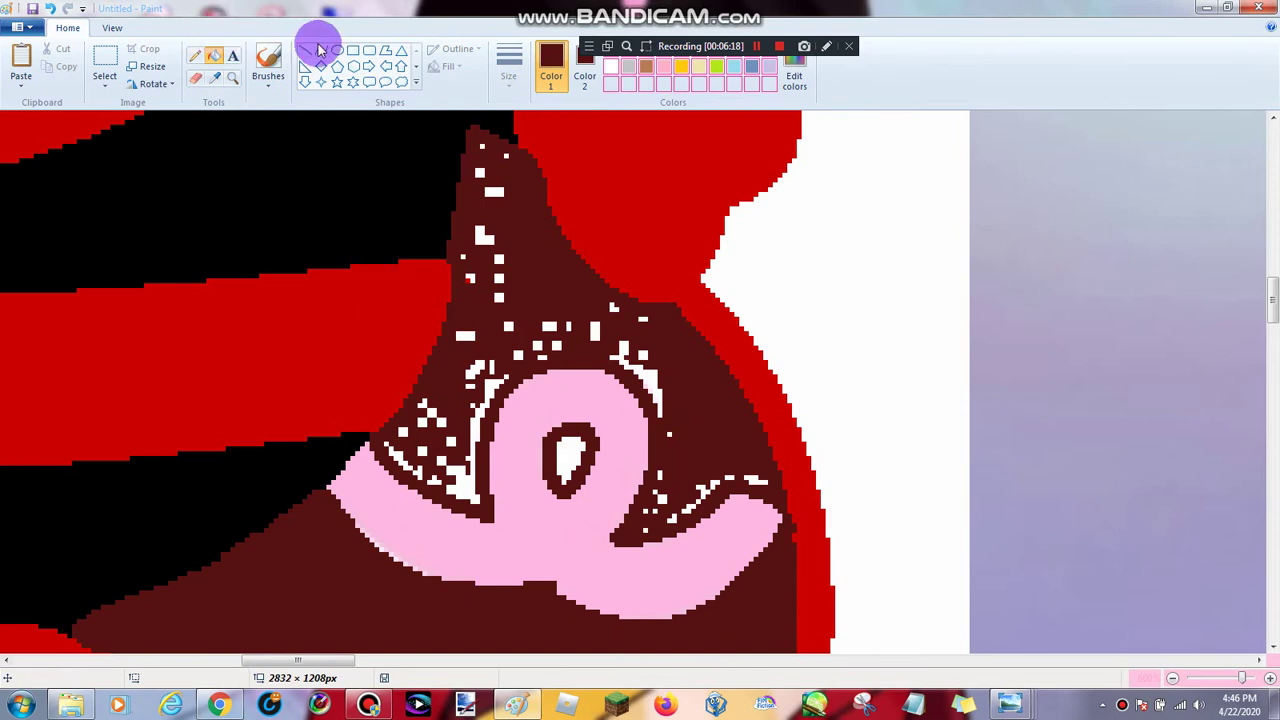
pyautogui.click(50, 8)
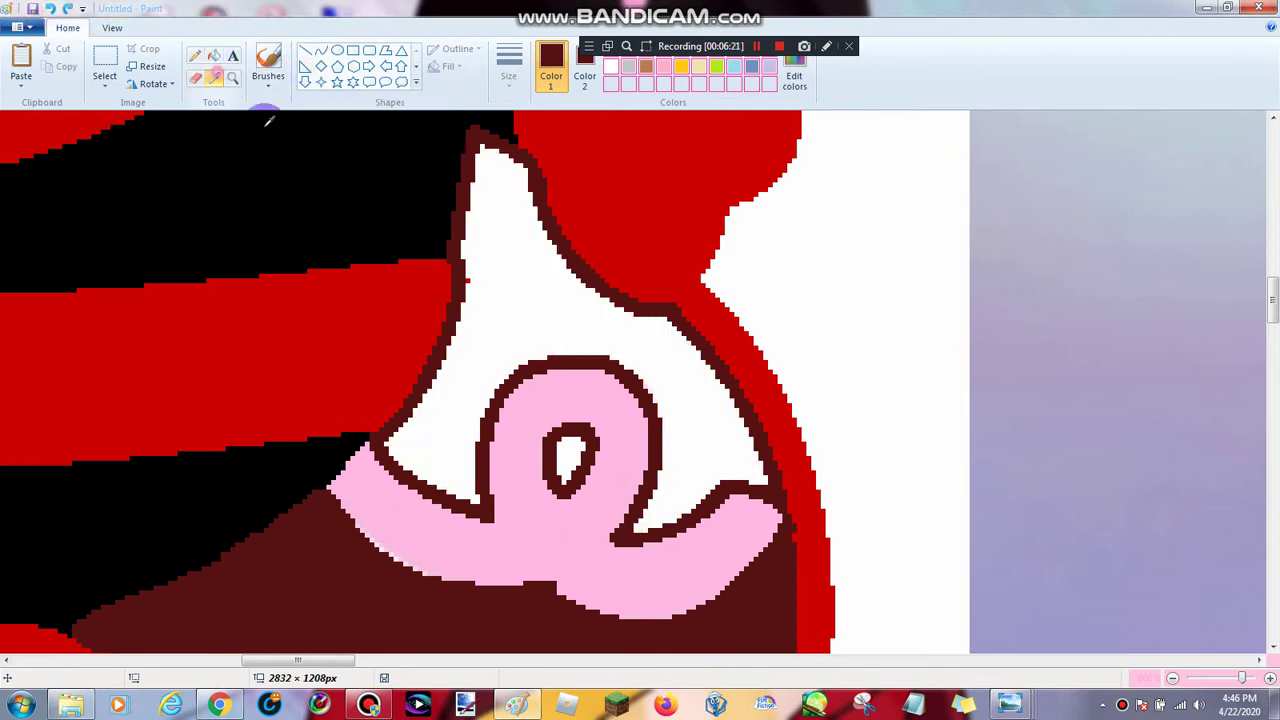
# Sample the maroon outline colour and paint the white cape lining above the tail maroon with the Eraser
pyautogui.click(432, 406)
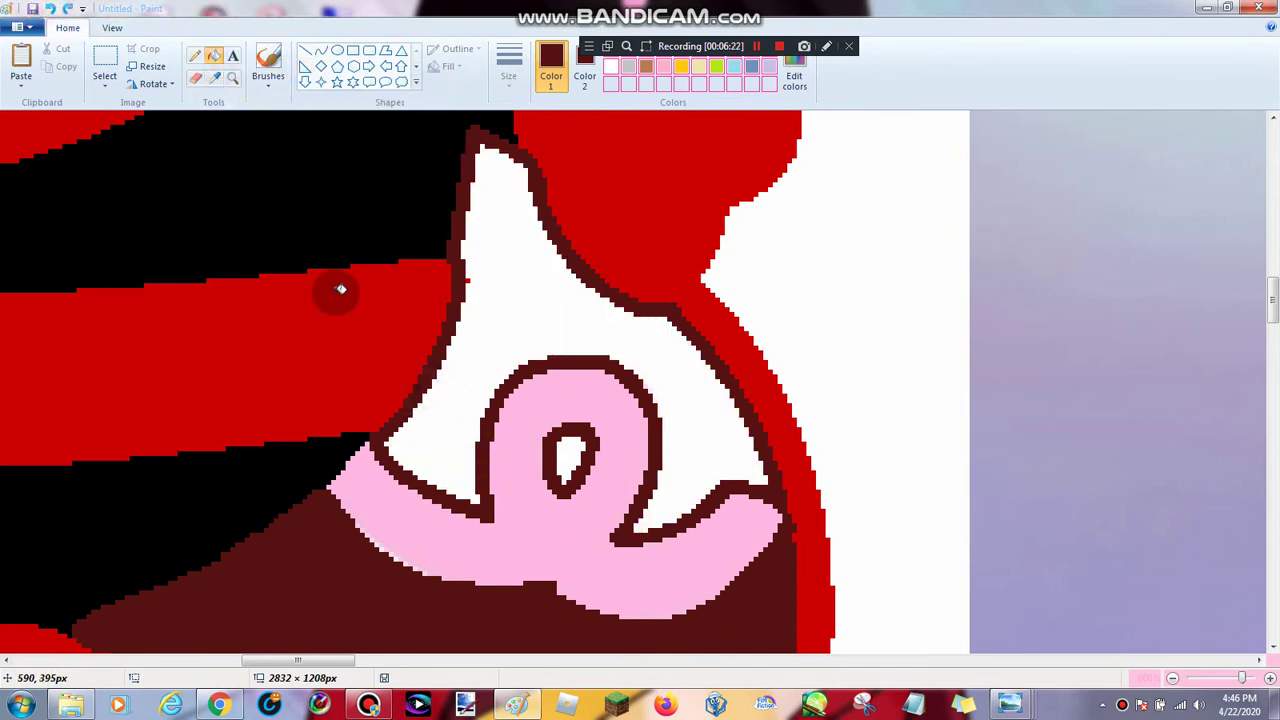
pyautogui.click(195, 78)
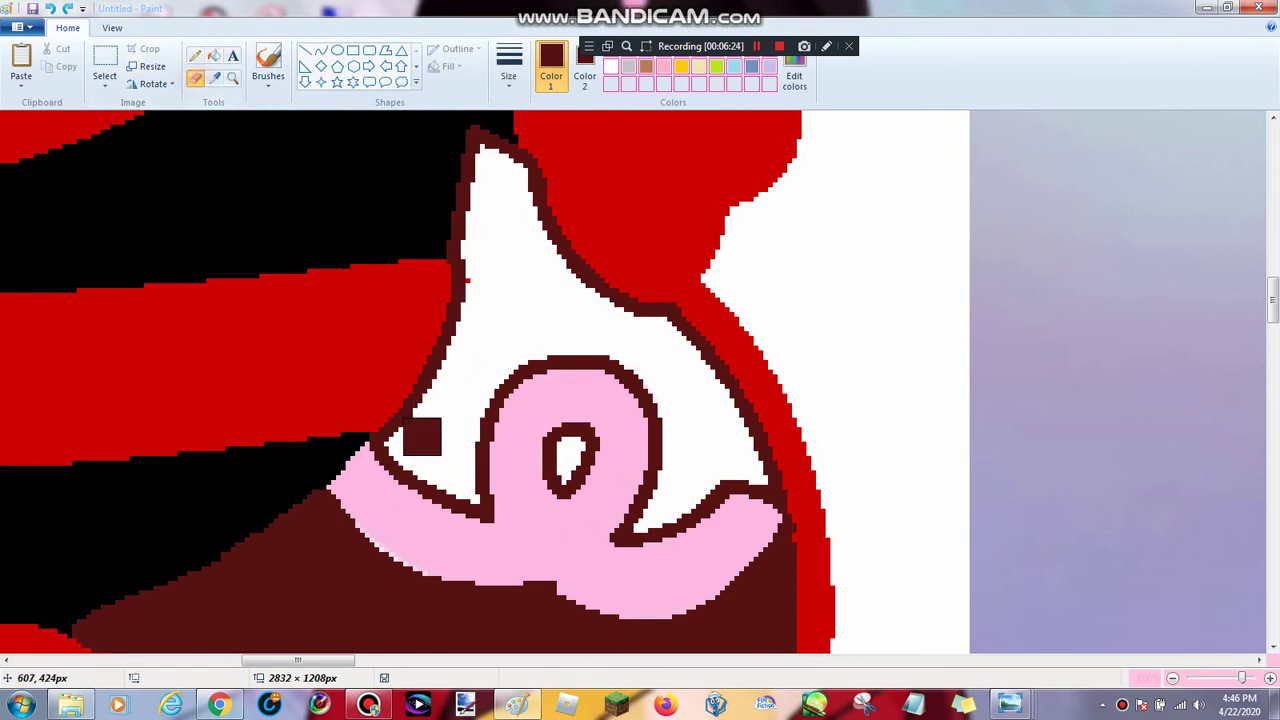
pyautogui.moveTo(465, 489)
pyautogui.mouseDown()
pyautogui.moveTo(437, 407)
pyautogui.moveTo(427, 412)
pyautogui.moveTo(465, 389)
pyautogui.moveTo(460, 426)
pyautogui.moveTo(465, 374)
pyautogui.moveTo(446, 369)
pyautogui.moveTo(470, 288)
pyautogui.mouseUp()
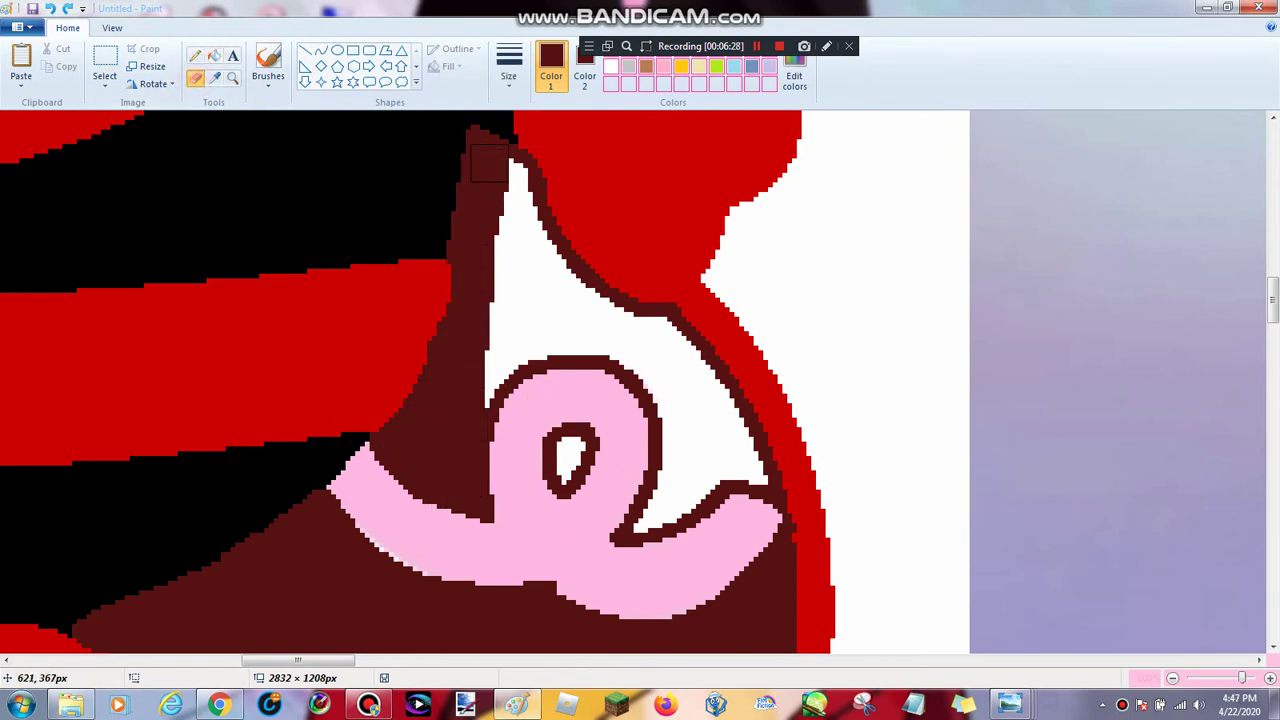
pyautogui.moveTo(566, 288); pyautogui.dragTo(677, 350)
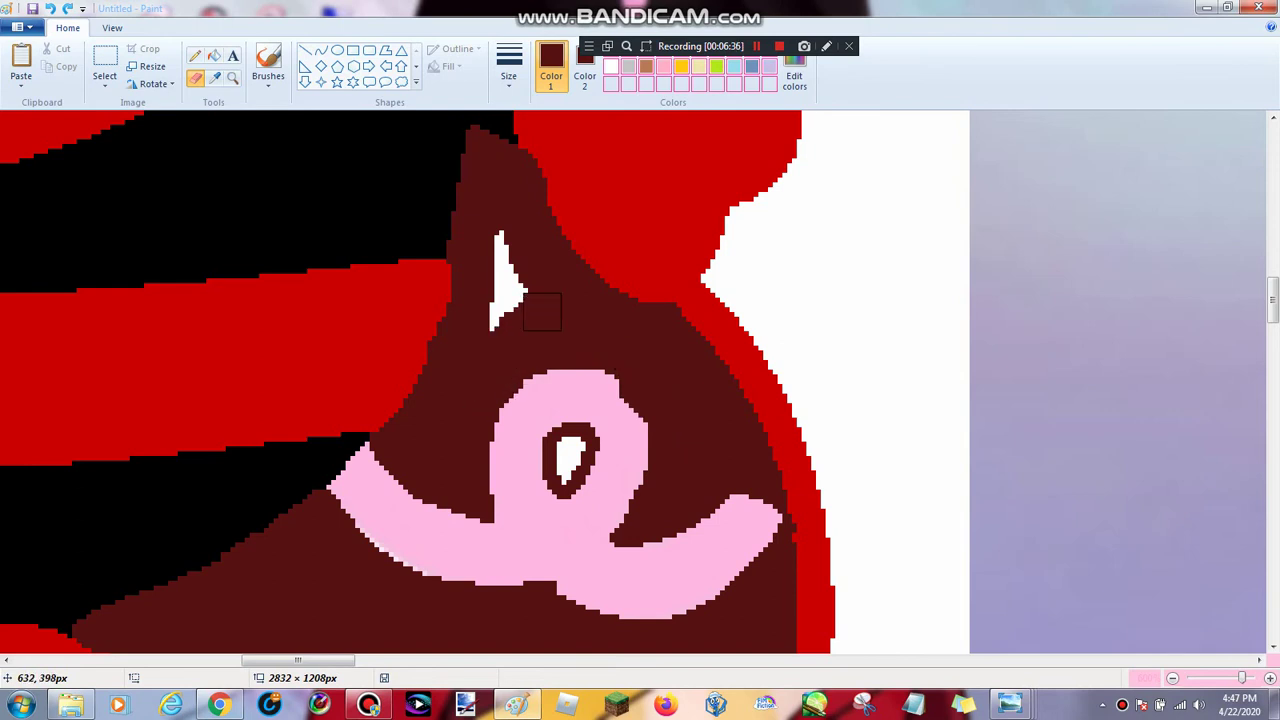
# Colour the white hole inside the pink tail's loop maroon with the Fill tool and the thickest Pencil
pyautogui.click(232, 77)
pyautogui.click(311, 226)
pyautogui.click(351, 303)
pyautogui.click(214, 55)
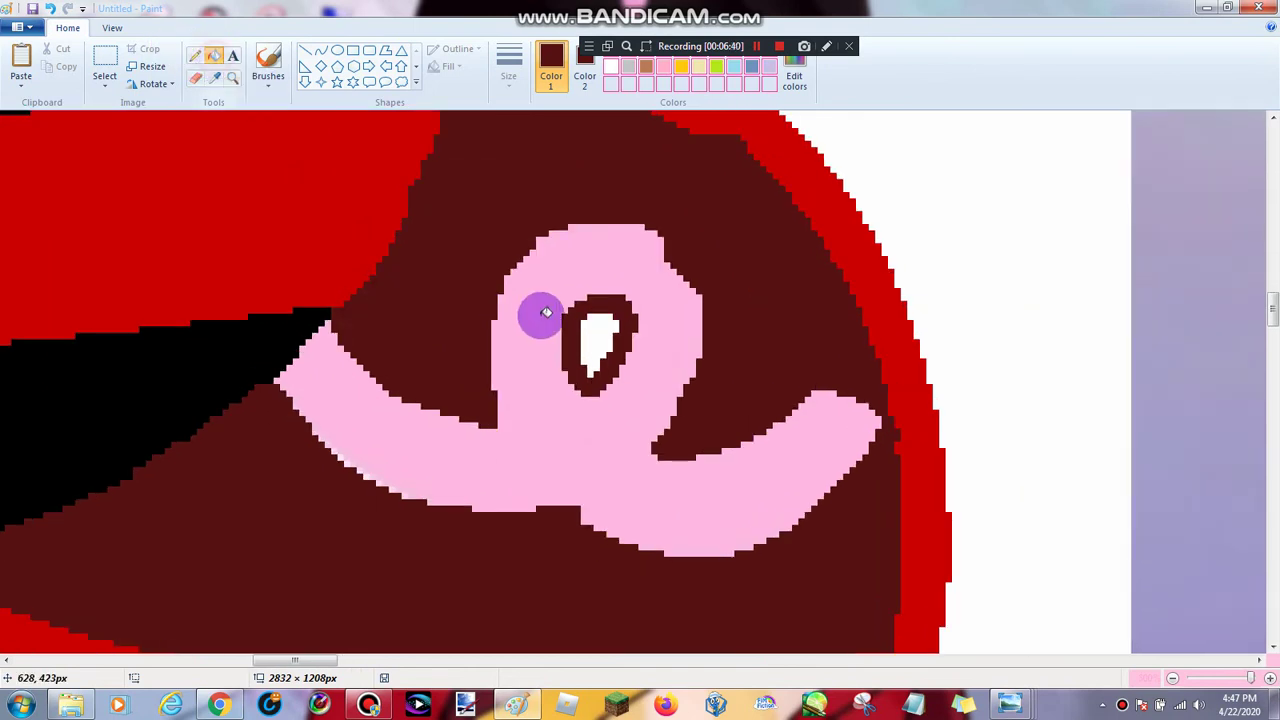
pyautogui.click(590, 335)
pyautogui.click(196, 56)
pyautogui.click(511, 76)
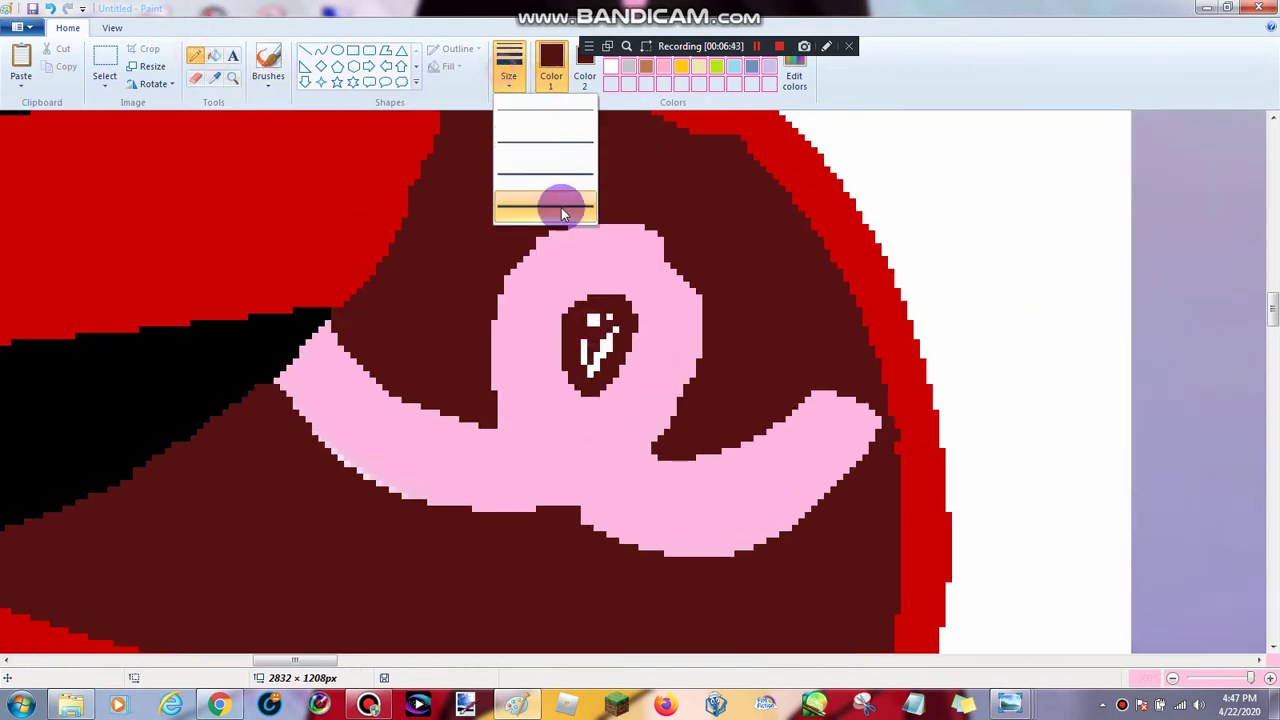
pyautogui.click(561, 207)
pyautogui.moveTo(607, 322); pyautogui.dragTo(597, 371)
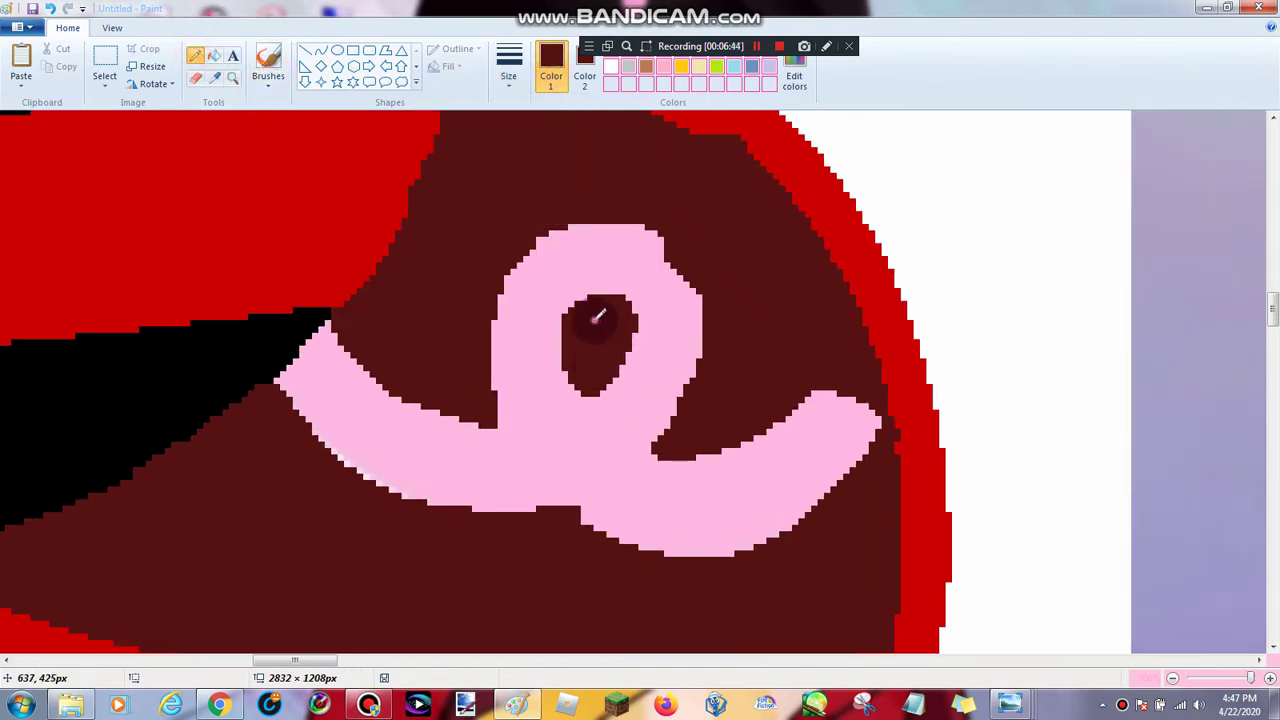
# Reduce the canvas to 718 × 546 px around the large Peppa drawing, cutting off the reference pictures
pyautogui.click(232, 77)
pyautogui.rightClick(343, 171)
pyautogui.rightClick(350, 178)
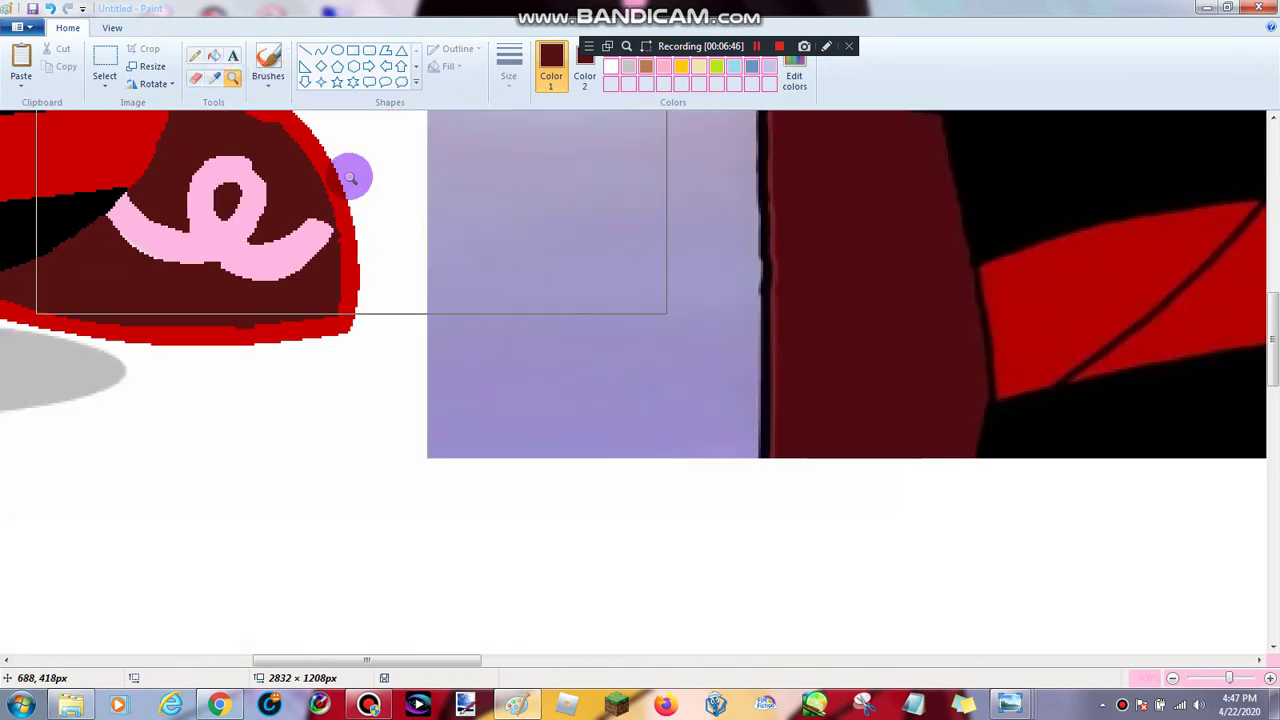
pyautogui.rightClick(350, 178)
pyautogui.rightClick(350, 178)
pyautogui.rightClick(346, 179)
pyautogui.click(243, 194)
pyautogui.click(436, 328)
pyautogui.scroll(2, 436, 328)
pyautogui.rightClick(436, 328)
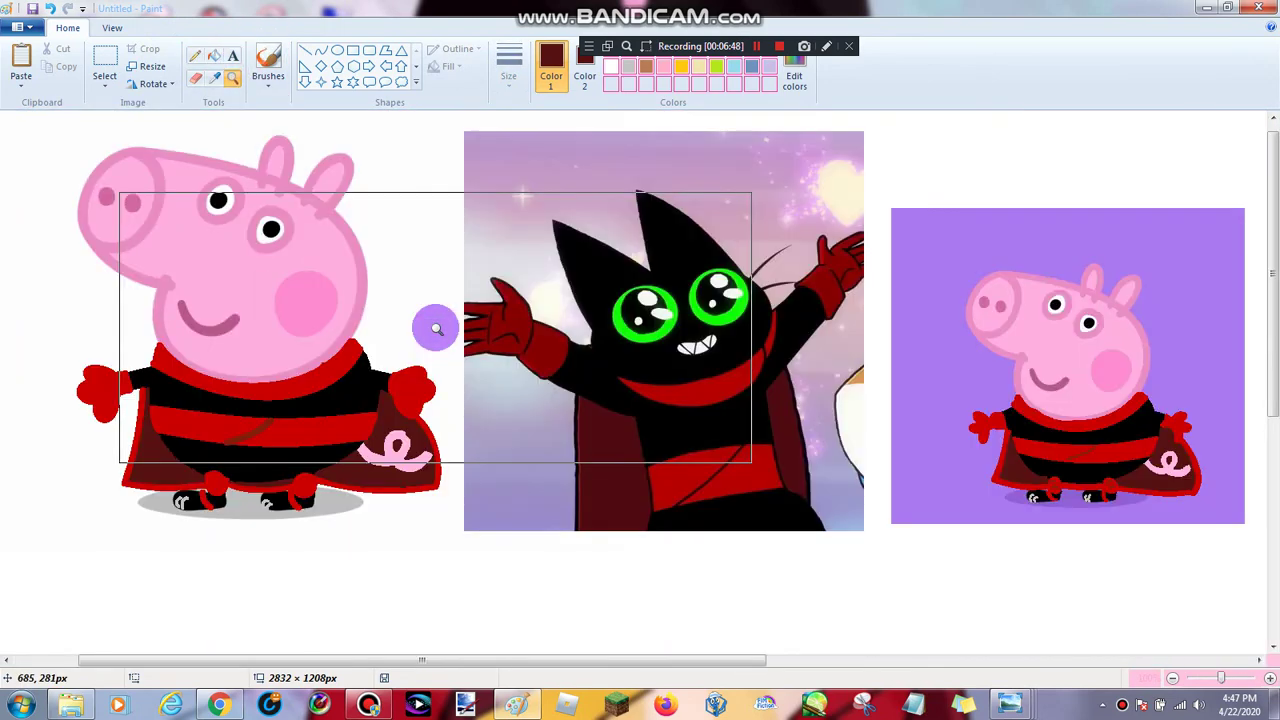
pyautogui.rightClick(436, 327)
pyautogui.rightClick(632, 301)
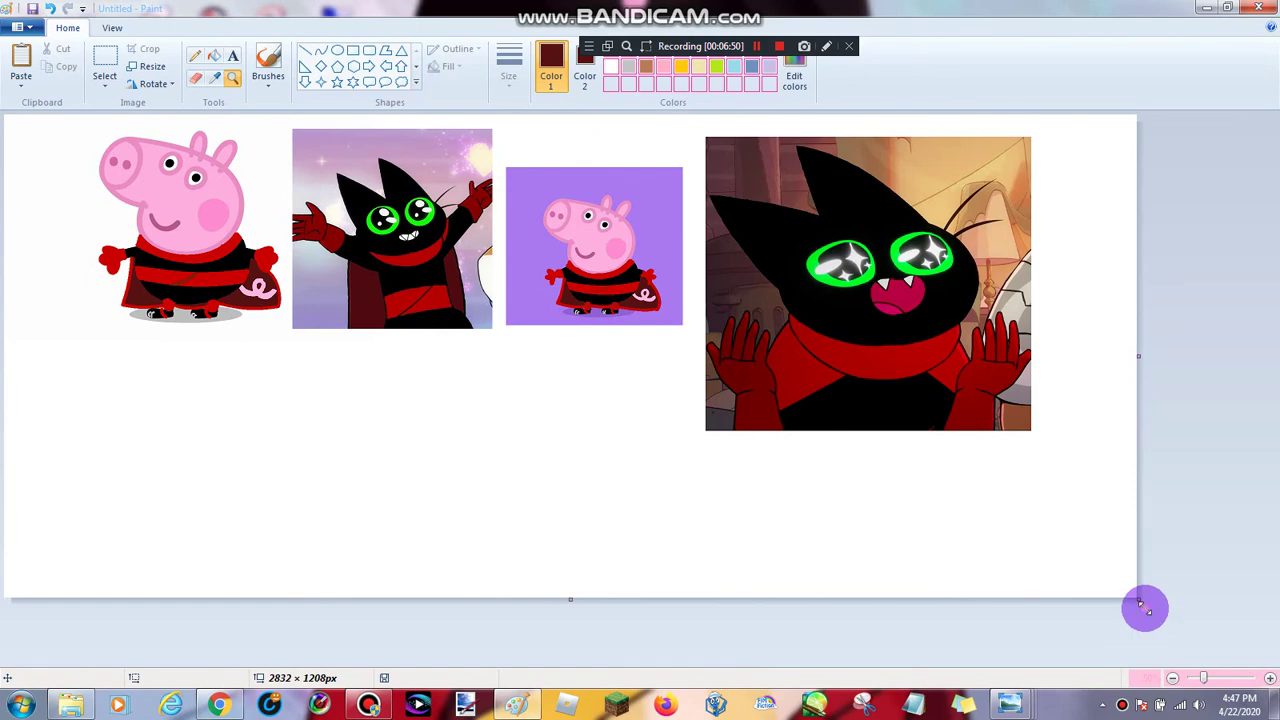
pyautogui.moveTo(1140, 602); pyautogui.dragTo(242, 300)
pyautogui.scroll(2, 115, 200)
# Set Color 2 to white and fill the maroon strip beside the drawing with it
pyautogui.click(106, 84)
pyautogui.click(134, 171)
pyautogui.click(214, 57)
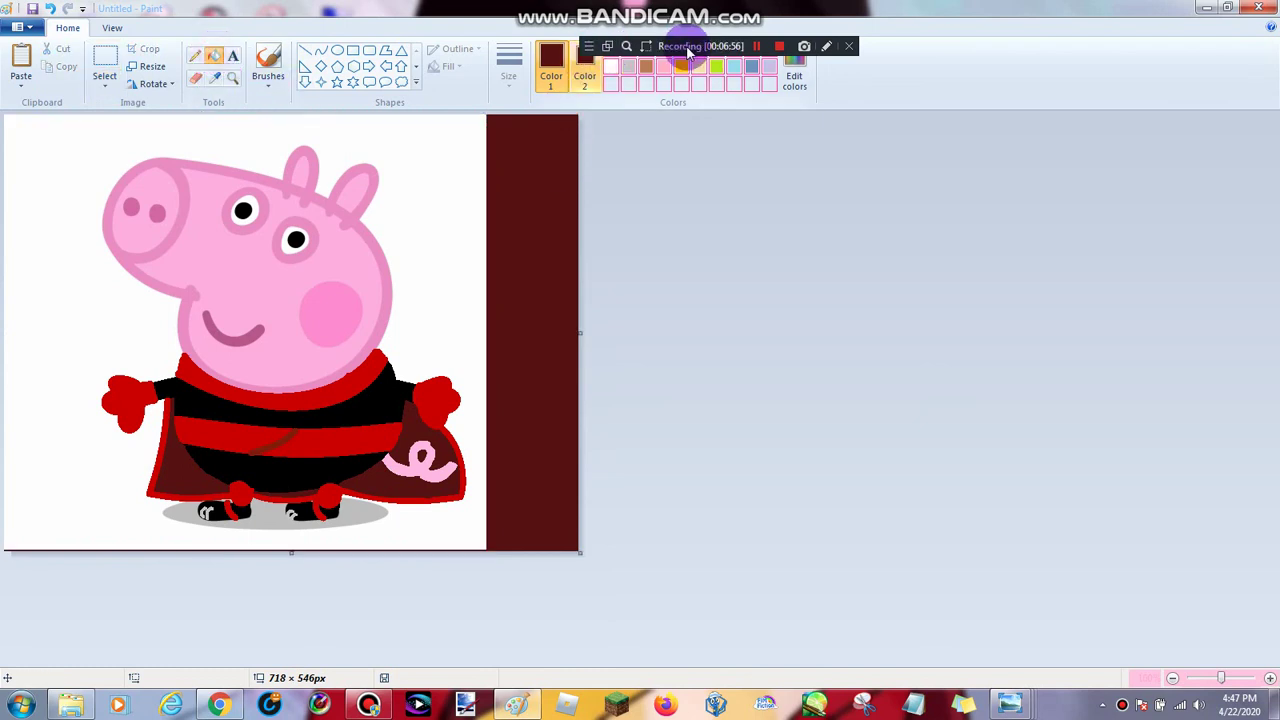
pyautogui.click(611, 66)
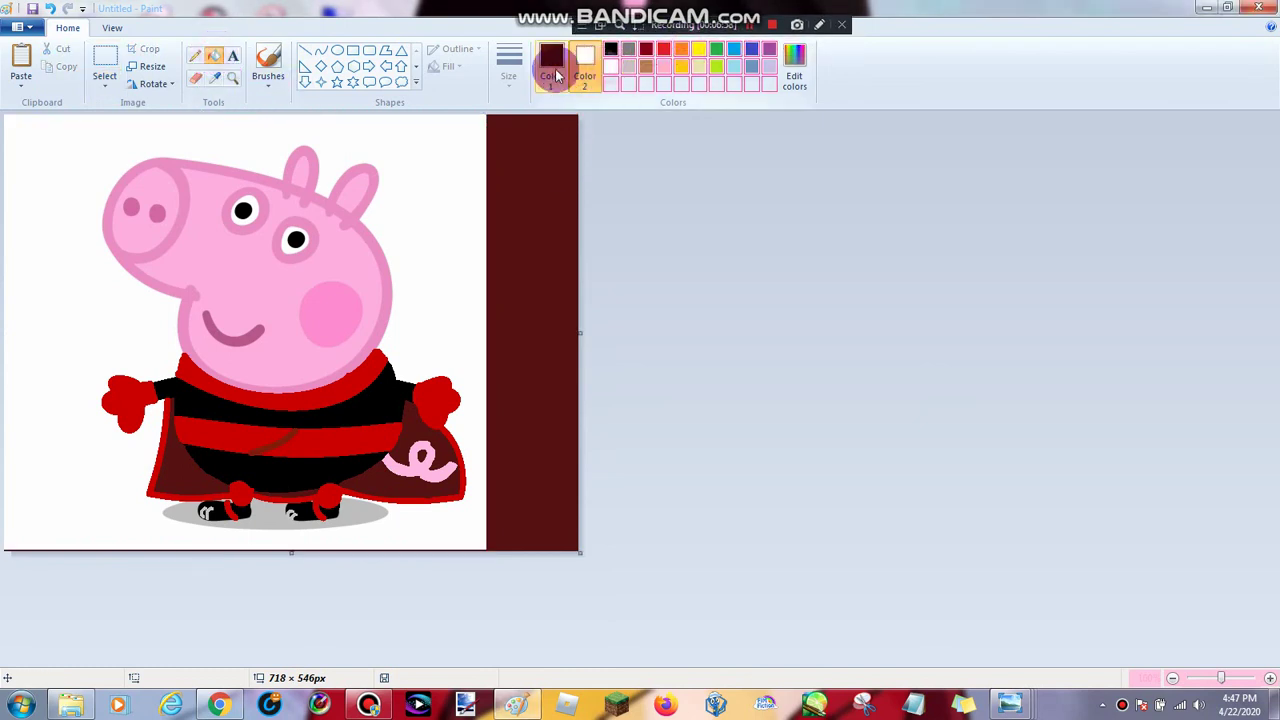
pyautogui.click(551, 66)
pyautogui.rightClick(506, 210)
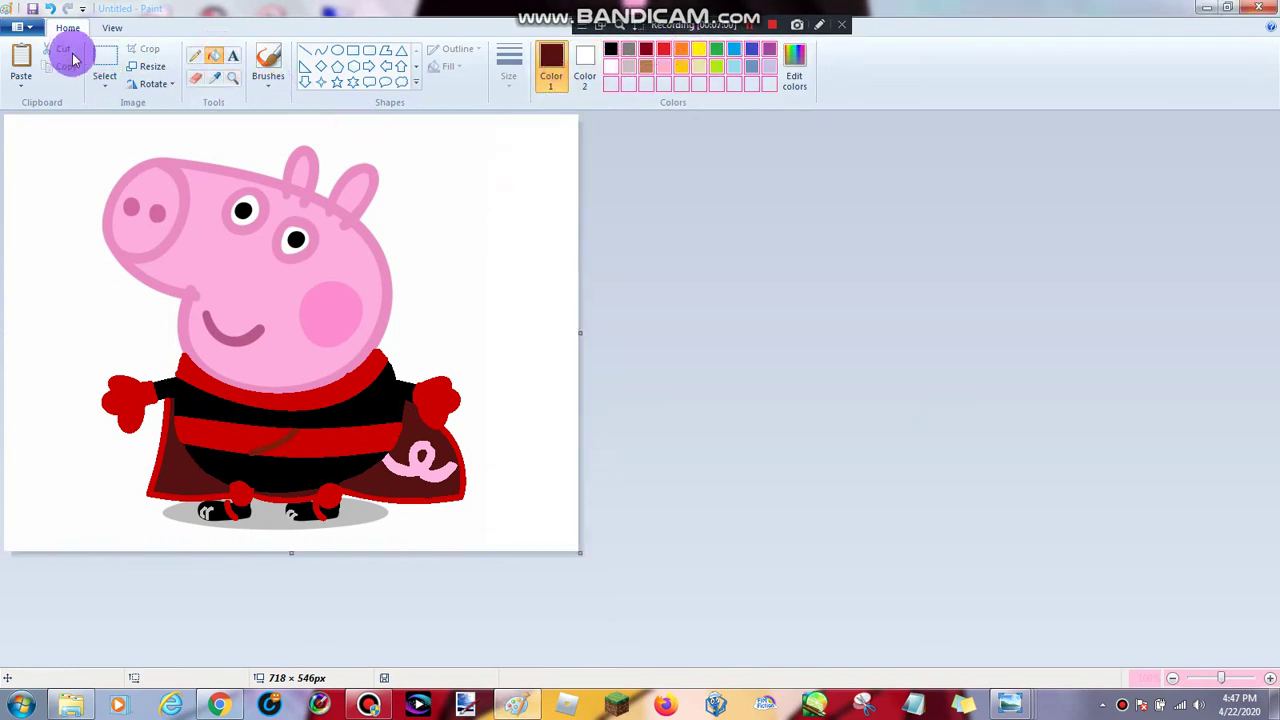
# Save the drawing as a PNG named George Pig Was Mao Mao Part 2 in the Peppa Pig folder
pyautogui.hotkey('ctrl', 's')
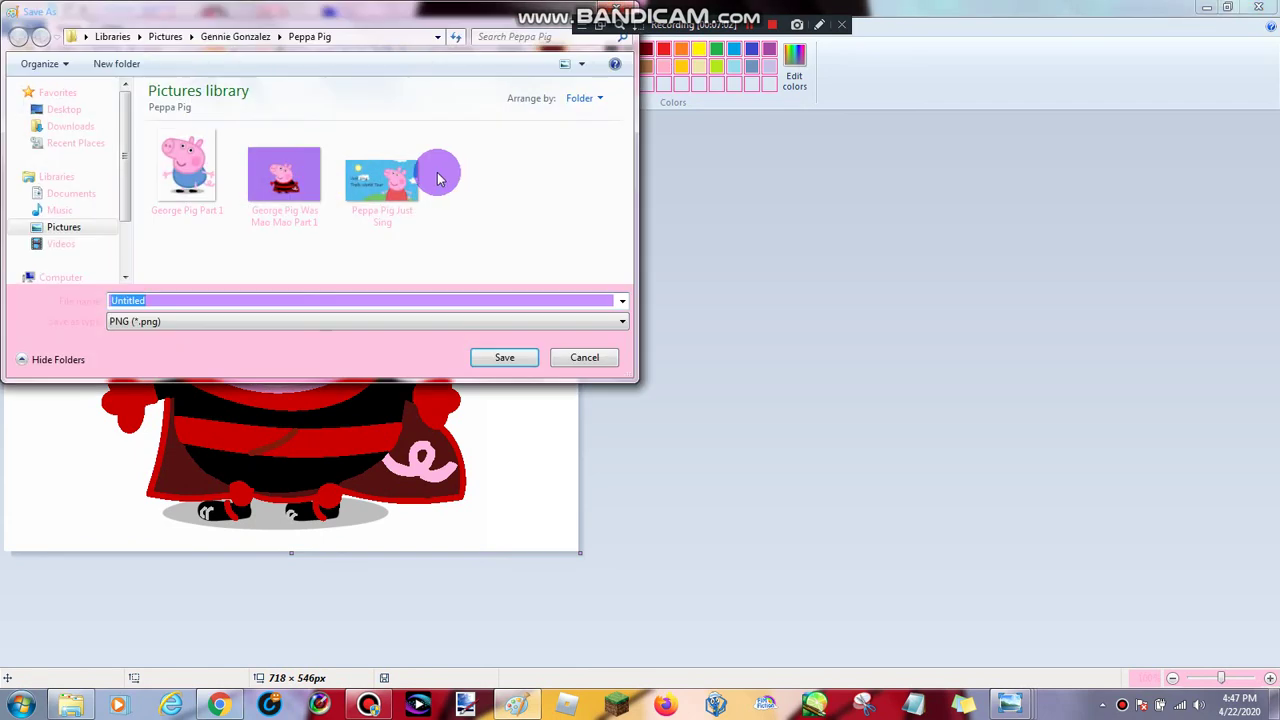
pyautogui.click(284, 175)
pyautogui.click(258, 301)
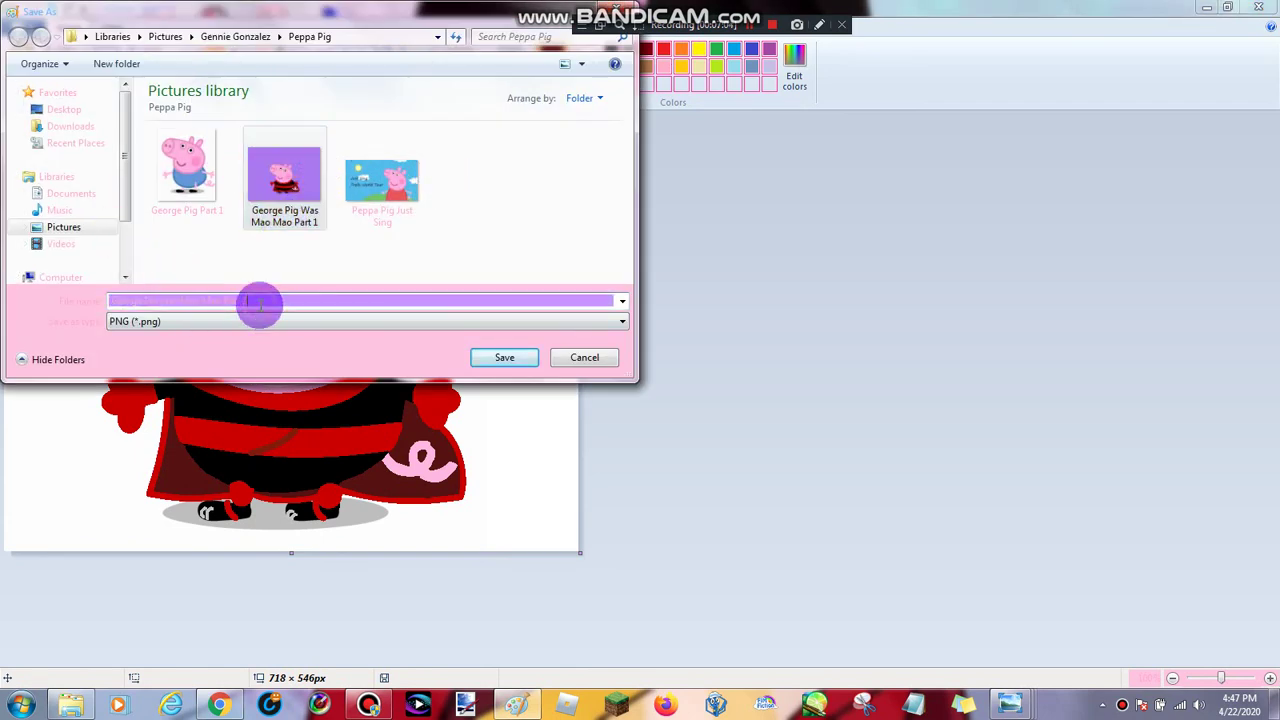
pyautogui.press('End')
pyautogui.press('BackSpace')
pyautogui.write('2')
pyautogui.press('Return')
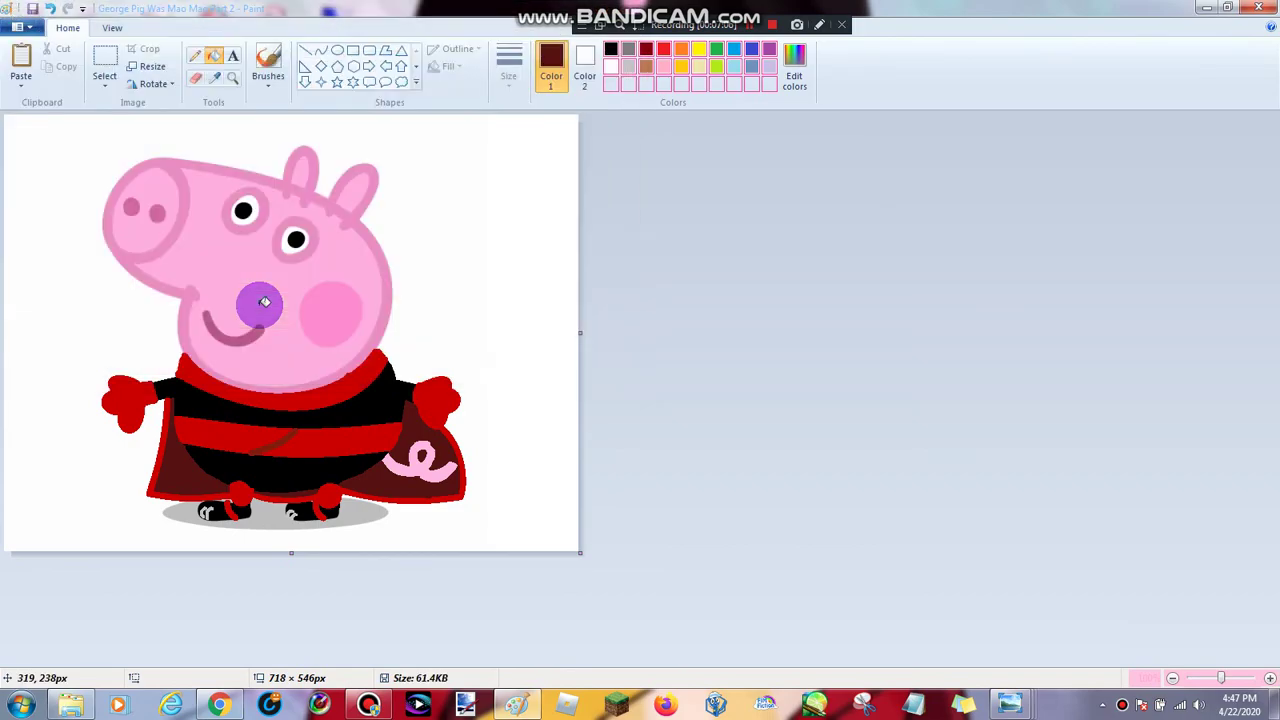
# View the saved drawing full screen and return to the editing tools
pyautogui.click(118, 28)
pyautogui.click(202, 60)
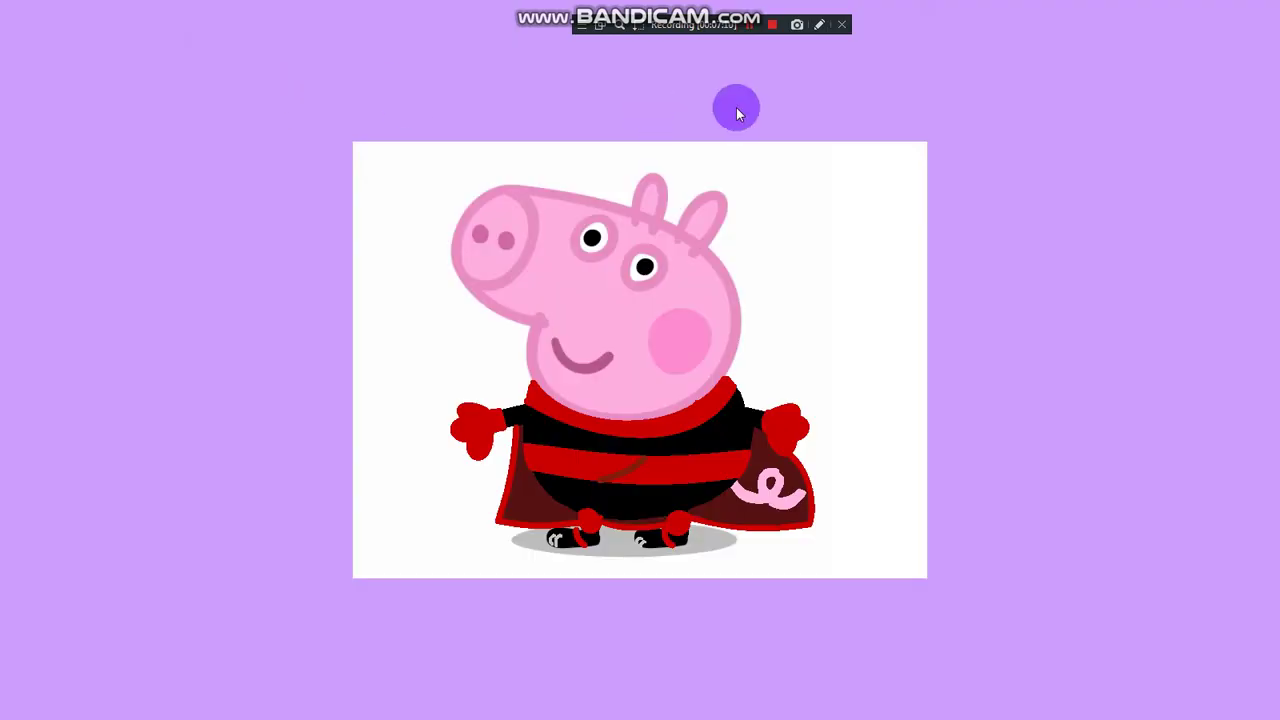
pyautogui.click(736, 107)
pyautogui.click(68, 28)
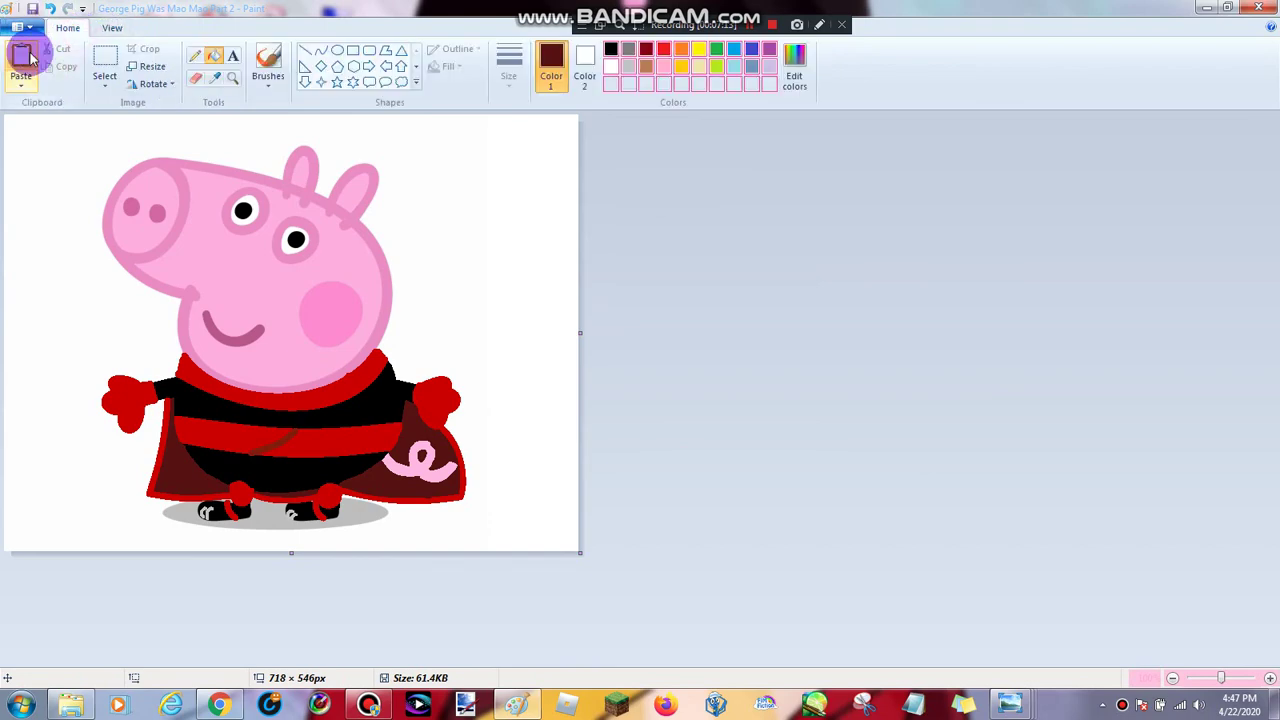
# Paste George Pig Was Mao Mao Part 1 from file, sample its dark red leg-marking colour, and undo the paste
pyautogui.click(30, 76)
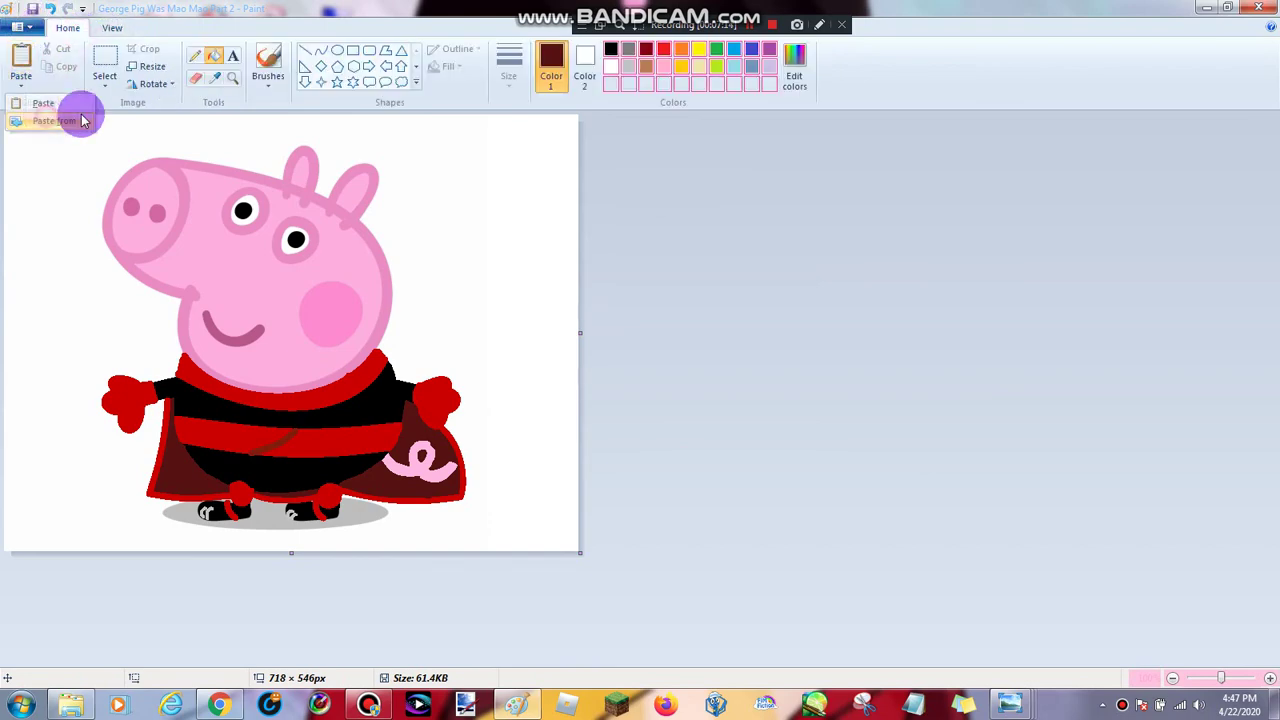
pyautogui.click(81, 118)
pyautogui.doubleClick(289, 177)
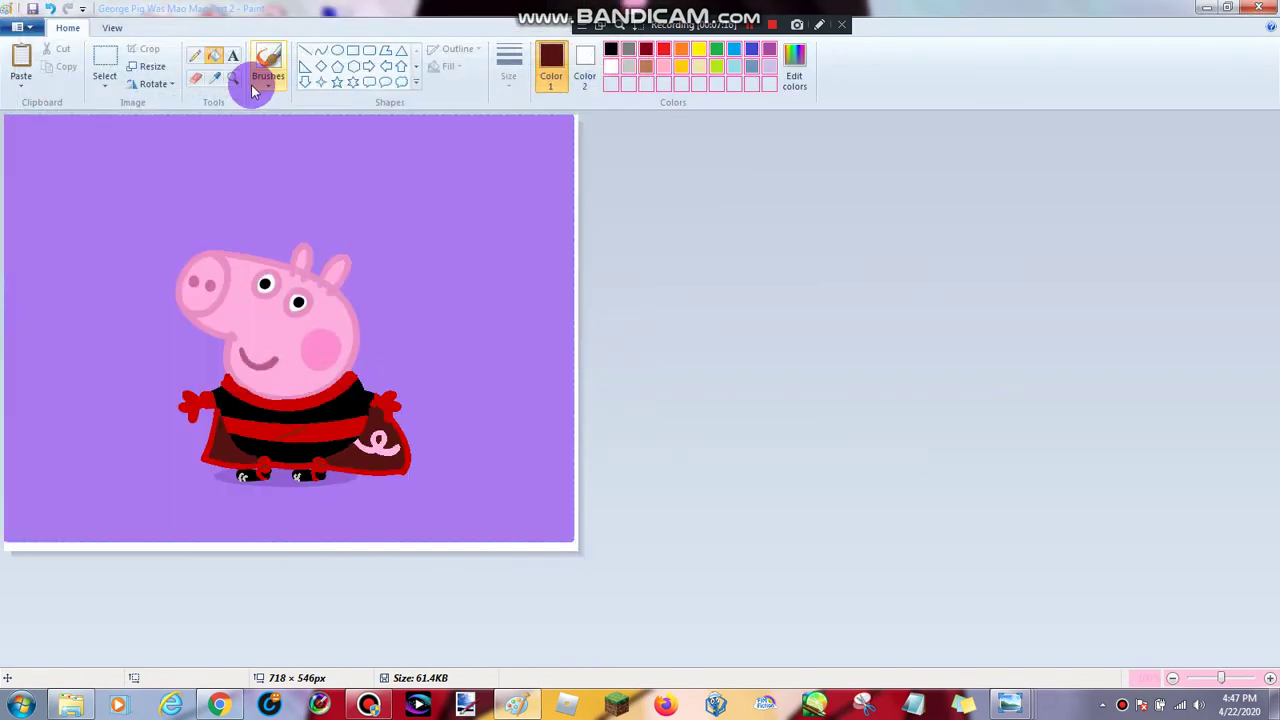
pyautogui.click(232, 78)
pyautogui.click(357, 354)
pyautogui.click(535, 500)
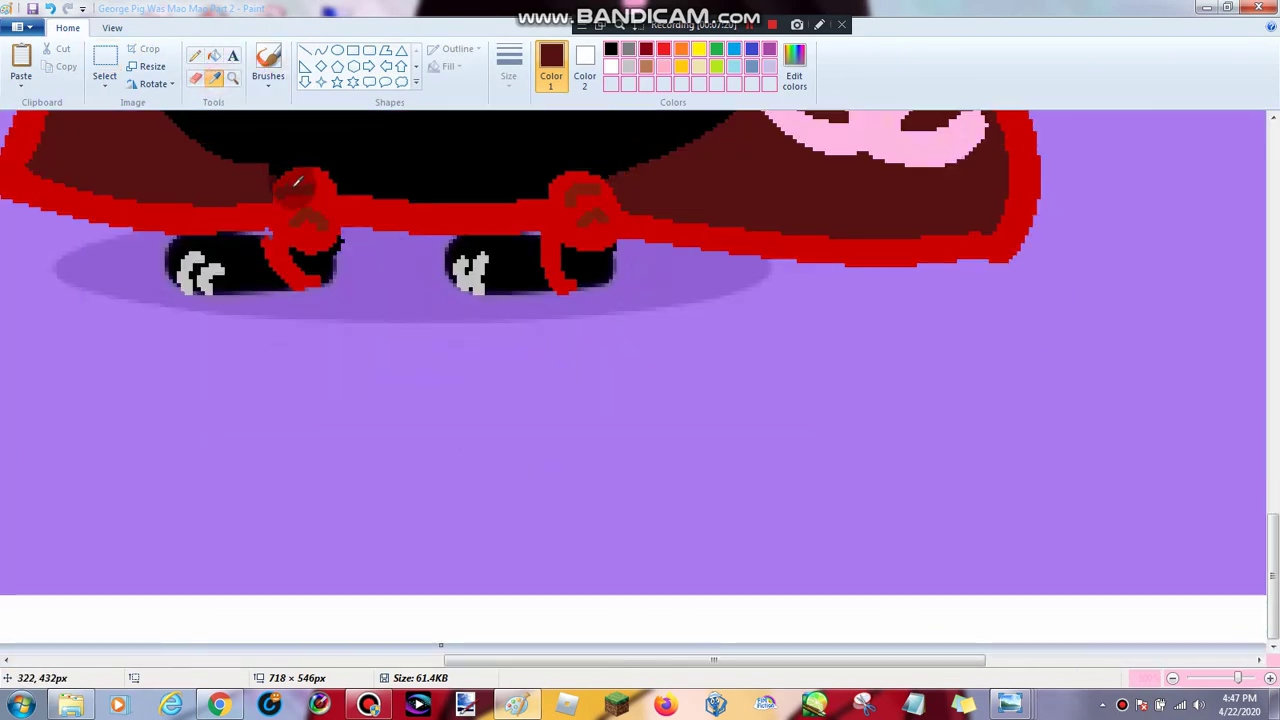
pyautogui.click(52, 9)
# Draw two short dark red curves on the red patch above each shoe with the thickest Pencil
pyautogui.scroll(3, 252, 246)
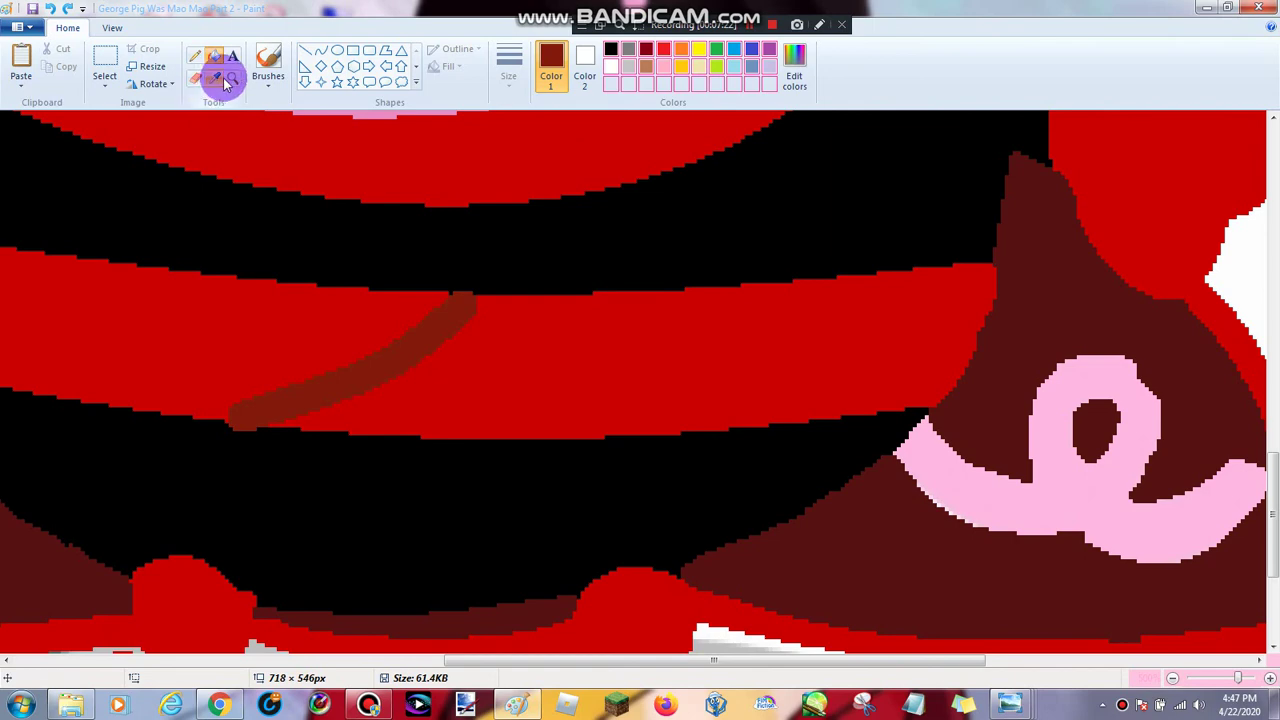
pyautogui.click(236, 82)
pyautogui.rightClick(292, 306)
pyautogui.rightClick(300, 318)
pyautogui.click(384, 412)
pyautogui.click(350, 385)
pyautogui.click(262, 314)
pyautogui.click(298, 318)
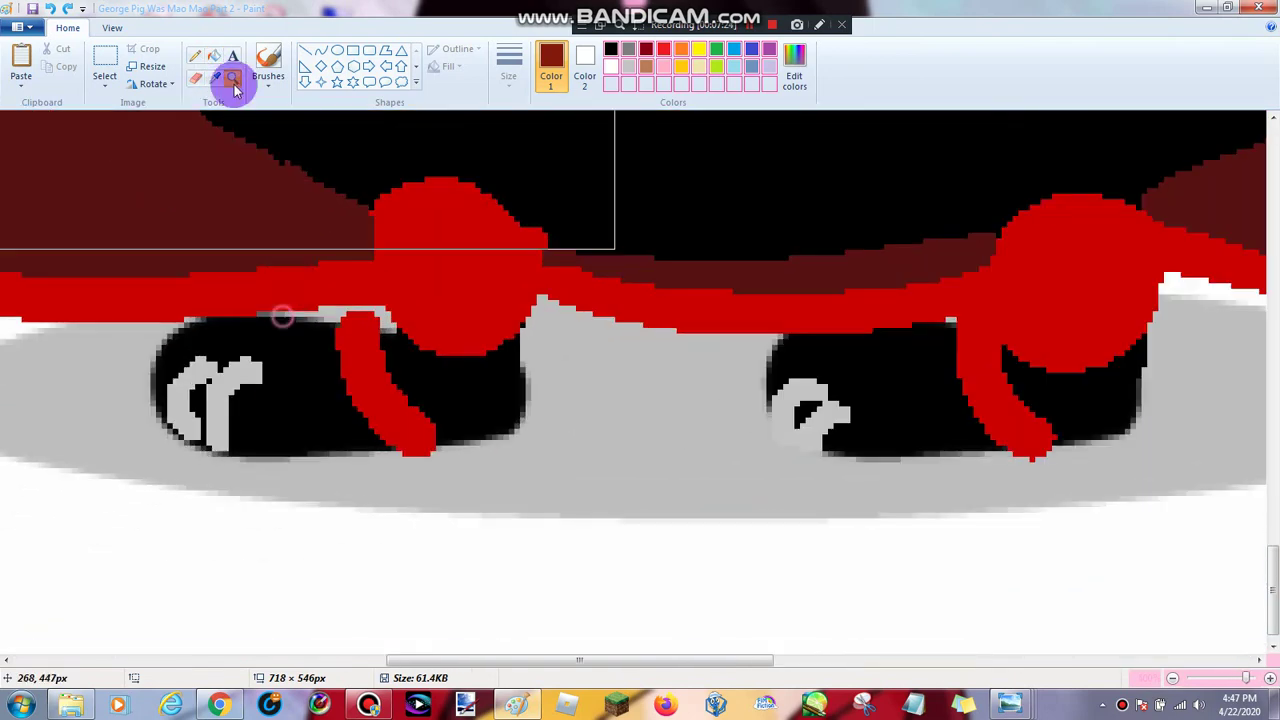
pyautogui.click(195, 58)
pyautogui.click(508, 65)
pyautogui.click(571, 206)
pyautogui.click(424, 216)
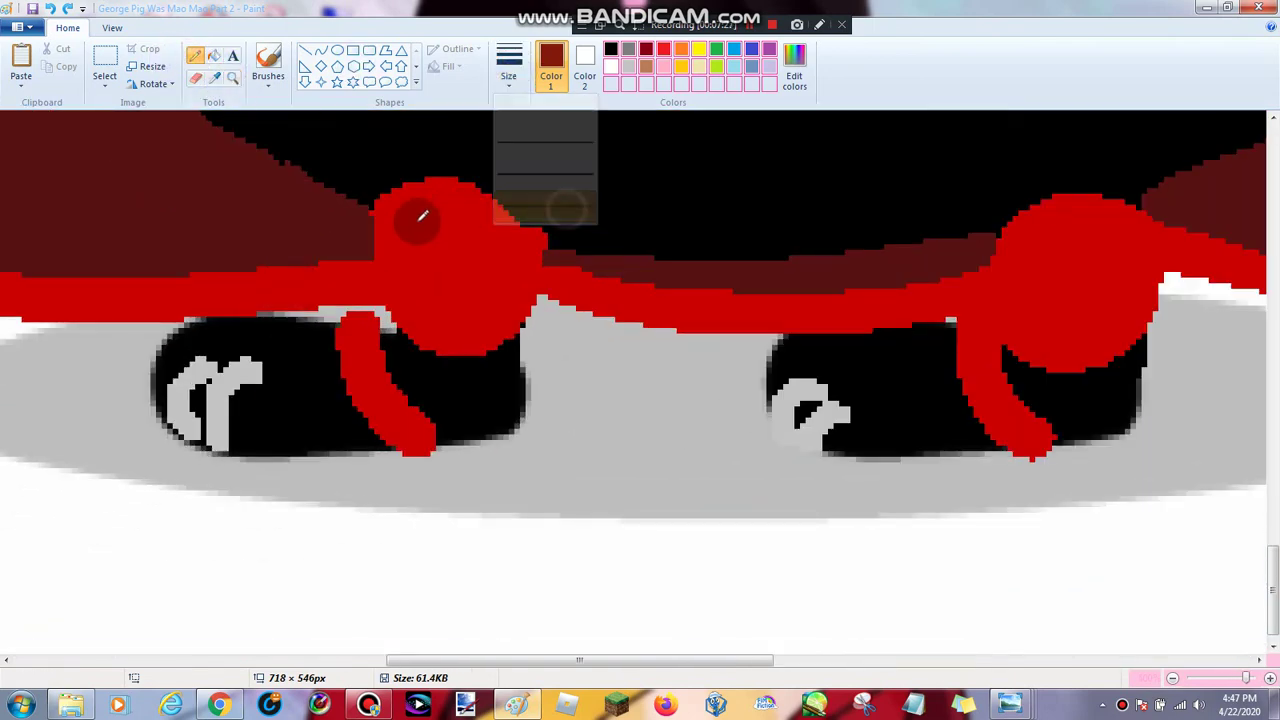
pyautogui.click(434, 280)
pyautogui.moveTo(434, 285); pyautogui.dragTo(487, 261)
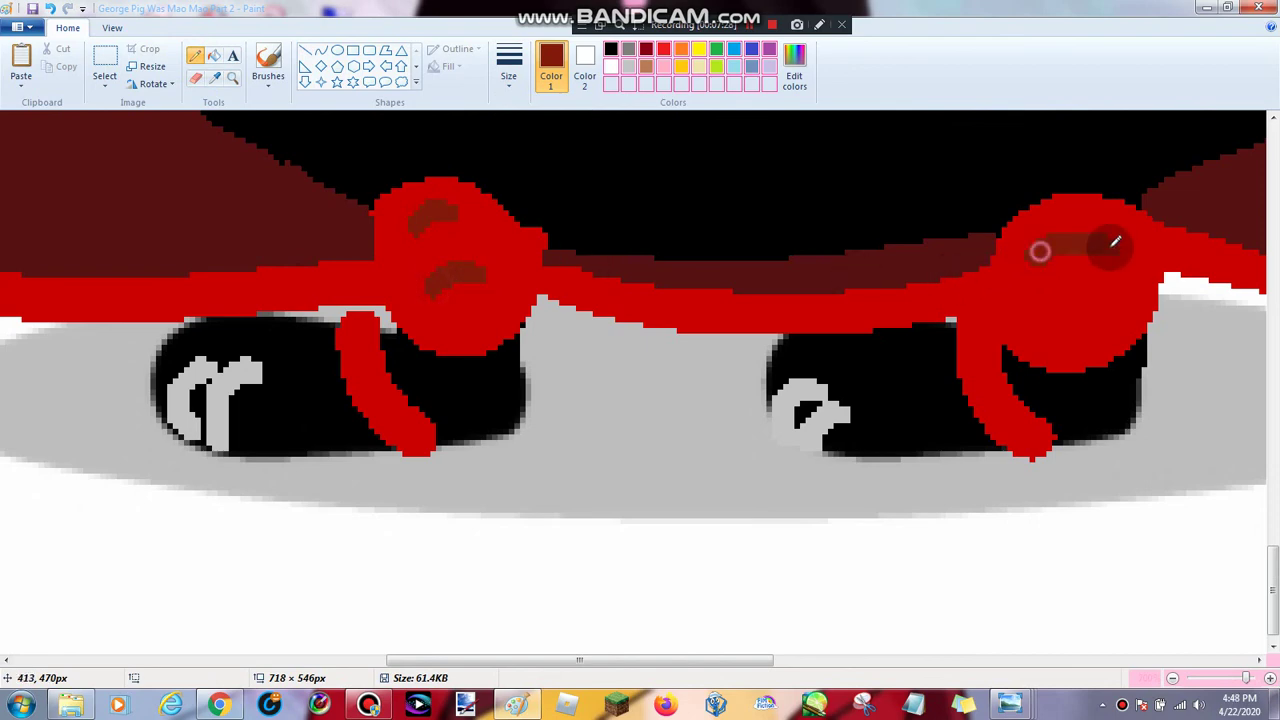
pyautogui.moveTo(1040, 308); pyautogui.dragTo(1110, 305)
# Display the whole drawing full screen to check the new leg markings
pyautogui.rightClick(334, 160)
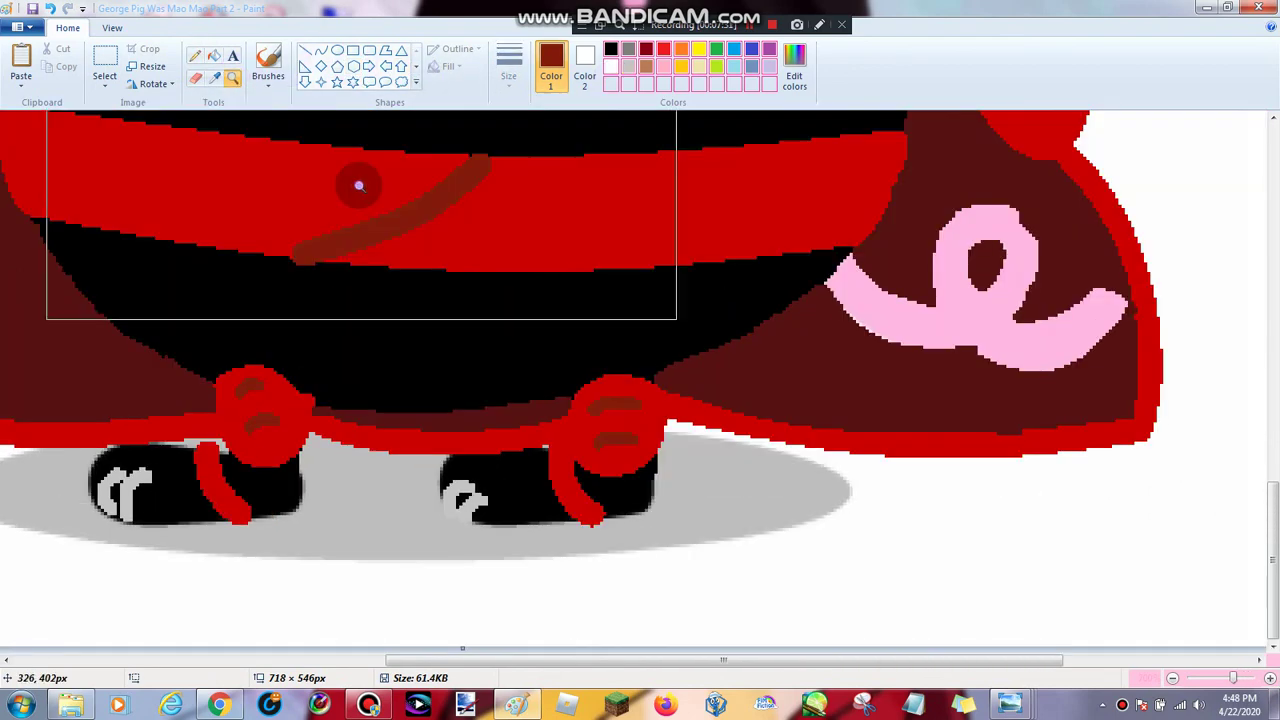
pyautogui.rightClick(357, 186)
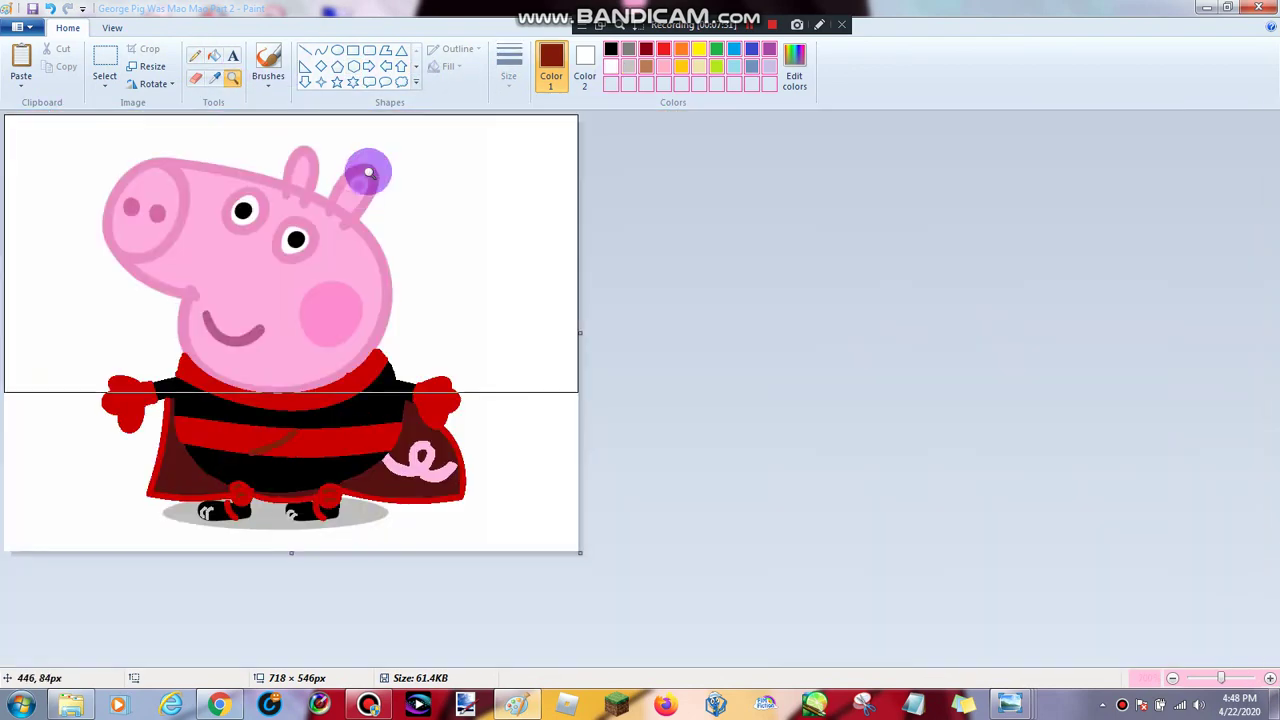
pyautogui.click(112, 27)
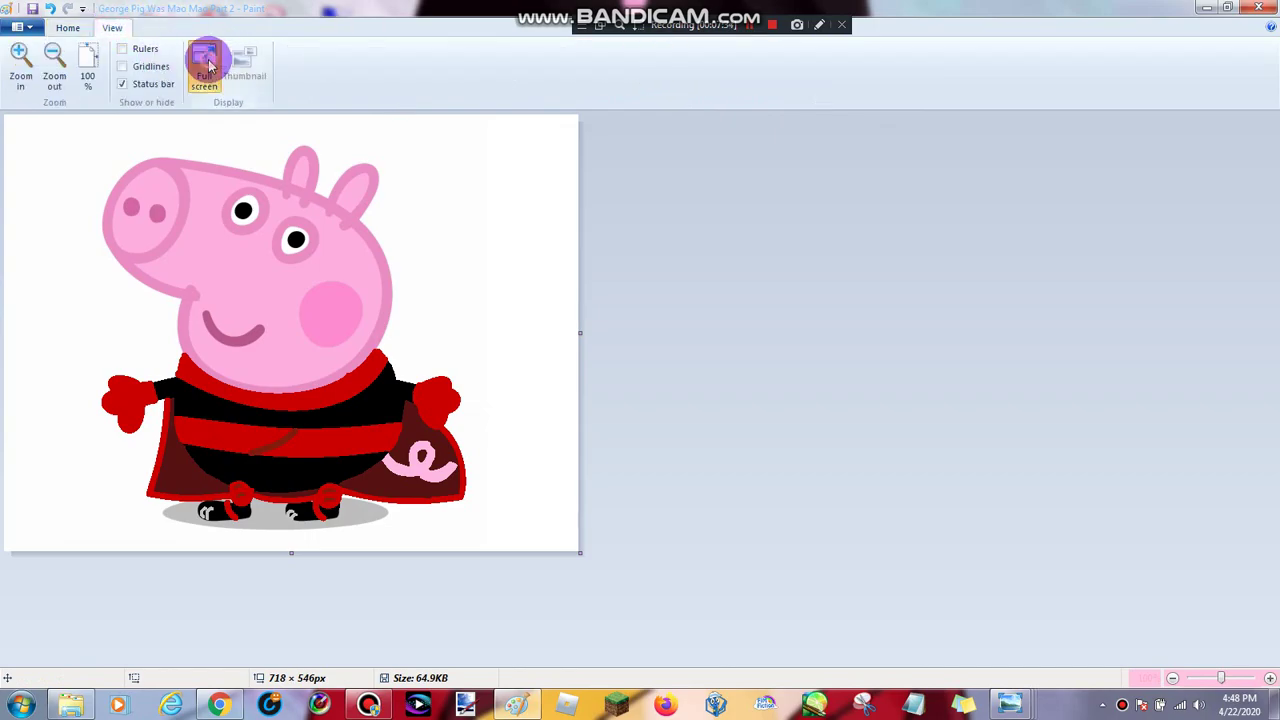